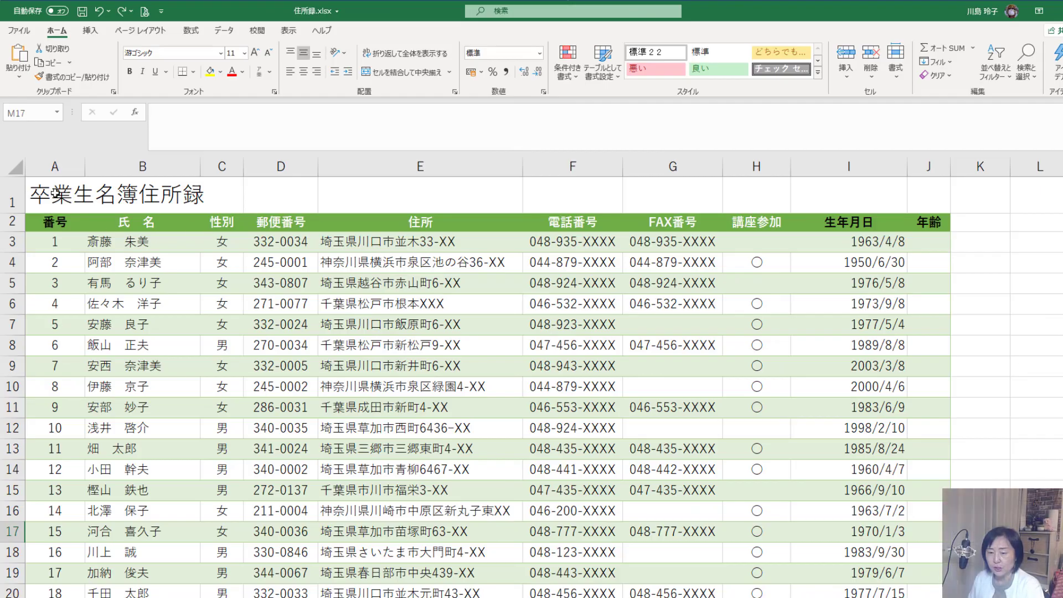
# Merge cells A1:J1 and centre the title 卒業生名簿住所録 across them
pyautogui.moveTo(54, 194); pyautogui.dragTo(939, 192)
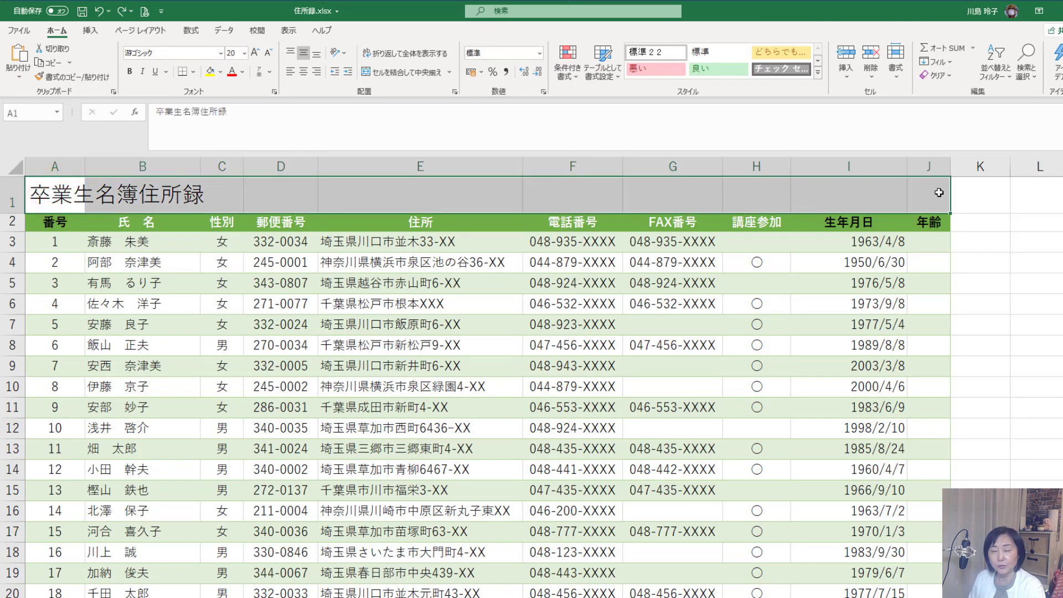
pyautogui.click(428, 73)
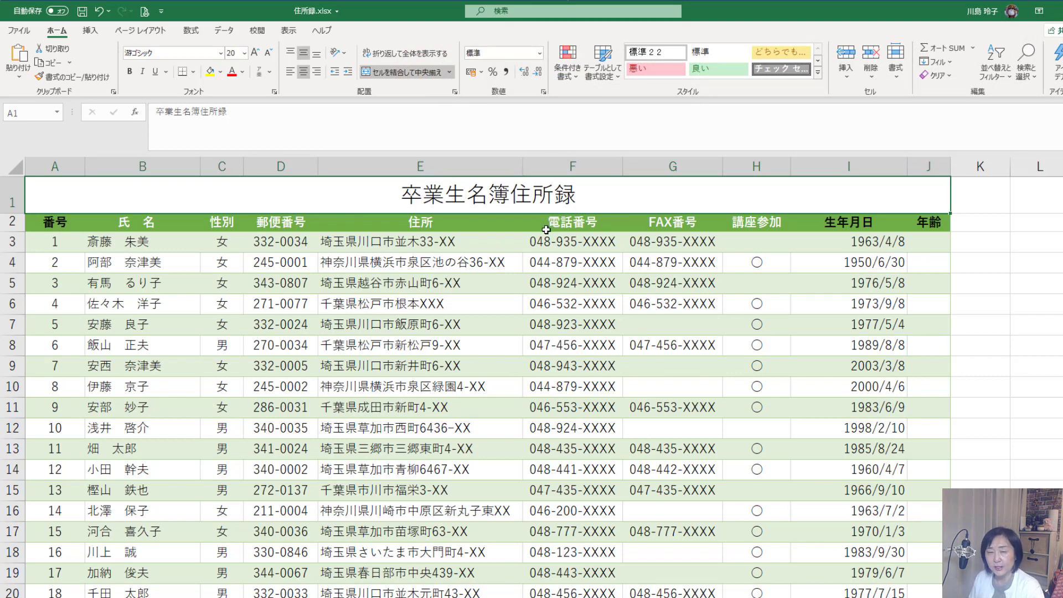
pyautogui.click(499, 261)
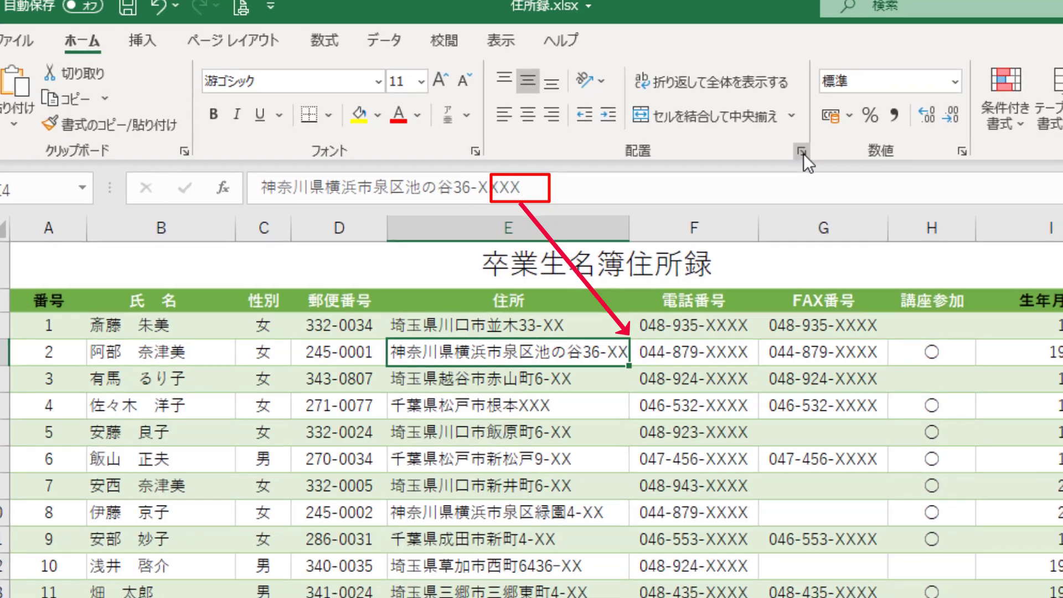
# Make cell E4's long address shrink to fit, after briefly trying Wrap text
pyautogui.click(813, 154)
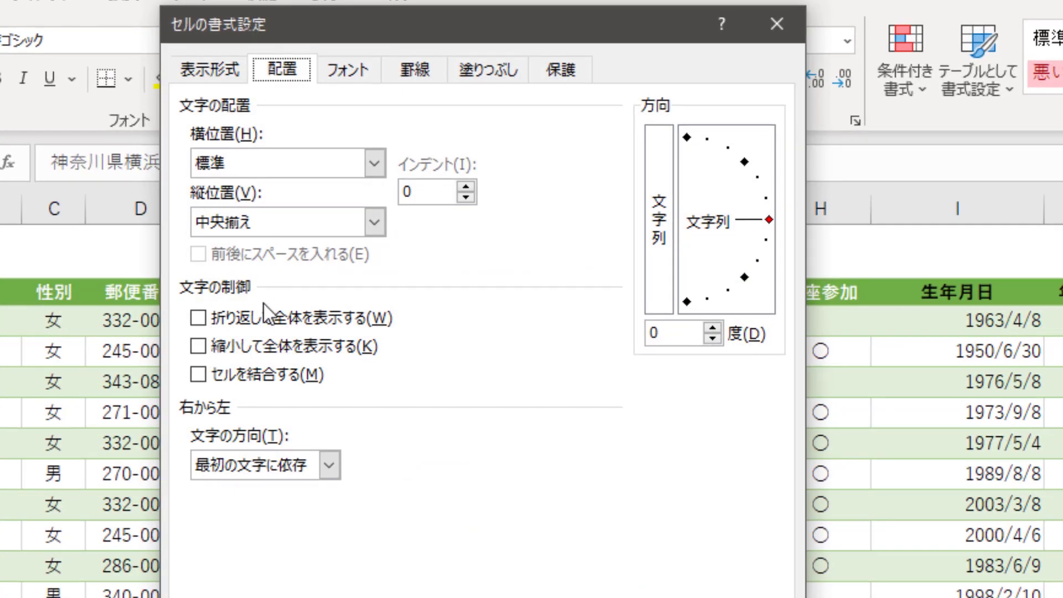
pyautogui.click(259, 321)
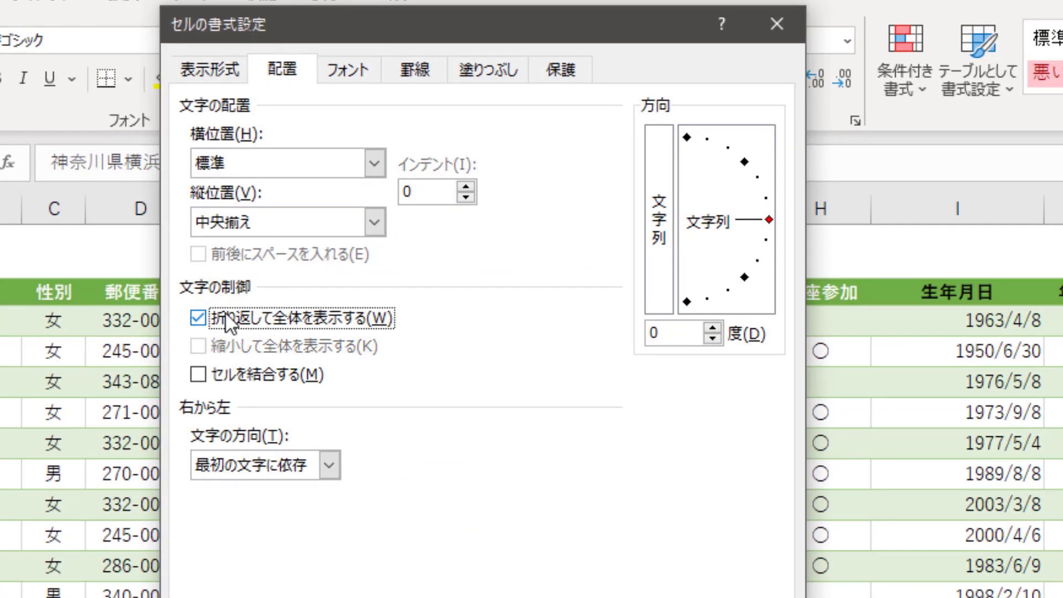
pyautogui.click(224, 320)
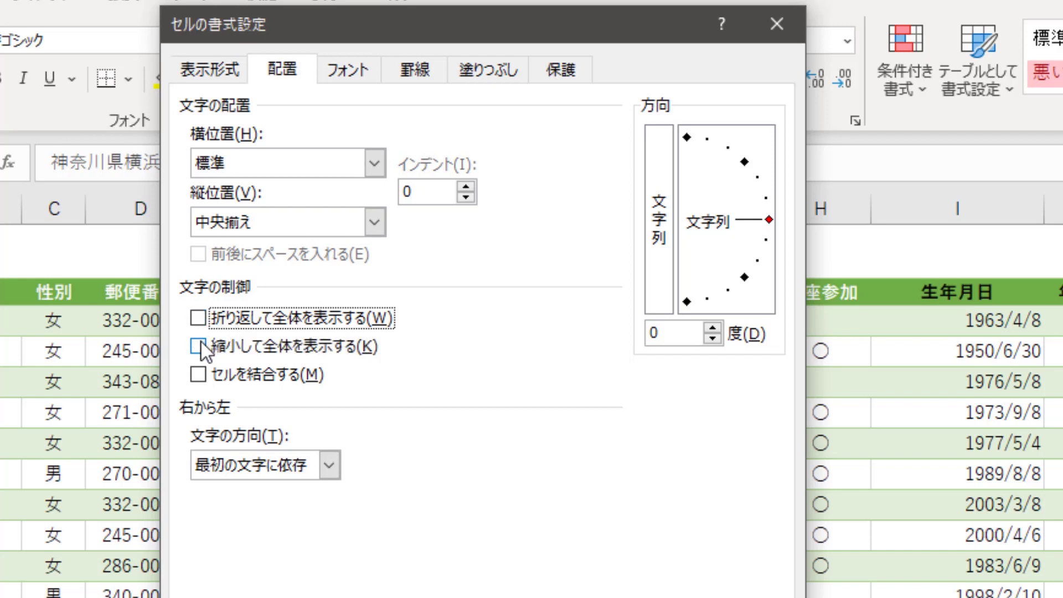
pyautogui.click(200, 340)
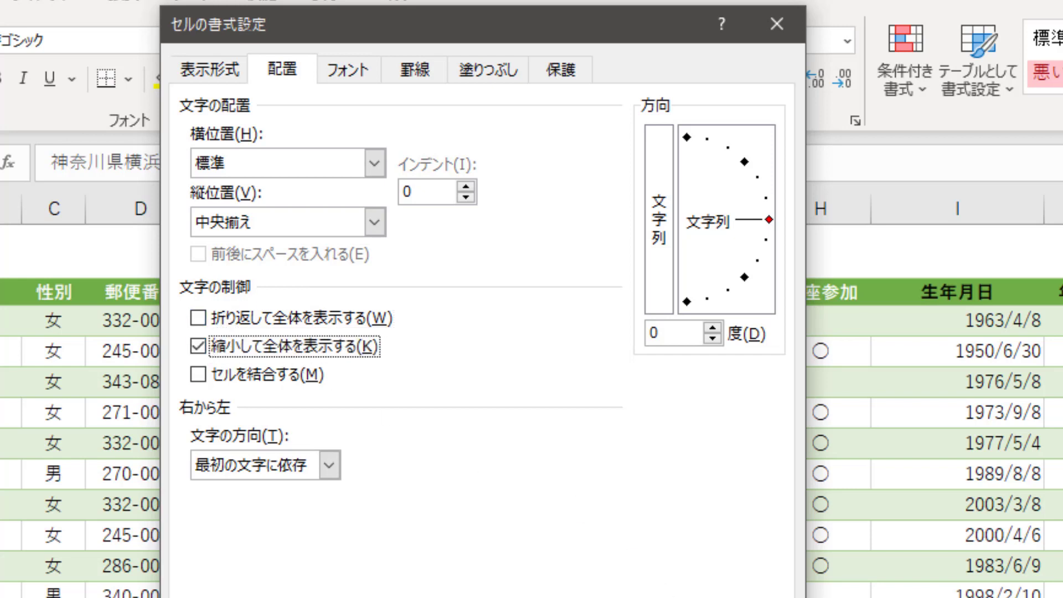
pyautogui.press('Return')
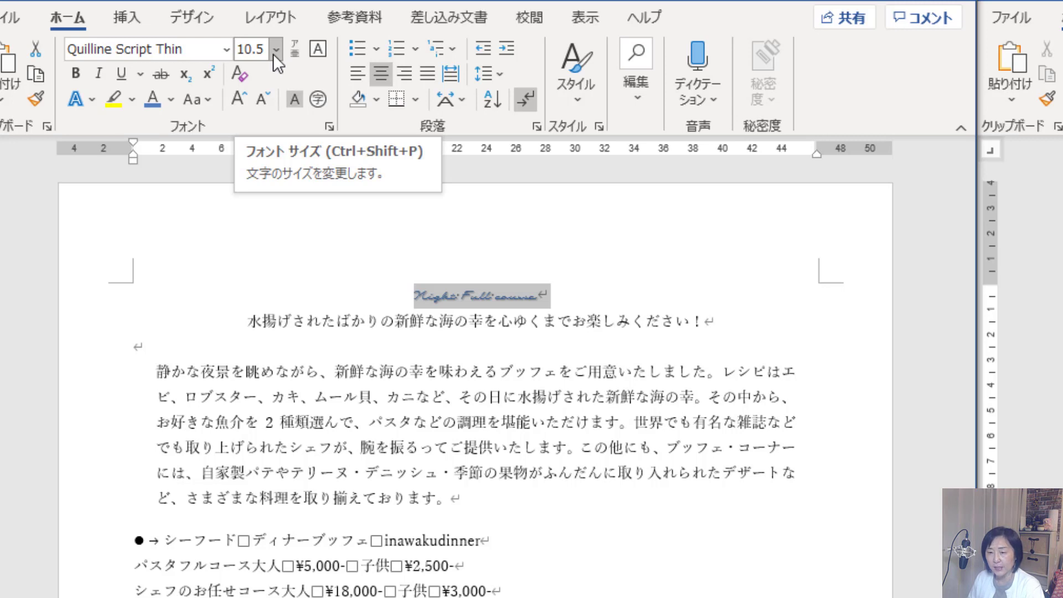
# Enlarge the Night Full course title with Grow Font, then bring it back to 48 pt
pyautogui.click(273, 54)
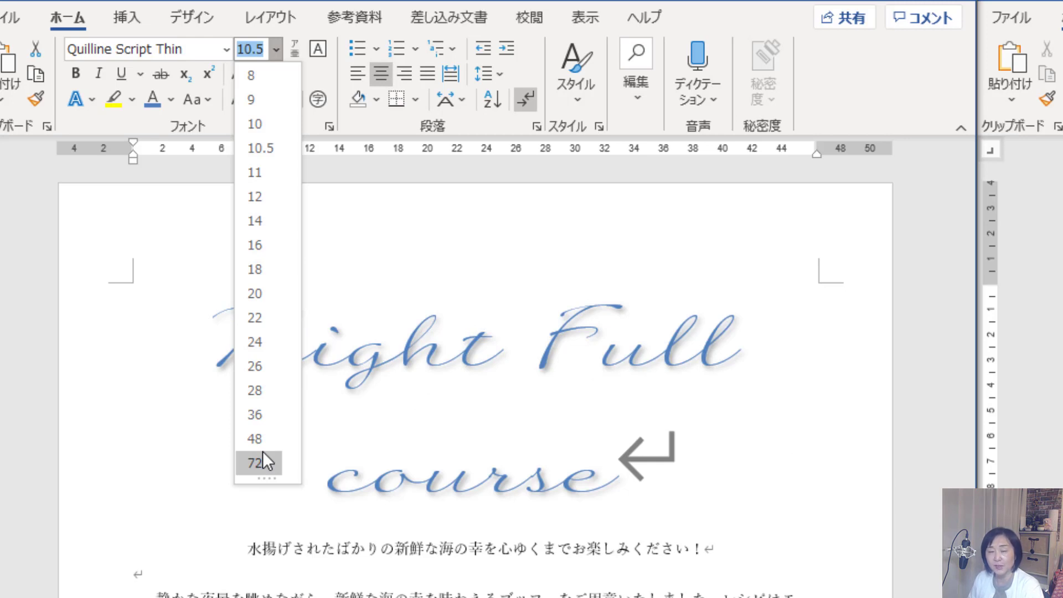
pyautogui.press('Escape')
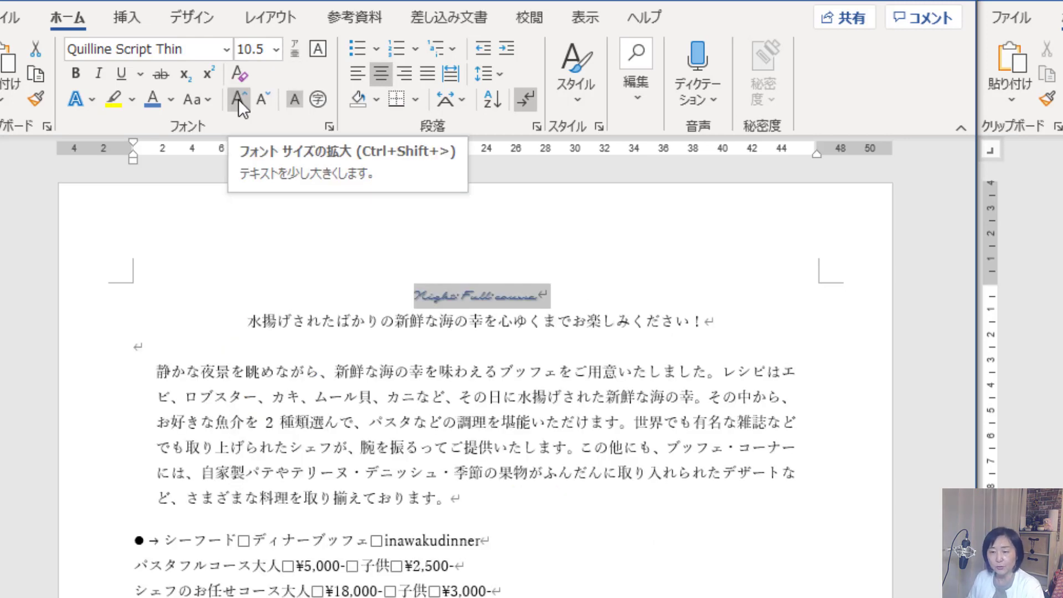
pyautogui.click(238, 99)
pyautogui.click(239, 98)
pyautogui.click(238, 98)
pyautogui.click(238, 99)
pyautogui.click(238, 98)
pyautogui.click(239, 98)
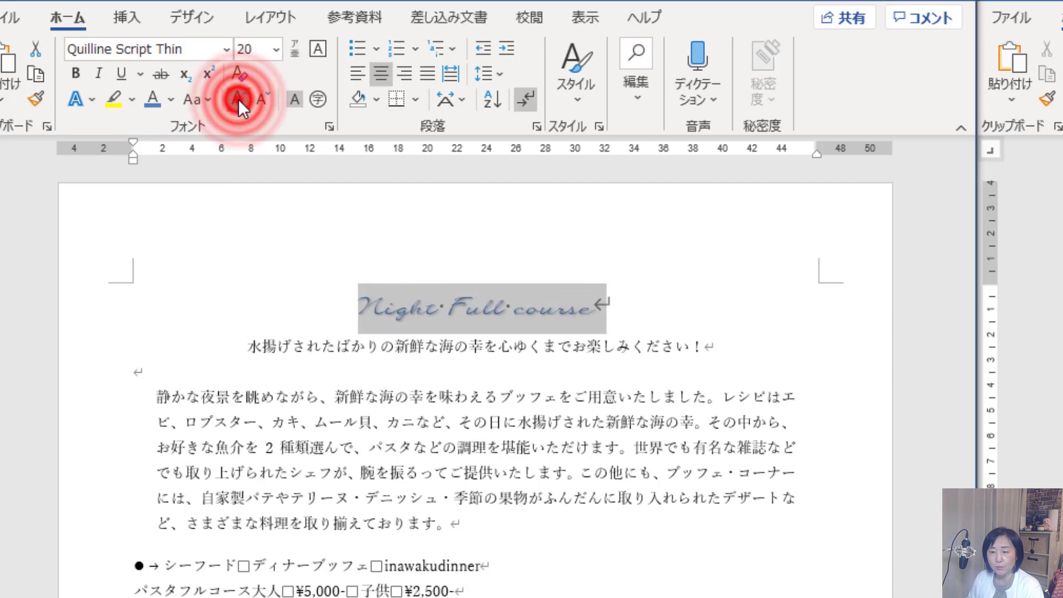
pyautogui.click(238, 99)
pyautogui.click(239, 98)
pyautogui.click(238, 99)
pyautogui.click(239, 98)
pyautogui.doubleClick(239, 98)
pyautogui.click(238, 98)
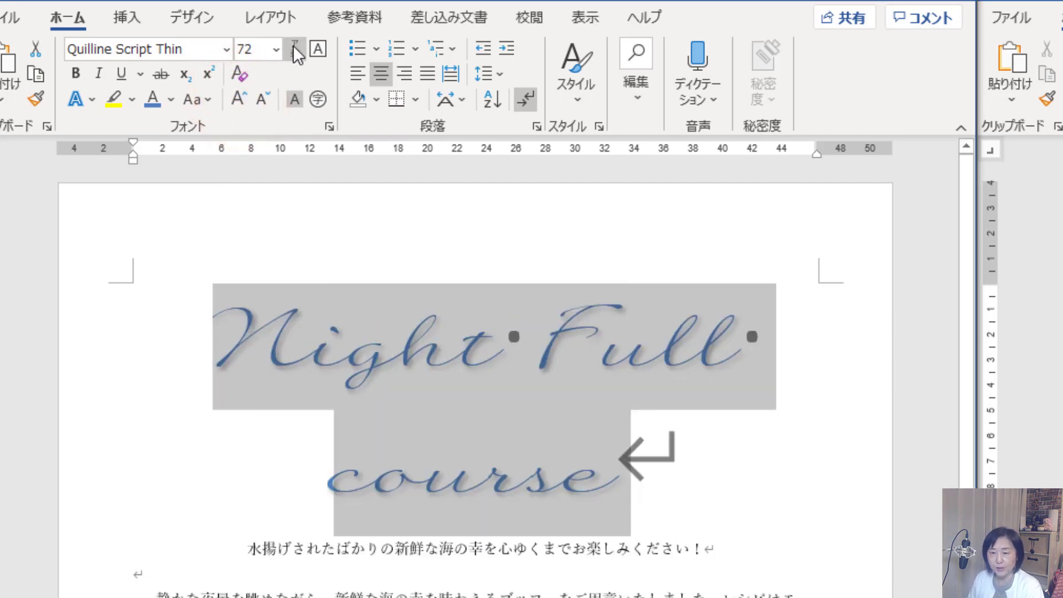
pyautogui.click(146, 1)
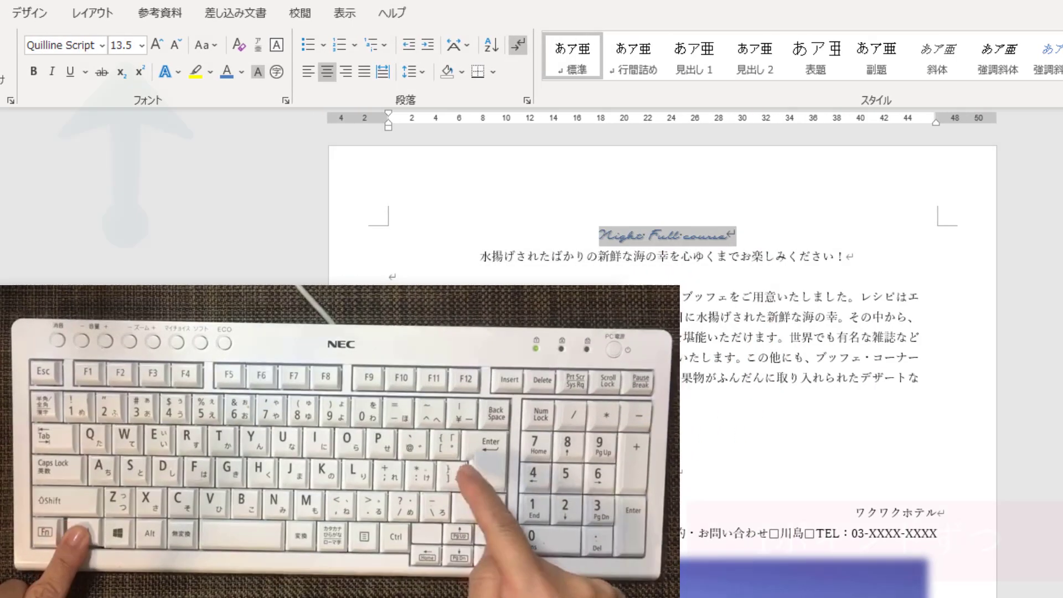
# Grow the title point by point with Ctrl+], then shrink to 57.5 pt to fit one line
pyautogui.hotkey('ctrl', ']')
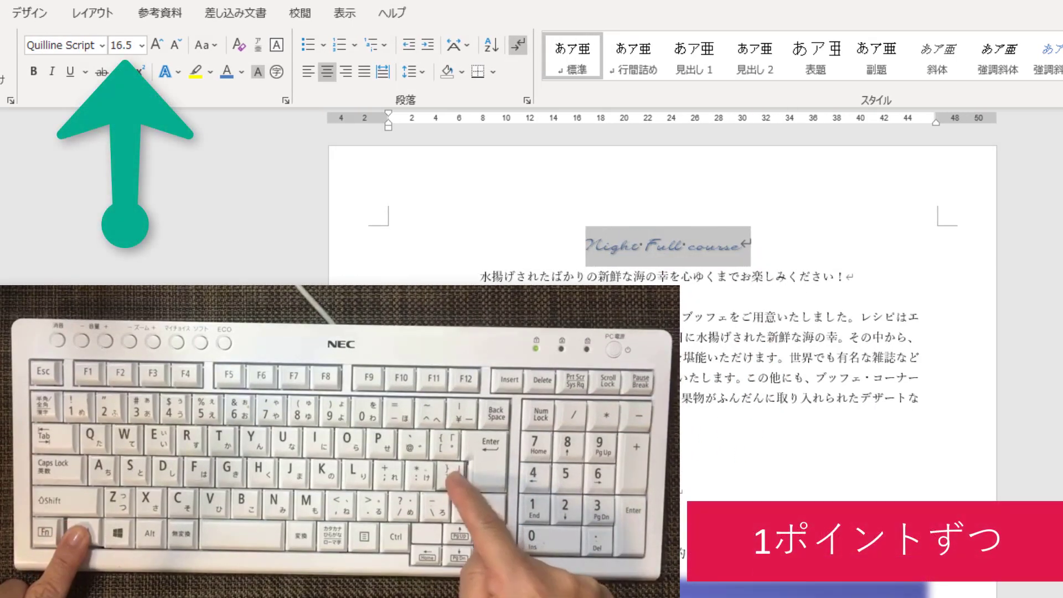
pyautogui.hotkey('ctrl', ']')
pyautogui.hotkey('ctrl', ']')
pyautogui.hotkey('ctrl', ']')
pyautogui.hotkey('ctrl', ']')
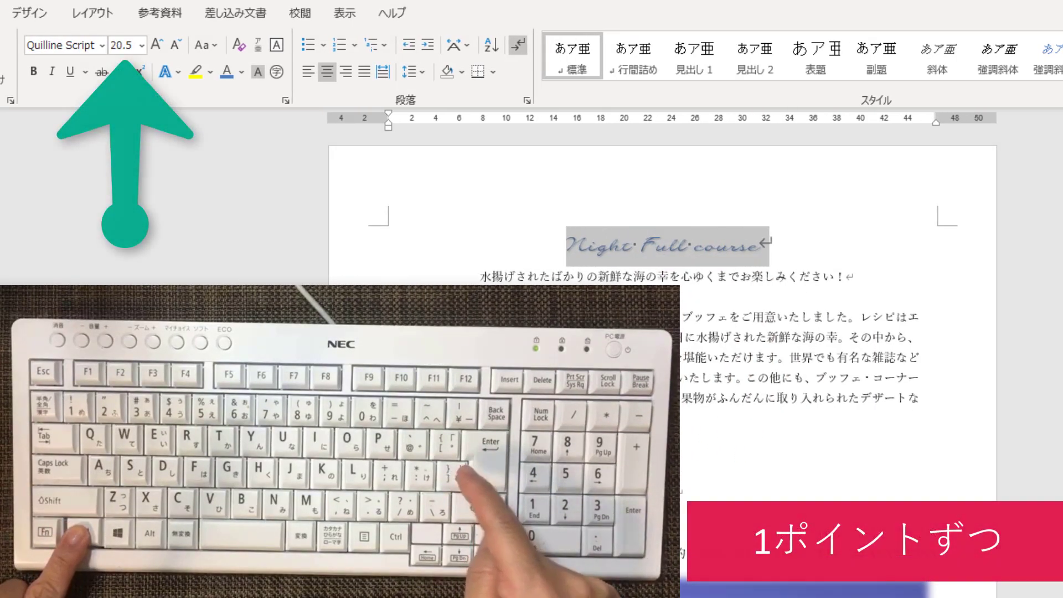
pyautogui.hotkey('ctrl', ']')
pyautogui.hotkey('ctrl', ']')
pyautogui.hotkey('ctrl', ']')
pyautogui.hotkey('ctrl', ']')
pyautogui.hotkey('ctrl', ']')
pyautogui.hotkey('ctrl', ']')
pyautogui.hotkey('ctrl', ']')
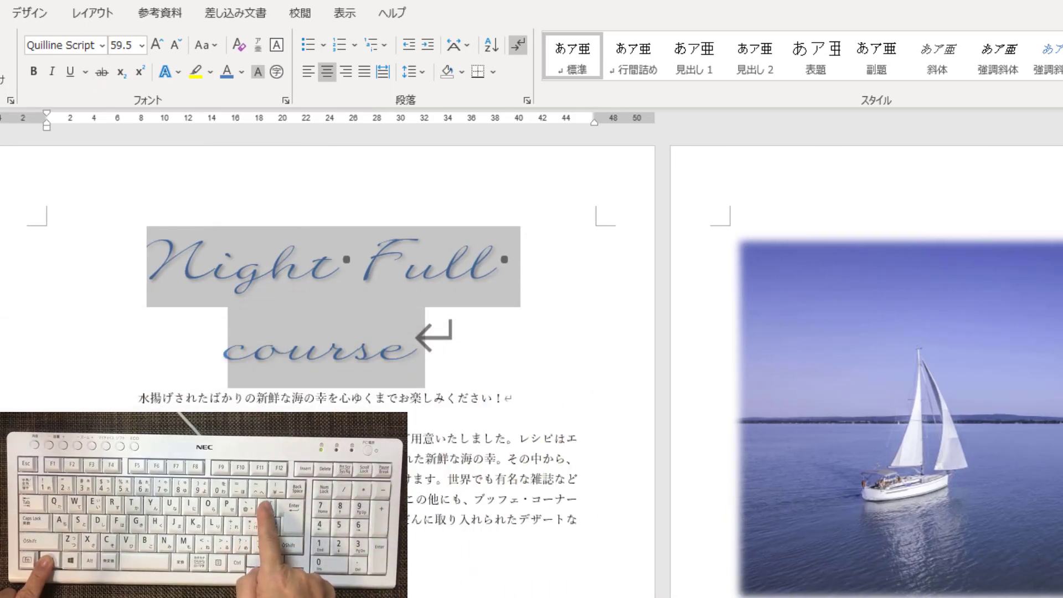
pyautogui.hotkey('ctrl', '[')
pyautogui.hotkey('ctrl', '[')
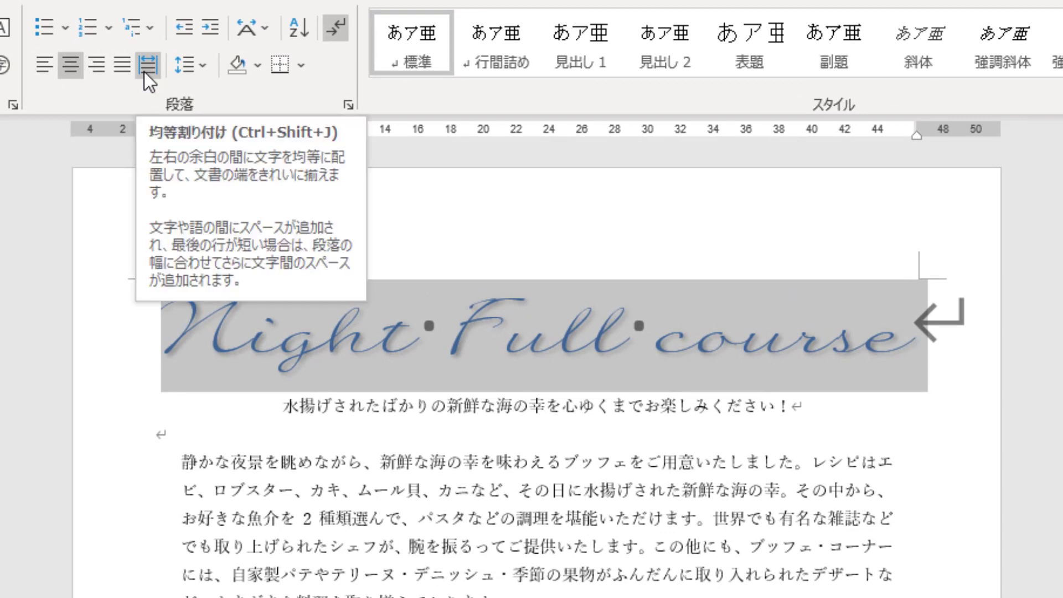
# Apply Distributed alignment to the Night Full course title
pyautogui.click(146, 66)
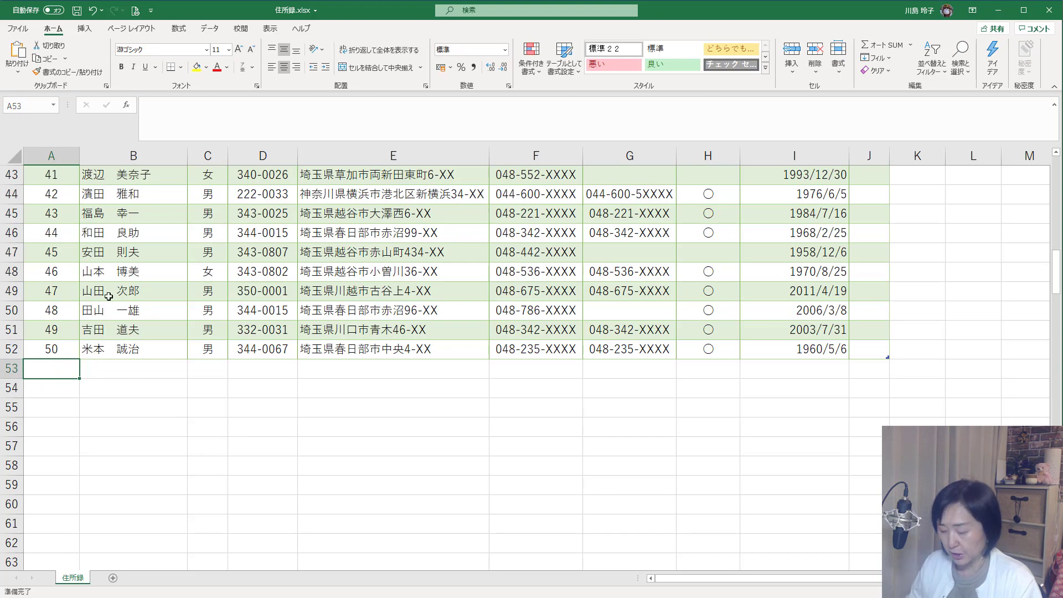
# Enter 51 in cell A53 so the address table extends to row 53
pyautogui.write('51')
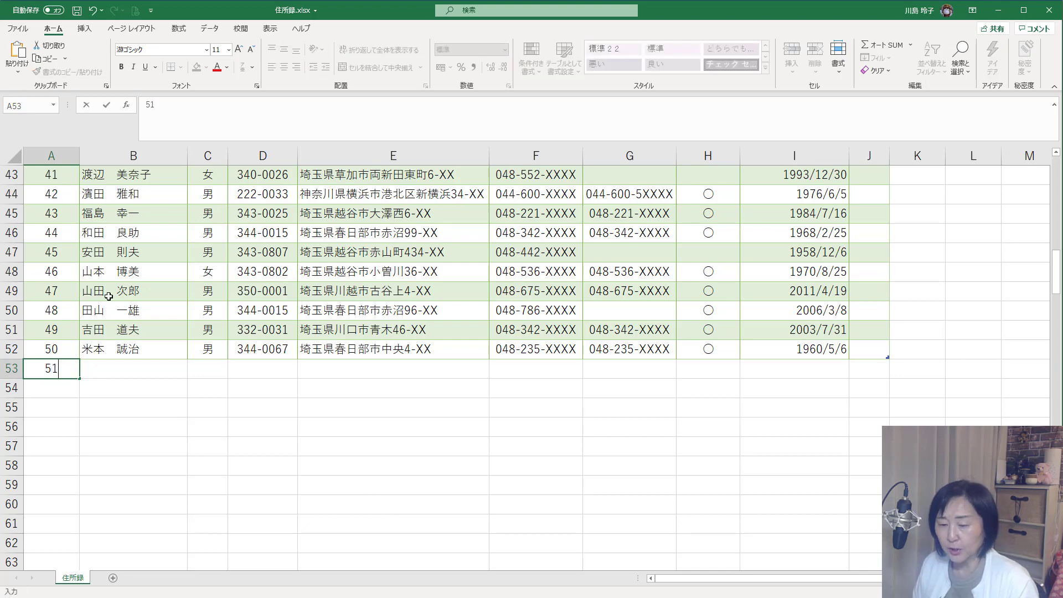
pyautogui.press('Tab')
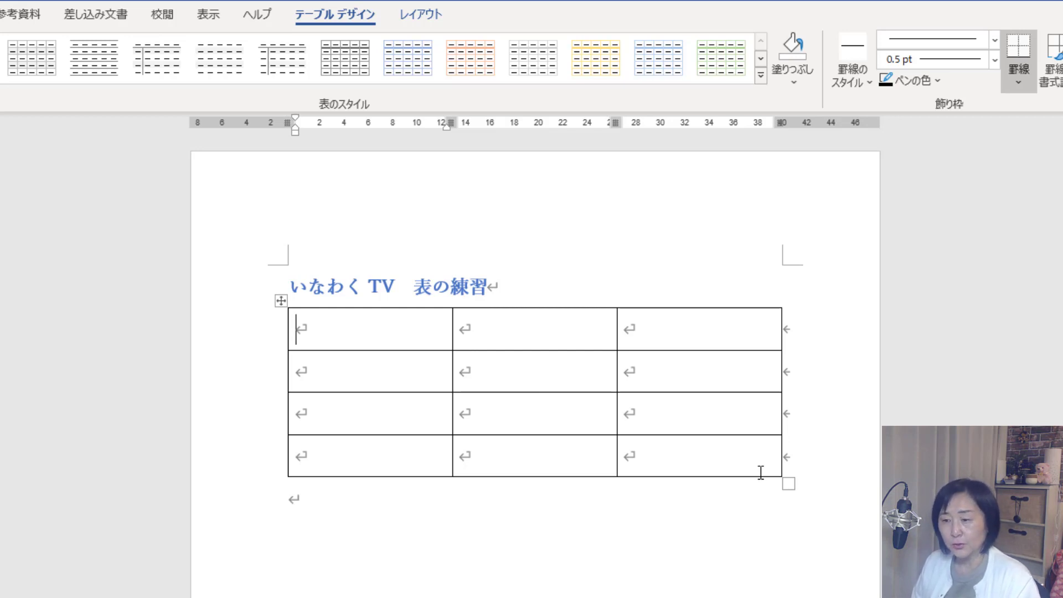
# Type ああああああ into the first cell of the 表の練習 table
pyautogui.write('ああああああ')
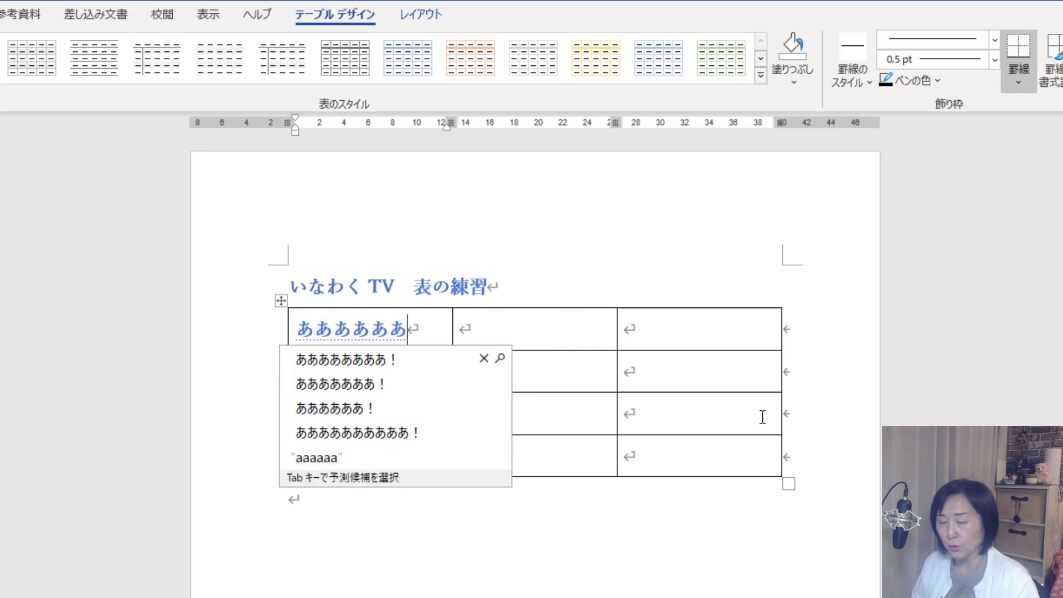
pyautogui.press('Escape')
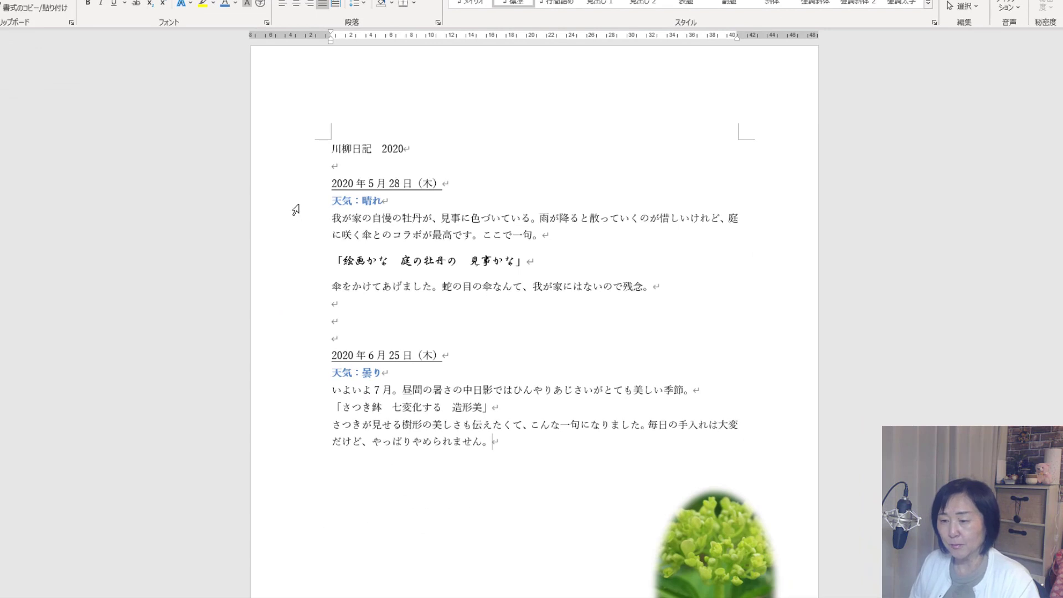
# Select the May 28 diary entry and the June entry's closing line
pyautogui.moveTo(295, 185); pyautogui.dragTo(280, 286)
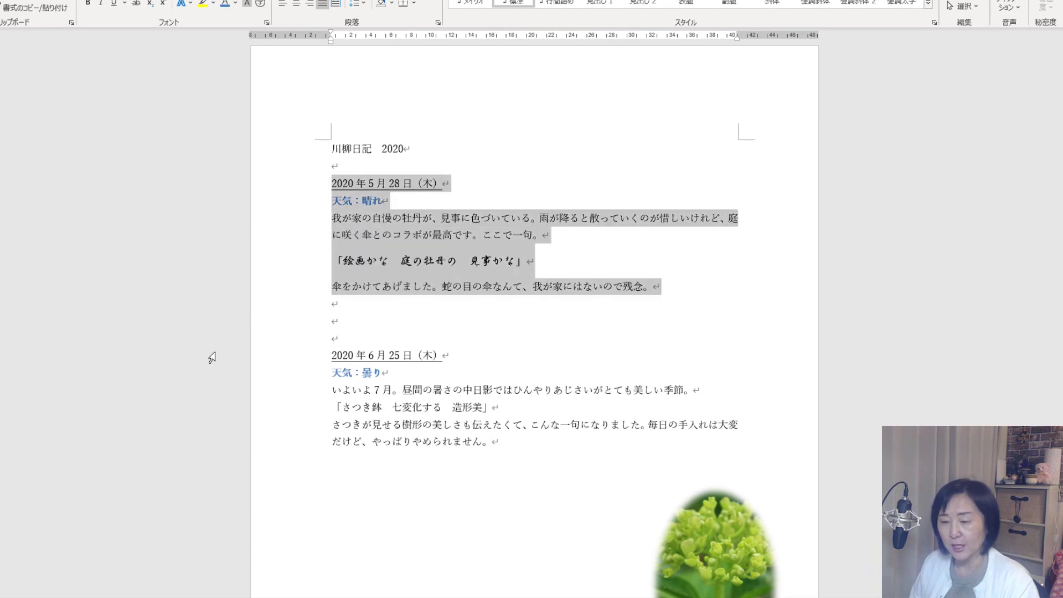
pyautogui.moveTo(278, 356); pyautogui.dragTo(282, 437)
pyautogui.click(285, 441)
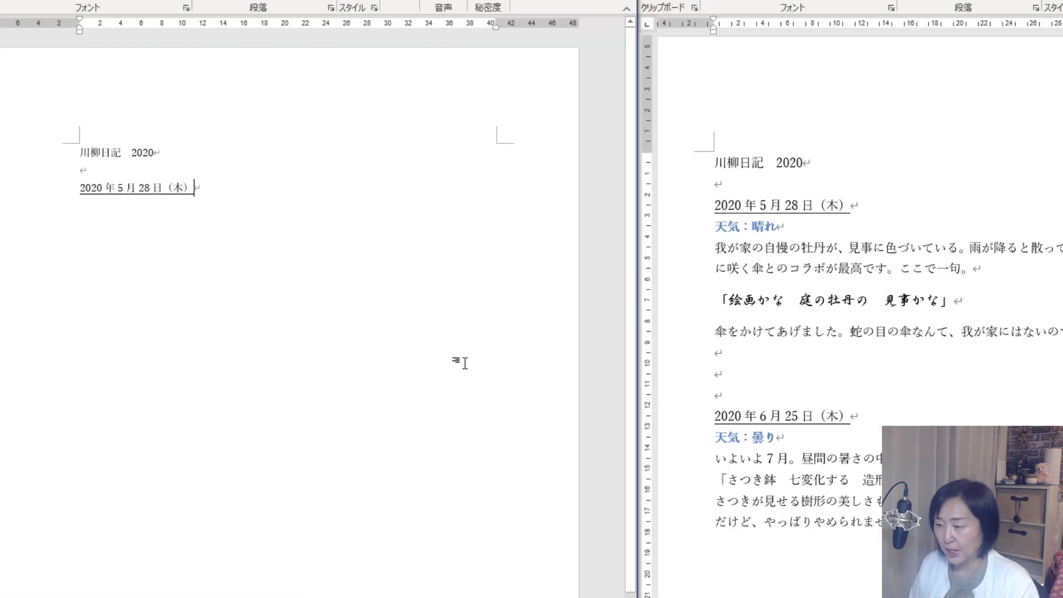
# Add a 天気：晴れ line below the May 28 date and remove its underline
pyautogui.press('Return')
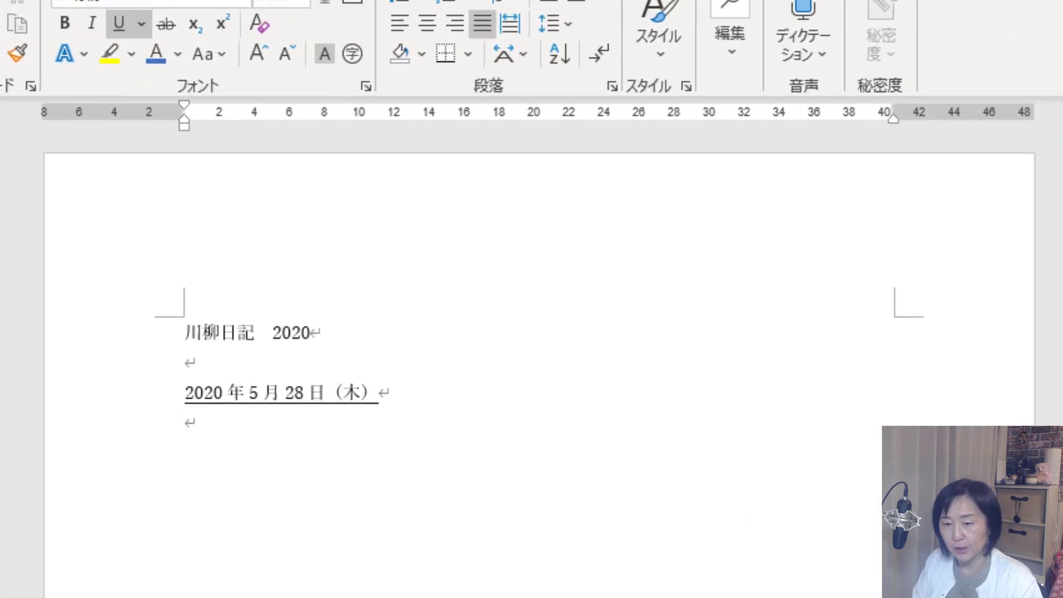
pyautogui.write('tenki')
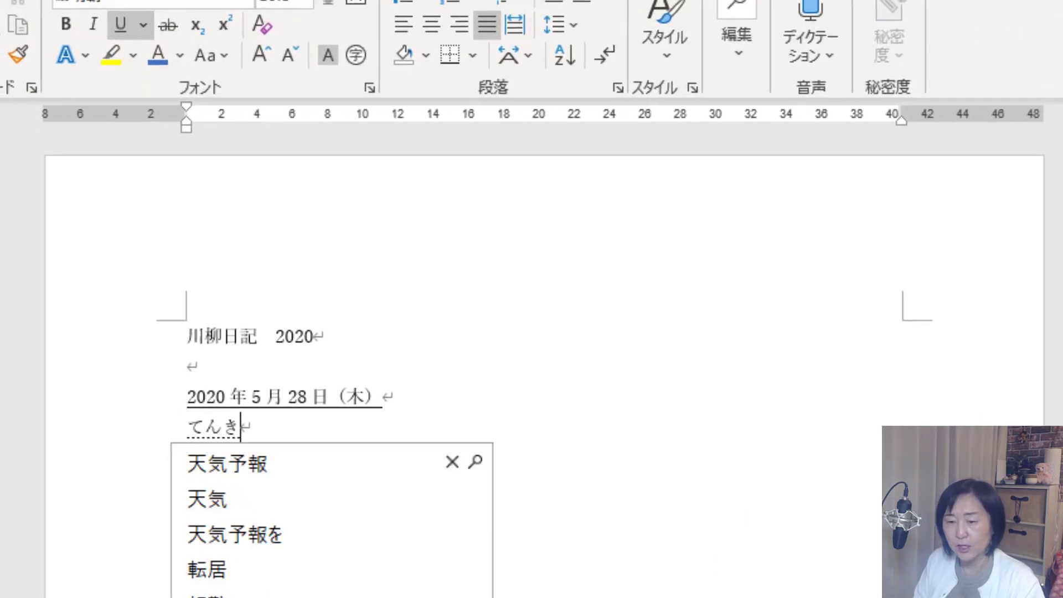
pyautogui.press('space')
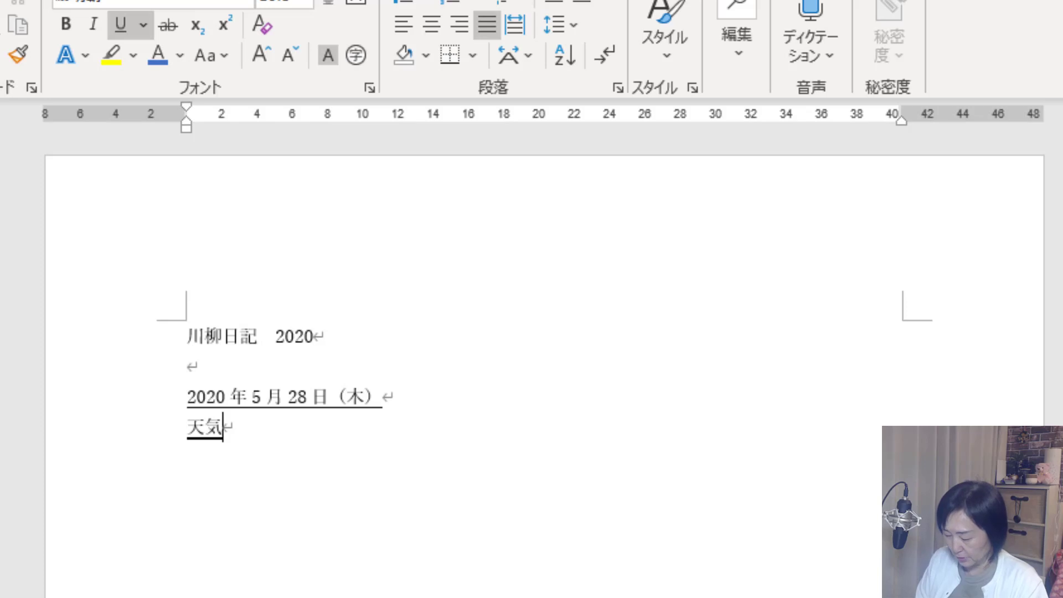
pyautogui.write(':hare')
pyautogui.press('space')
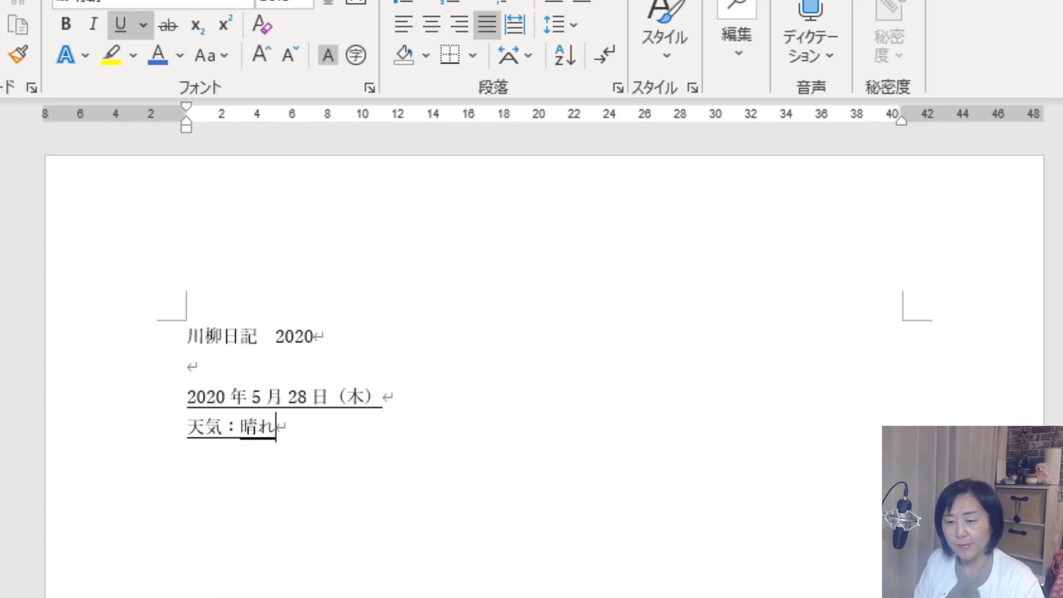
pyautogui.press('Return')
pyautogui.press('Return')
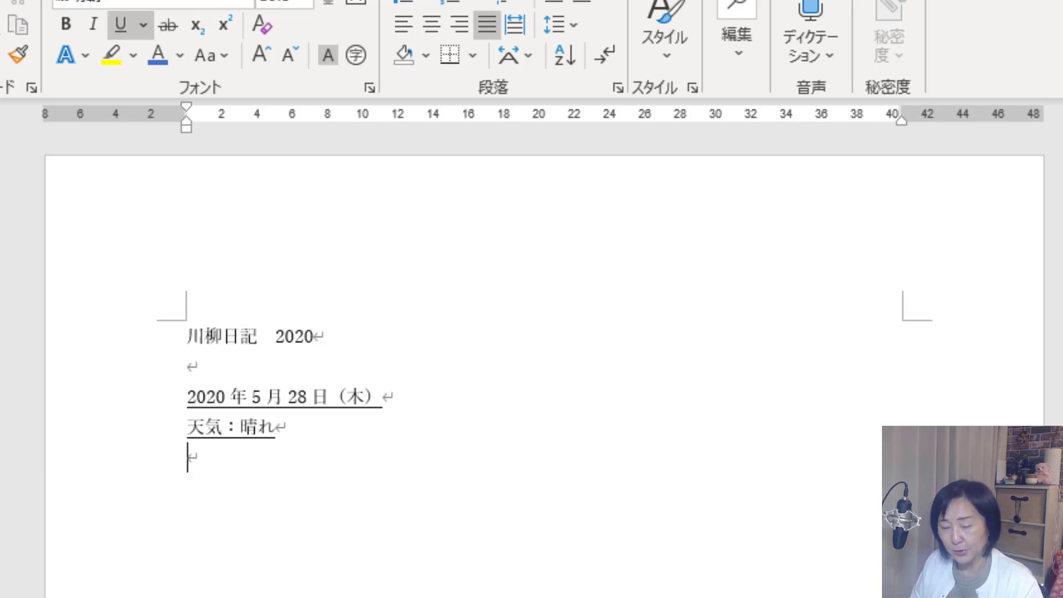
pyautogui.moveTo(182, 427); pyautogui.dragTo(285, 427)
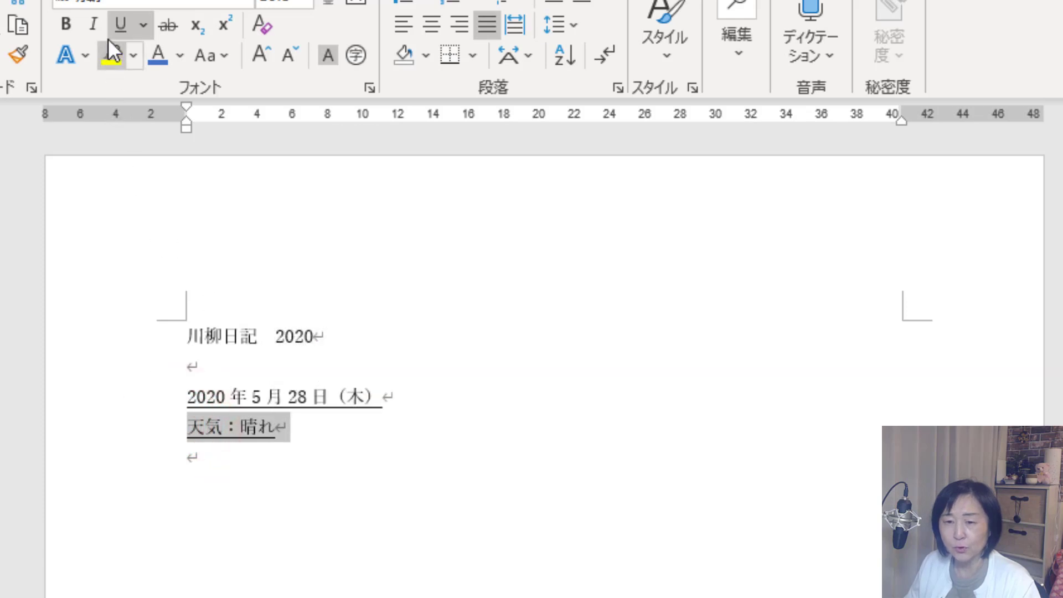
pyautogui.click(120, 24)
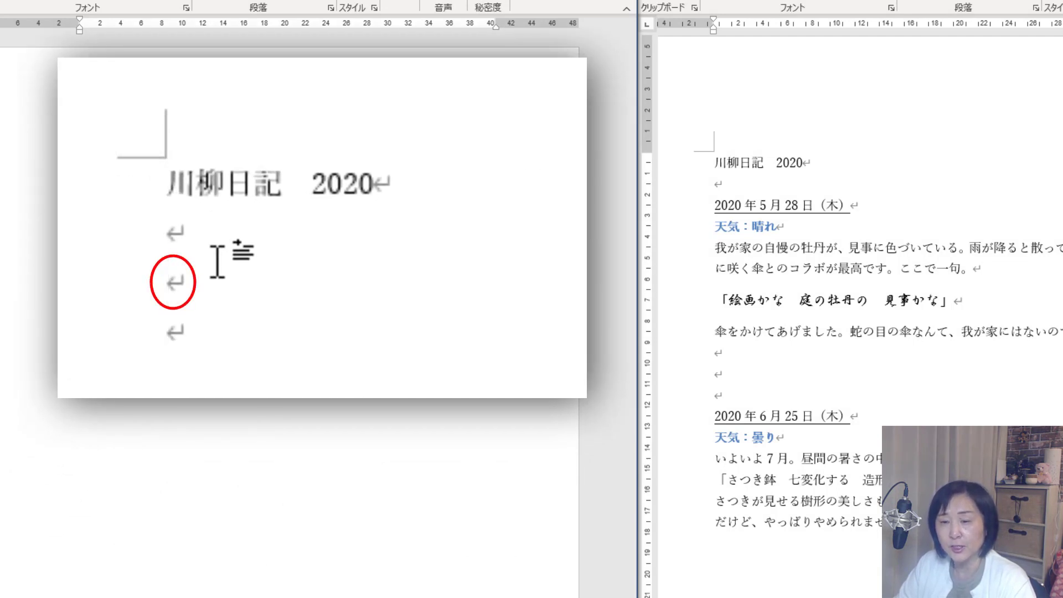
# Enter the date 2020年5月28日（木） and start a cleanly formatted new line below it
pyautogui.write('2020')
pyautogui.press('Return')
pyautogui.press('Return')
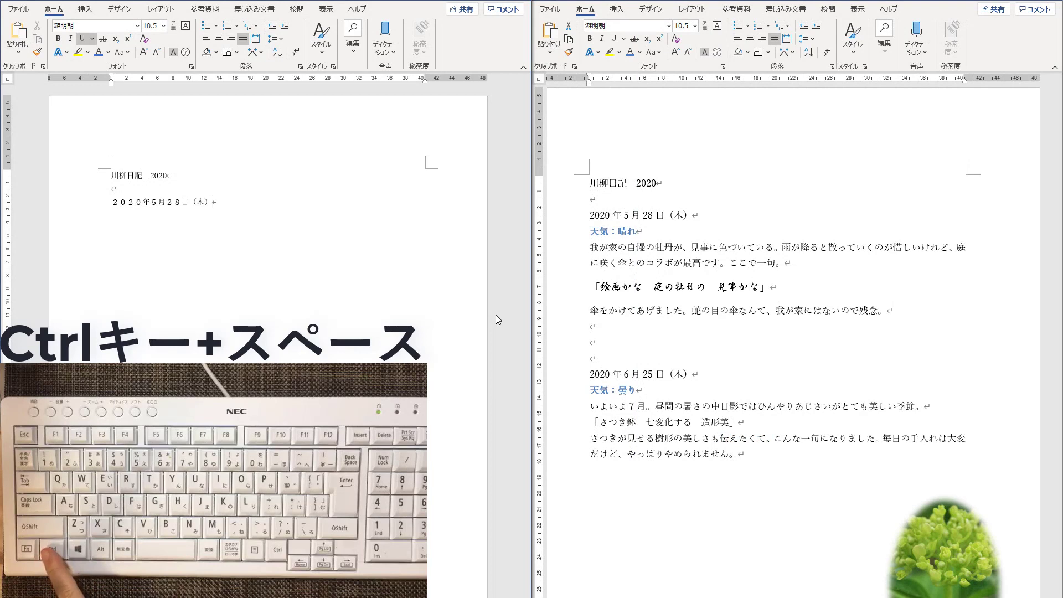
pyautogui.hotkey('ctrl', 'space')
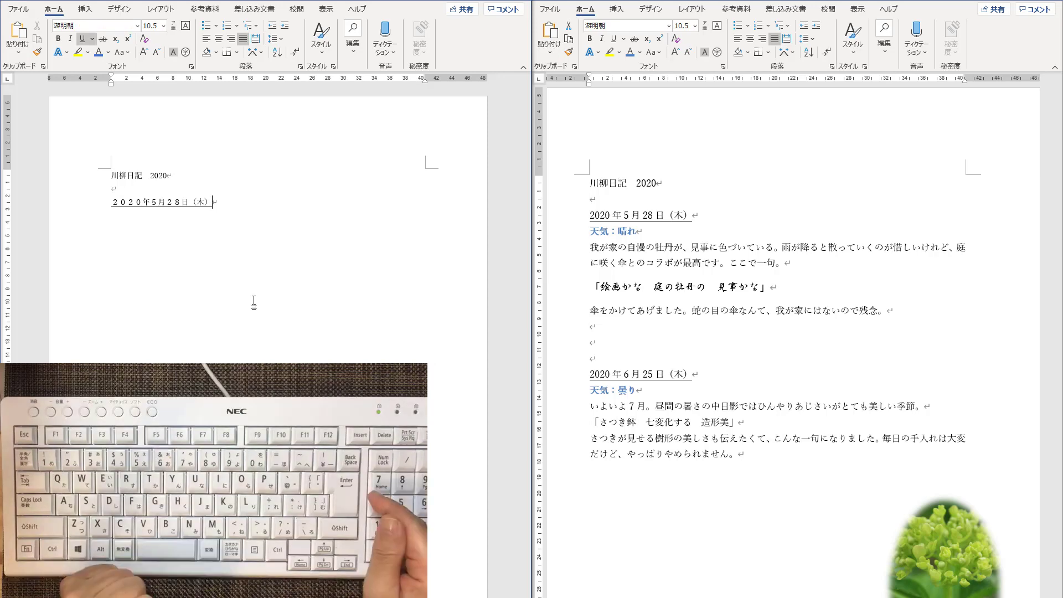
pyautogui.press('Home')
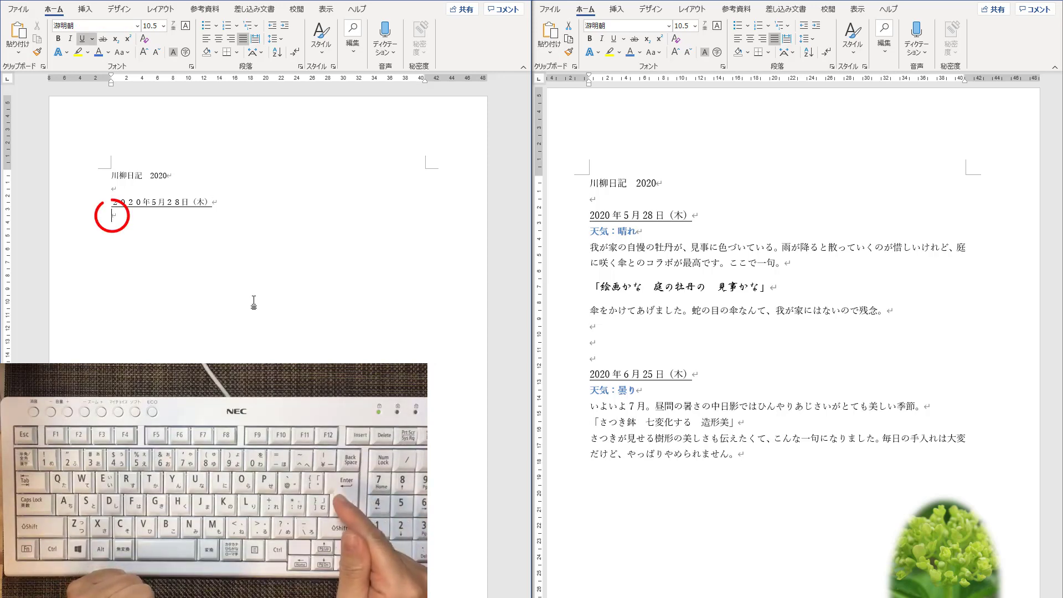
pyautogui.press('Return')
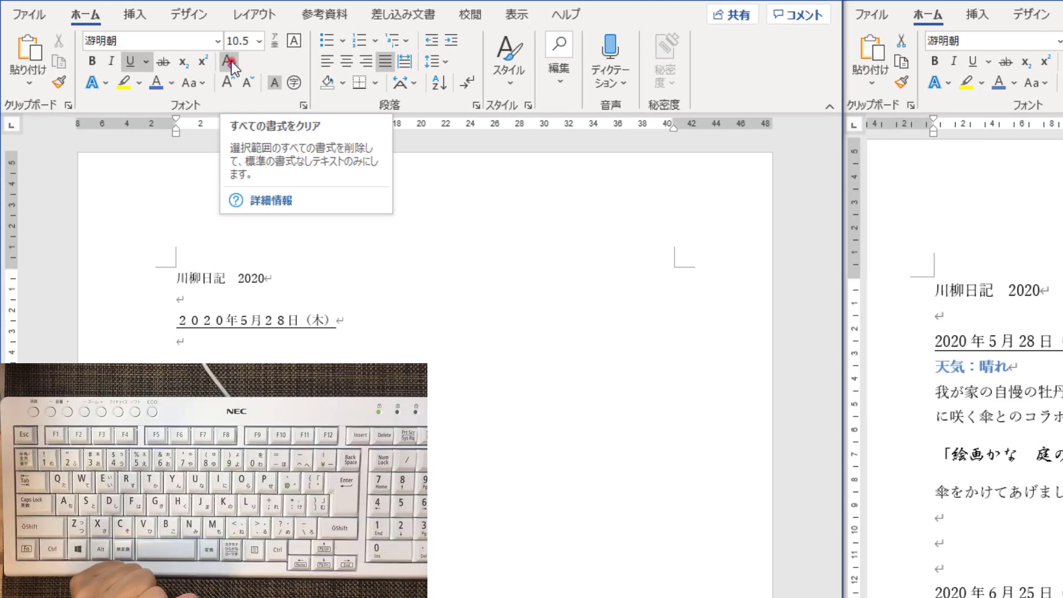
pyautogui.click(232, 61)
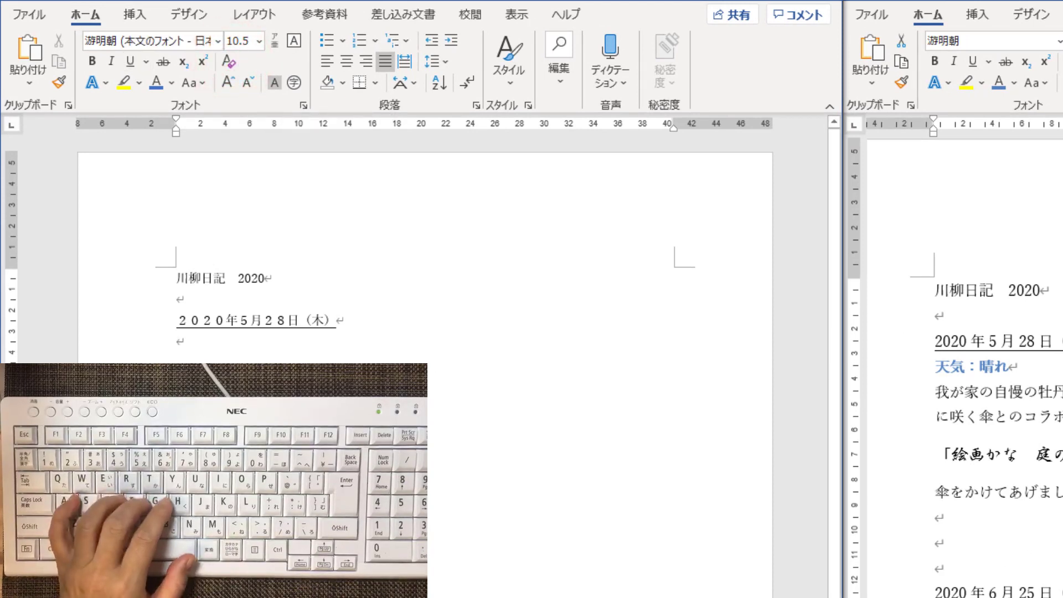
# Type 天気： then undo it, and clear all formatting from the date line
pyautogui.write('tenki')
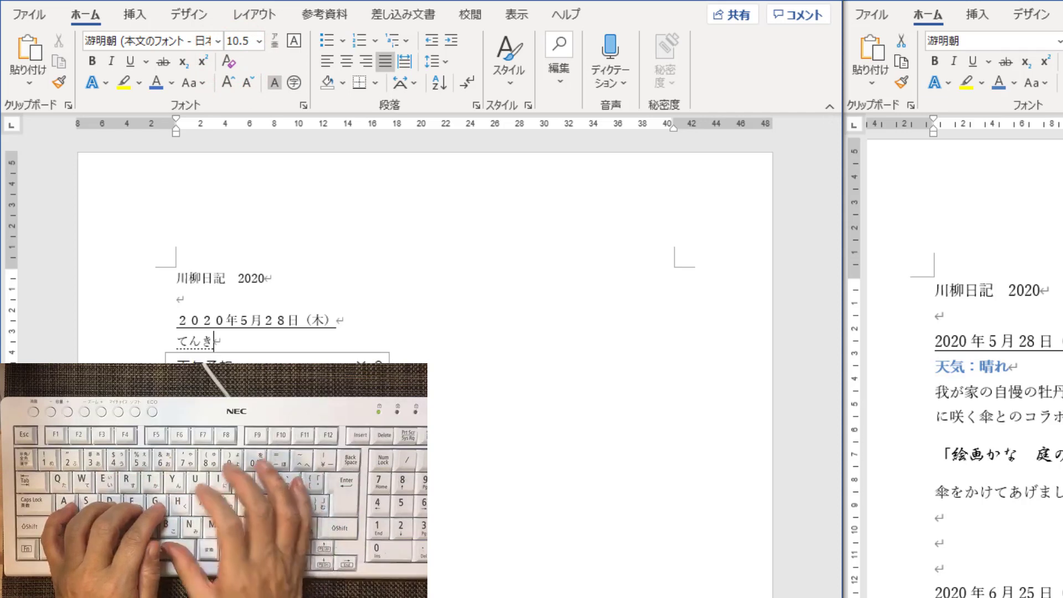
pyautogui.press('space')
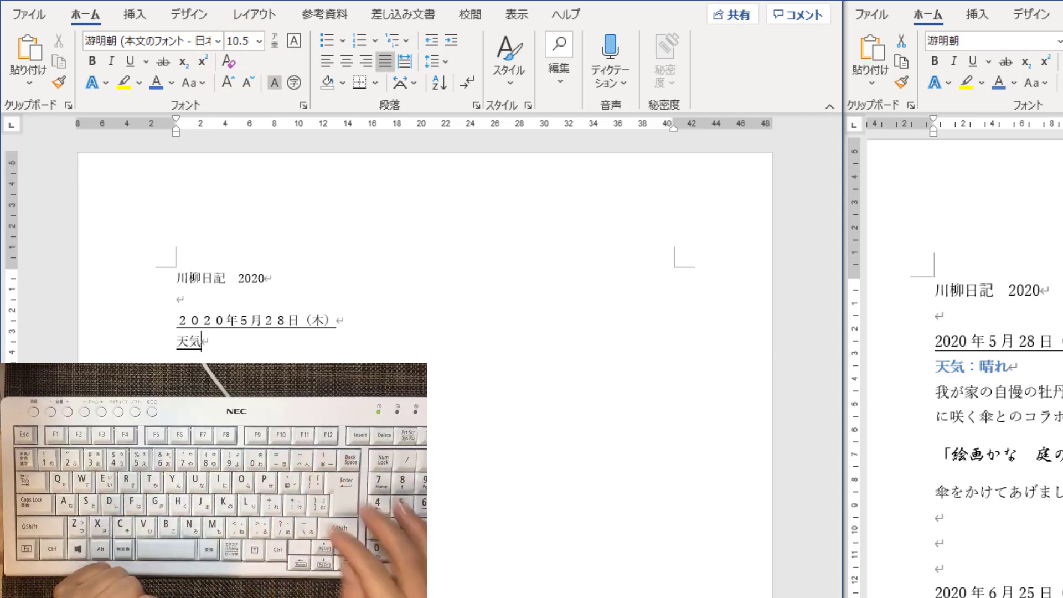
pyautogui.write(':')
pyautogui.press('Return')
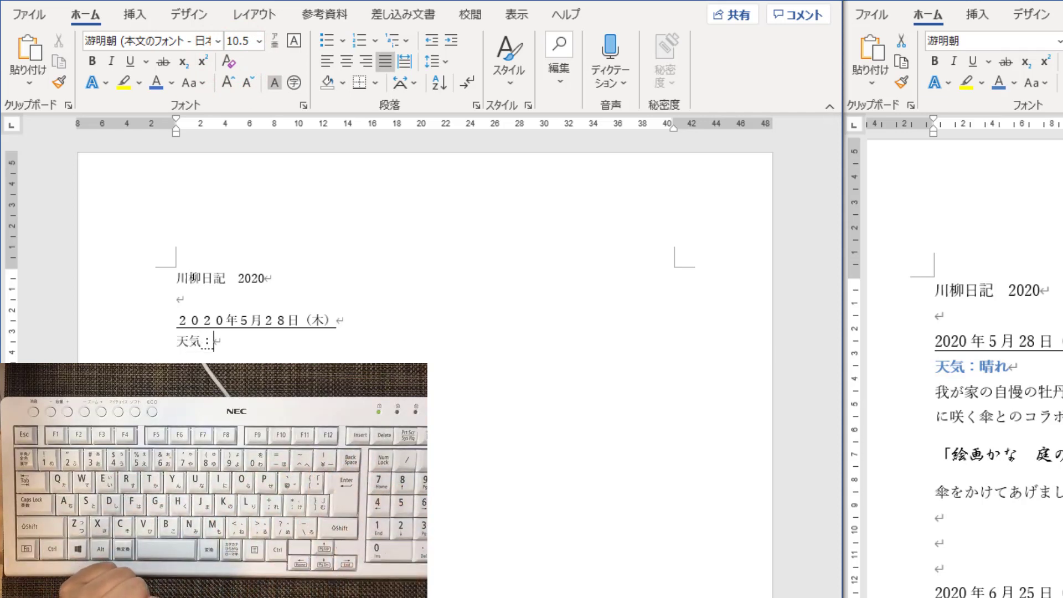
pyautogui.hotkey('ctrl', 'z')
pyautogui.click(334, 320)
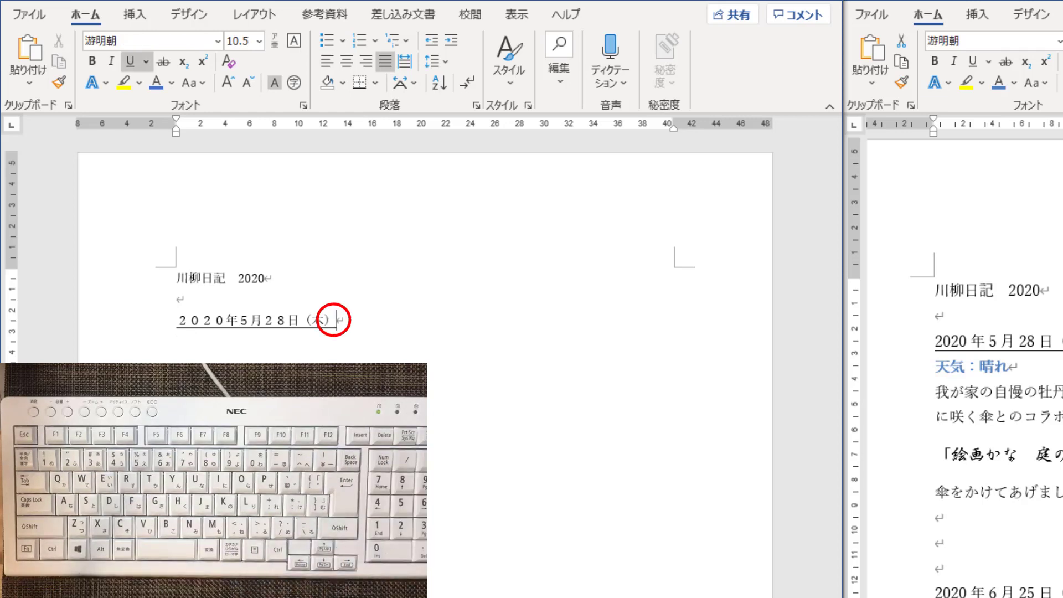
pyautogui.click(229, 59)
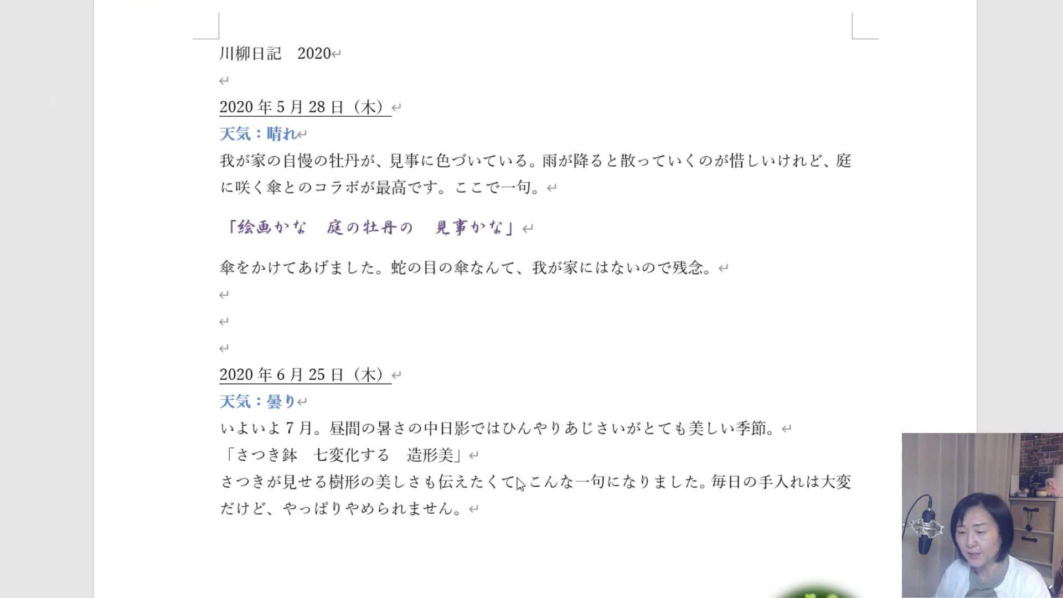
# Copy the first haiku's purple brush formatting onto the さつき鉢 line with Format Painter
pyautogui.click(186, 235)
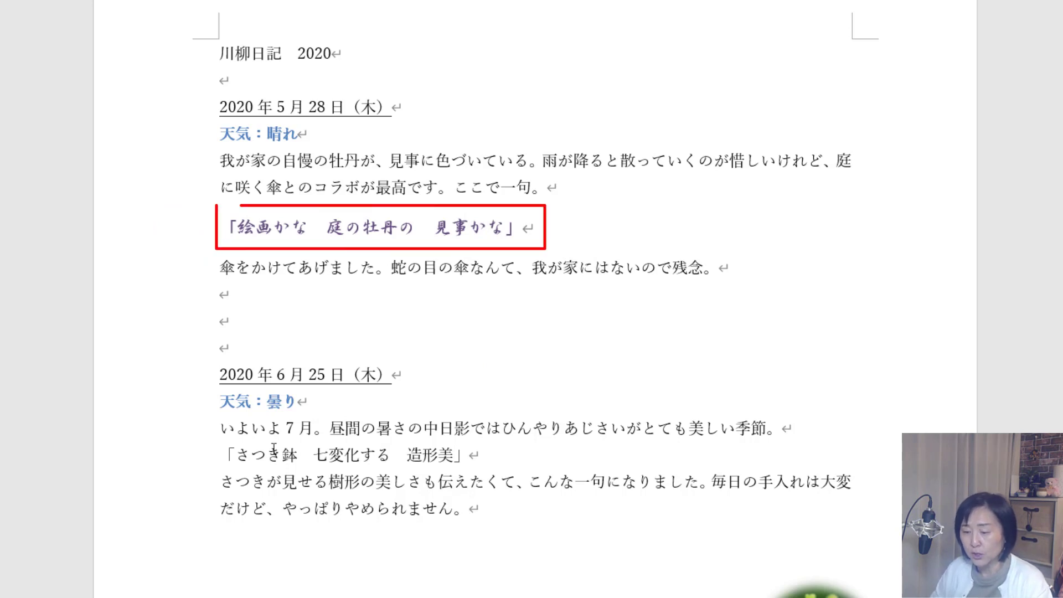
pyautogui.click(215, 460)
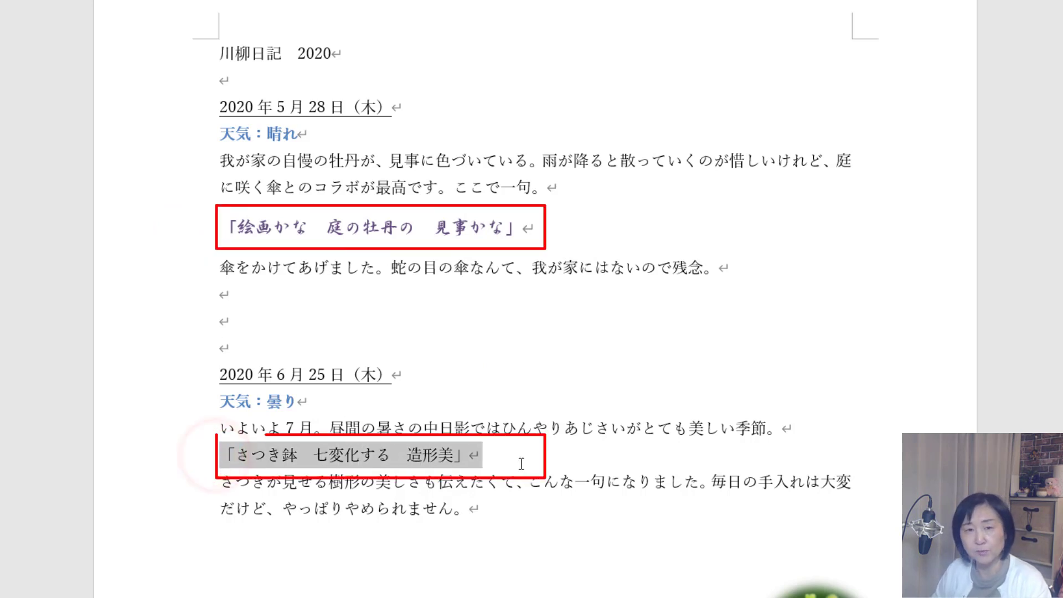
pyautogui.click(149, 233)
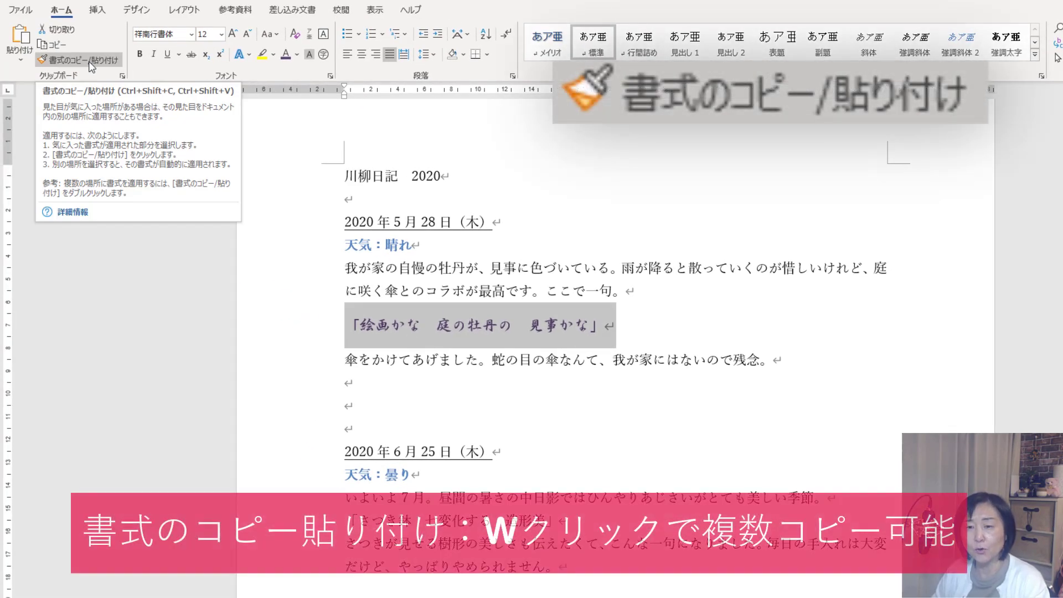
pyautogui.doubleClick(91, 60)
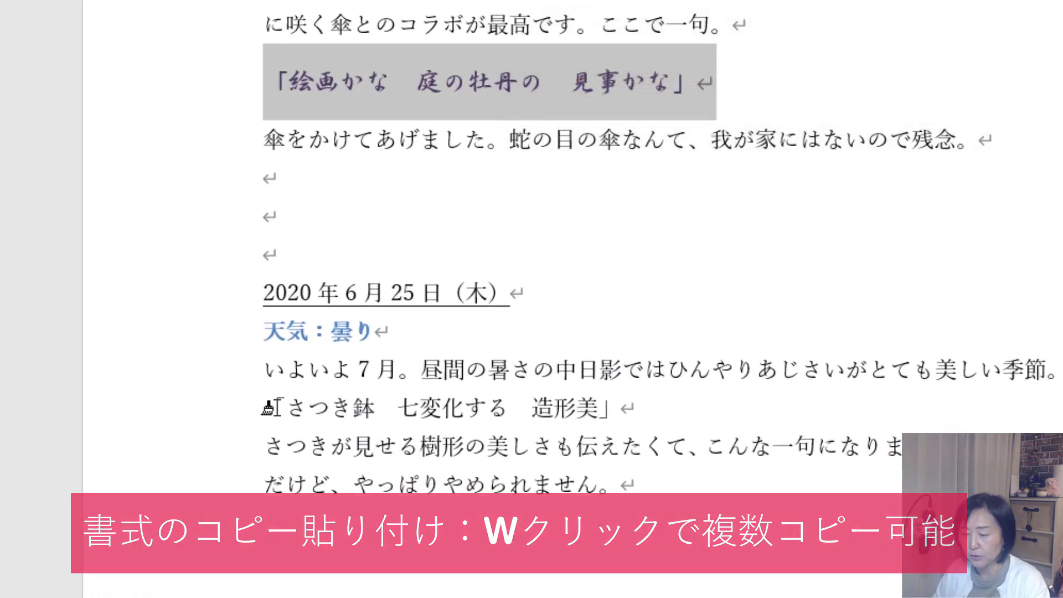
pyautogui.moveTo(271, 409); pyautogui.dragTo(642, 409)
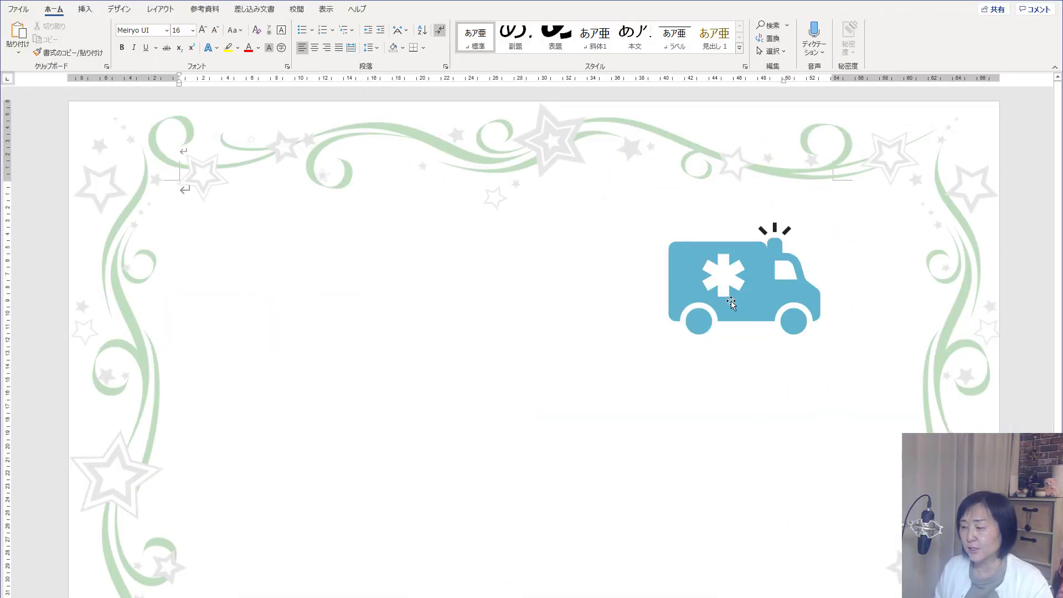
# Type test lines of あ text above the ambulance icon, then undo them
pyautogui.click(738, 287)
pyautogui.click(308, 295)
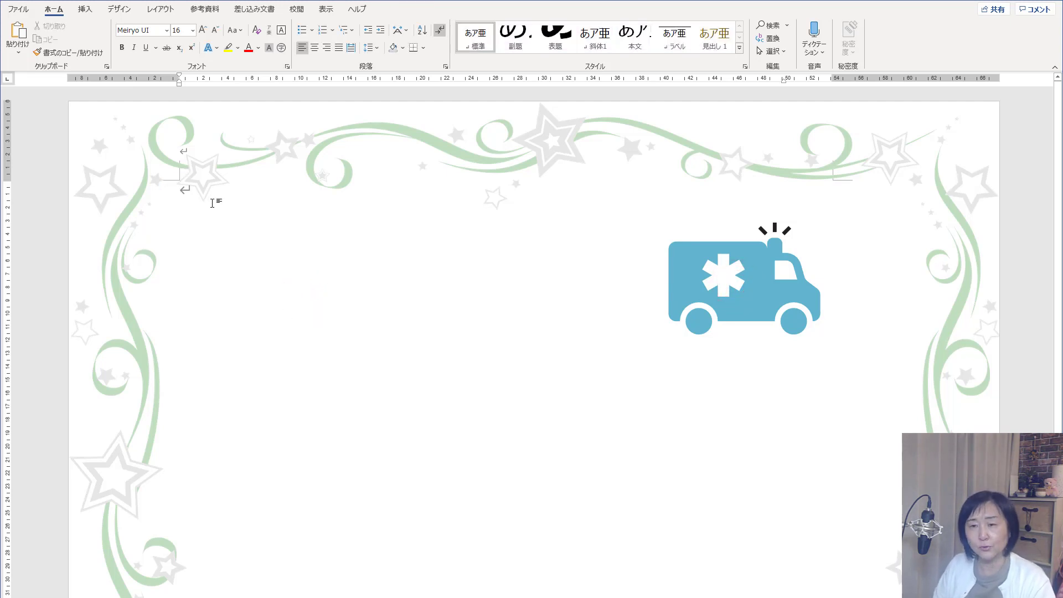
pyautogui.write('ああああああああ')
pyautogui.press('Return')
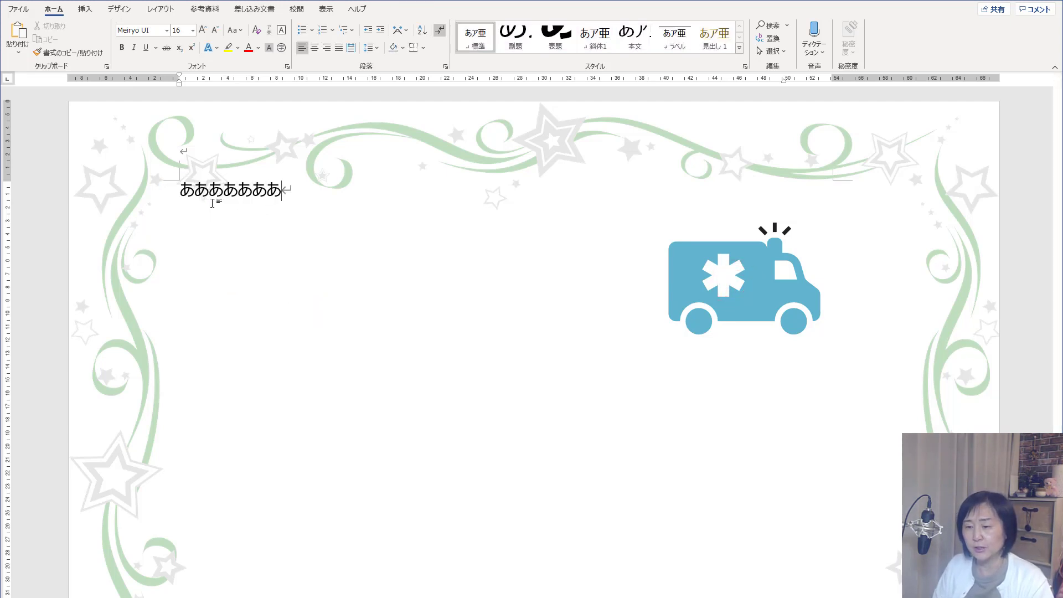
pyautogui.press('Return')
pyautogui.write('あ')
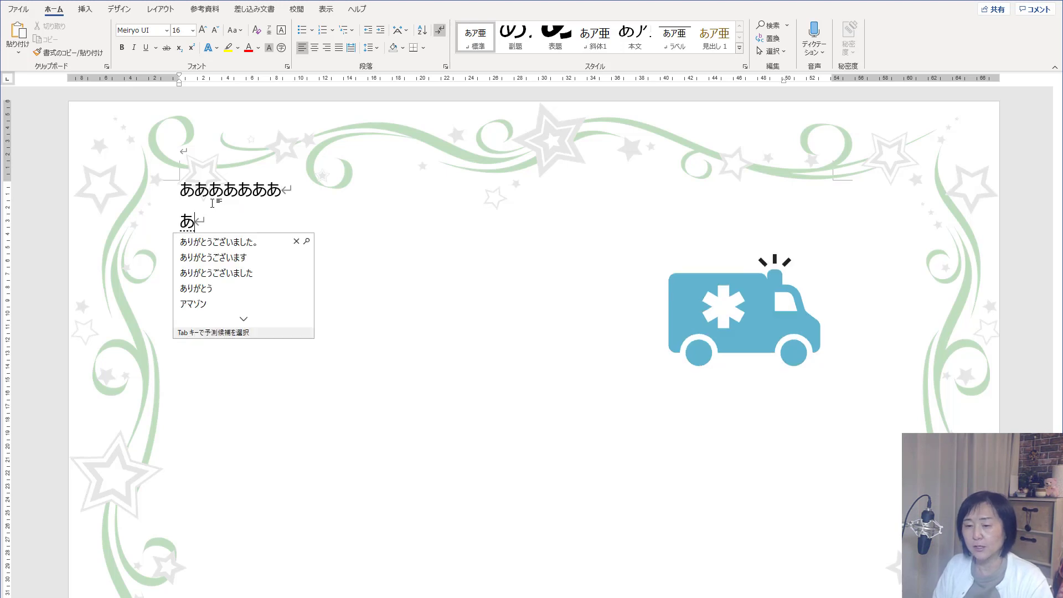
pyautogui.write('ああああああ')
pyautogui.press('Return')
pyautogui.press('Return')
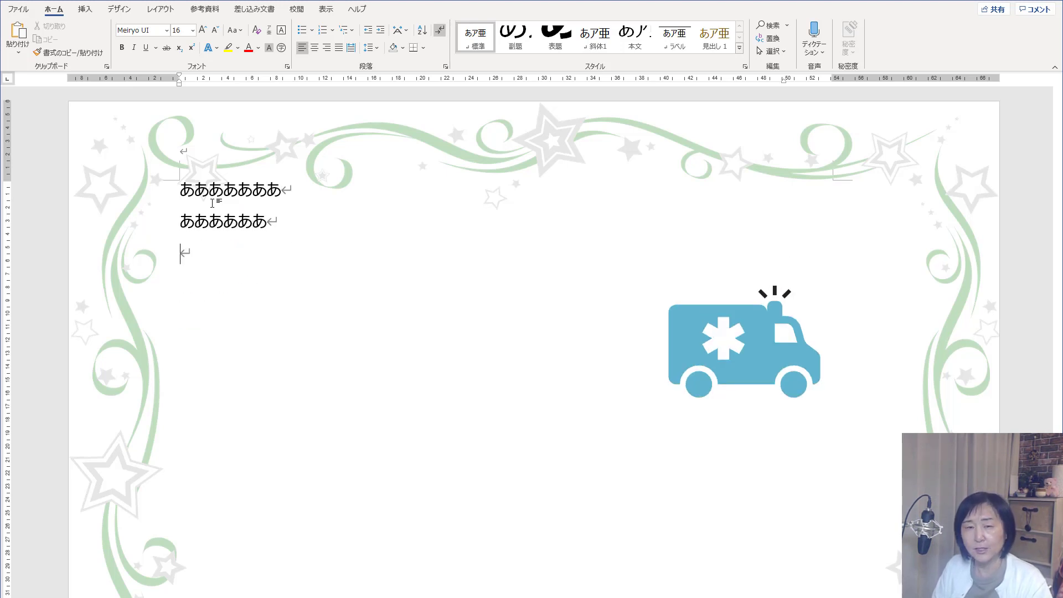
pyautogui.write('あああああ')
pyautogui.press('Return')
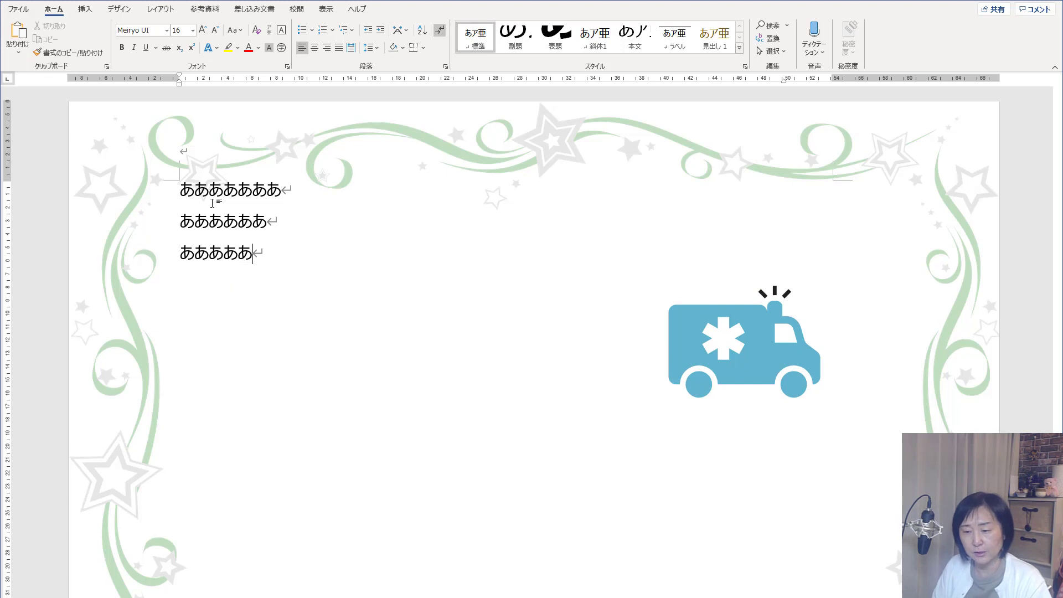
pyautogui.hotkey('ctrl', 'z')
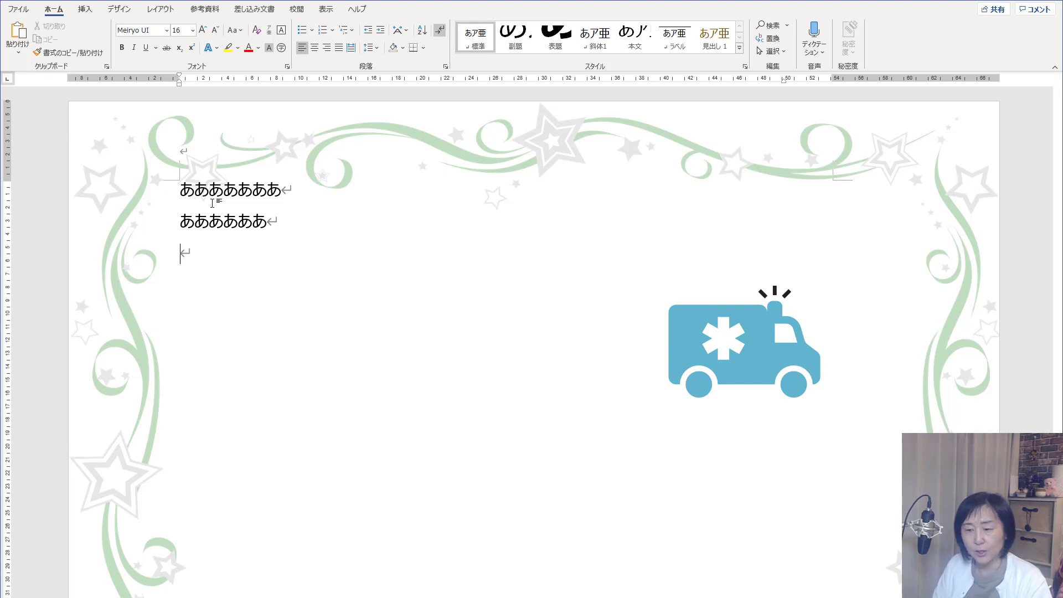
pyautogui.hotkey('ctrl', 'z')
pyautogui.hotkey('ctrl', 'z')
pyautogui.hotkey('ctrl', 'z')
pyautogui.hotkey('ctrl', 'z')
# Set the ambulance icon's layout option to 'Fix position on page'
pyautogui.click(737, 267)
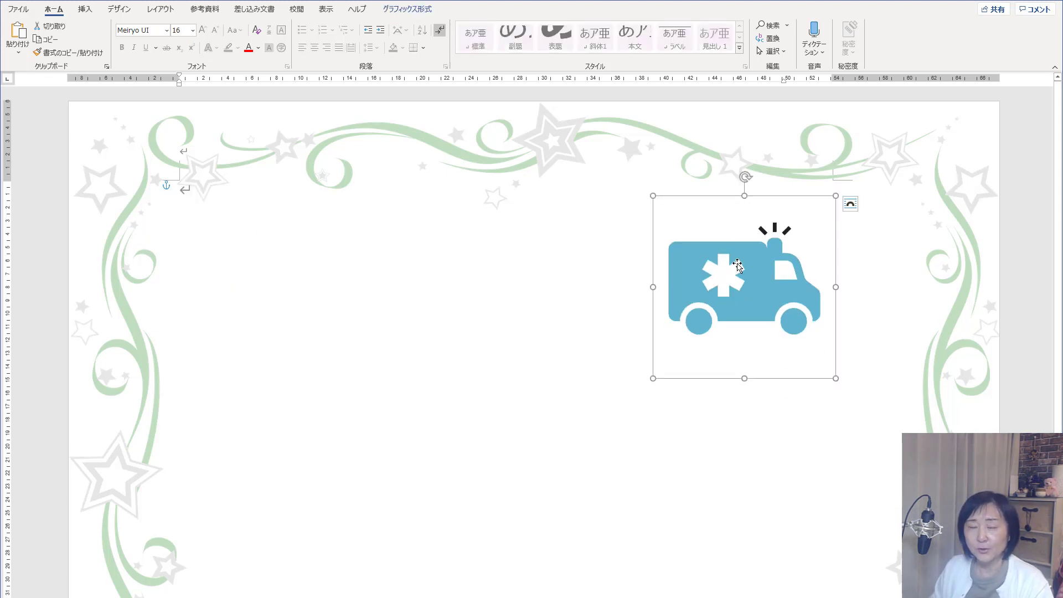
pyautogui.click(852, 205)
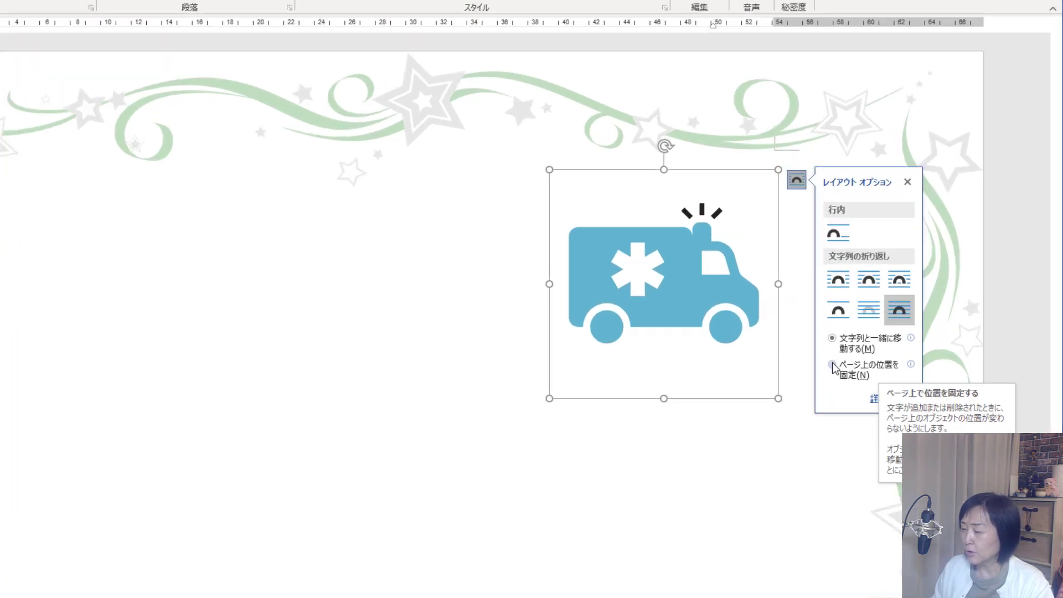
pyautogui.click(879, 351)
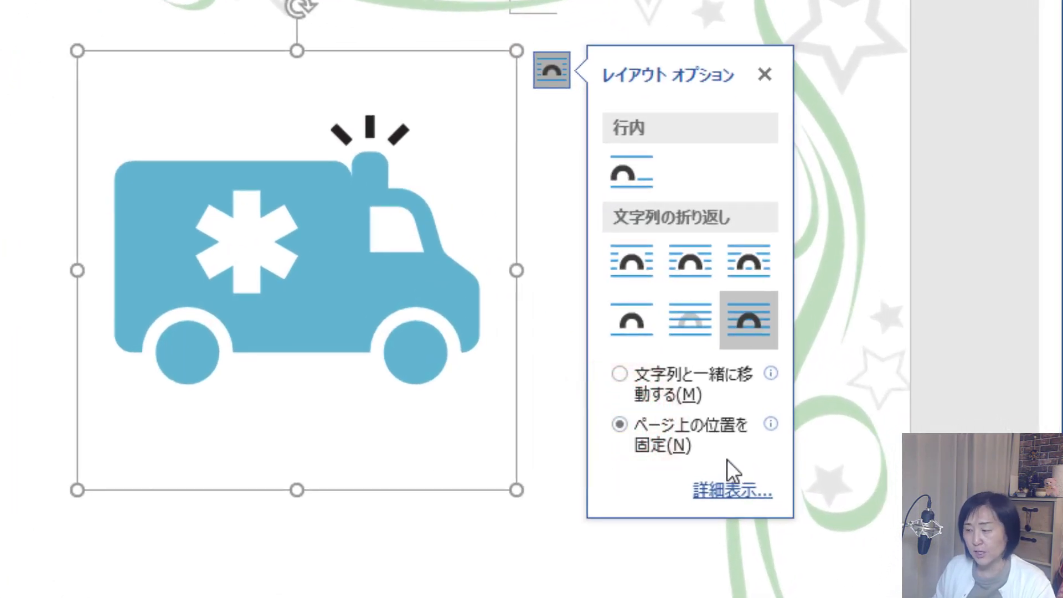
# Type three lines of あ text to confirm the ambulance stays in place
pyautogui.click(194, 193)
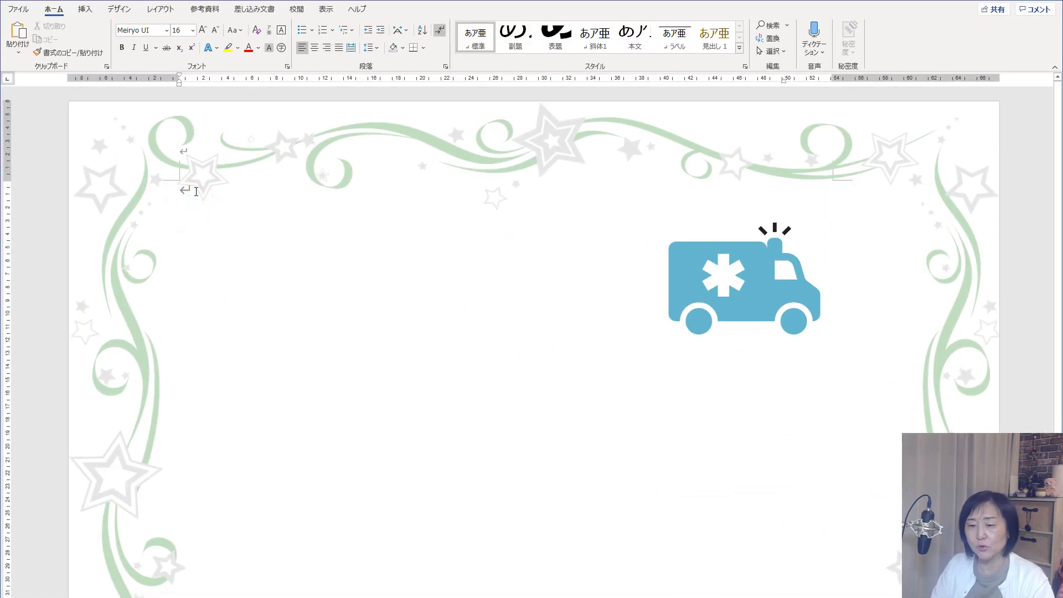
pyautogui.write('ああああああ')
pyautogui.press('Return')
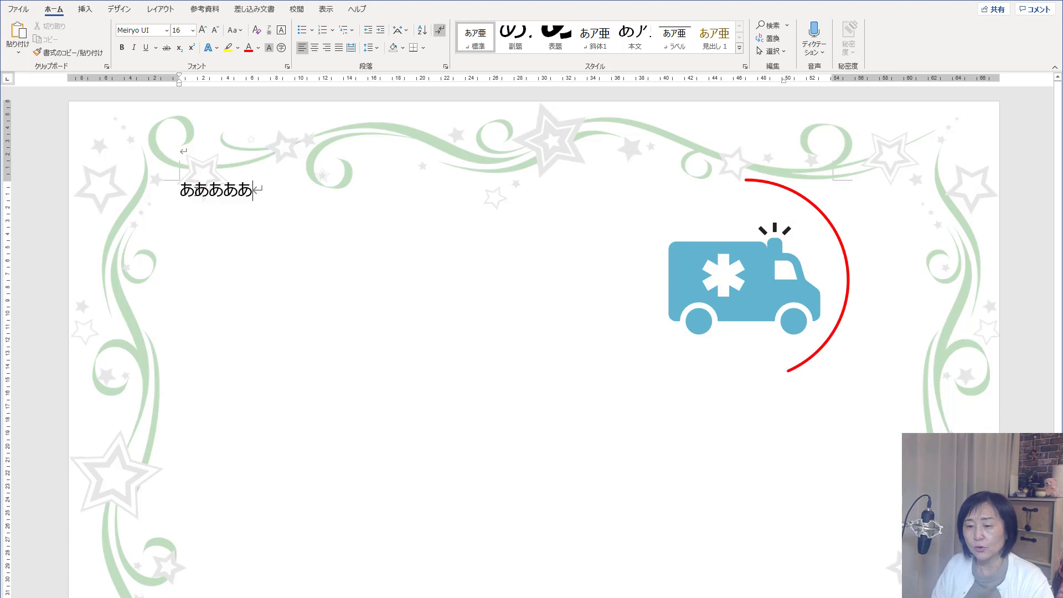
pyautogui.press('Return')
pyautogui.write('ああああああ')
pyautogui.press('Return')
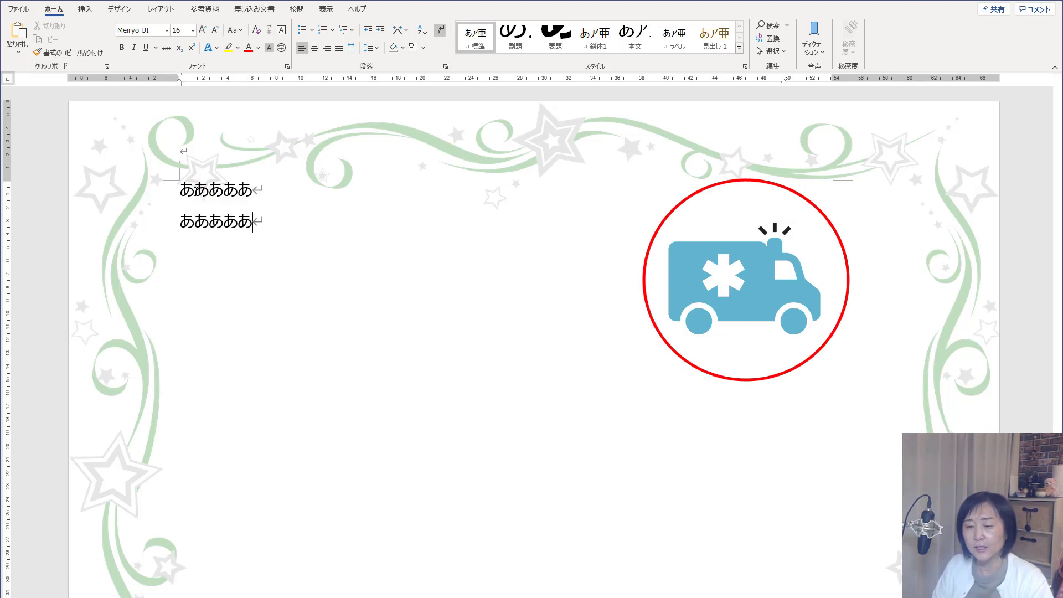
pyautogui.write('ああああああ')
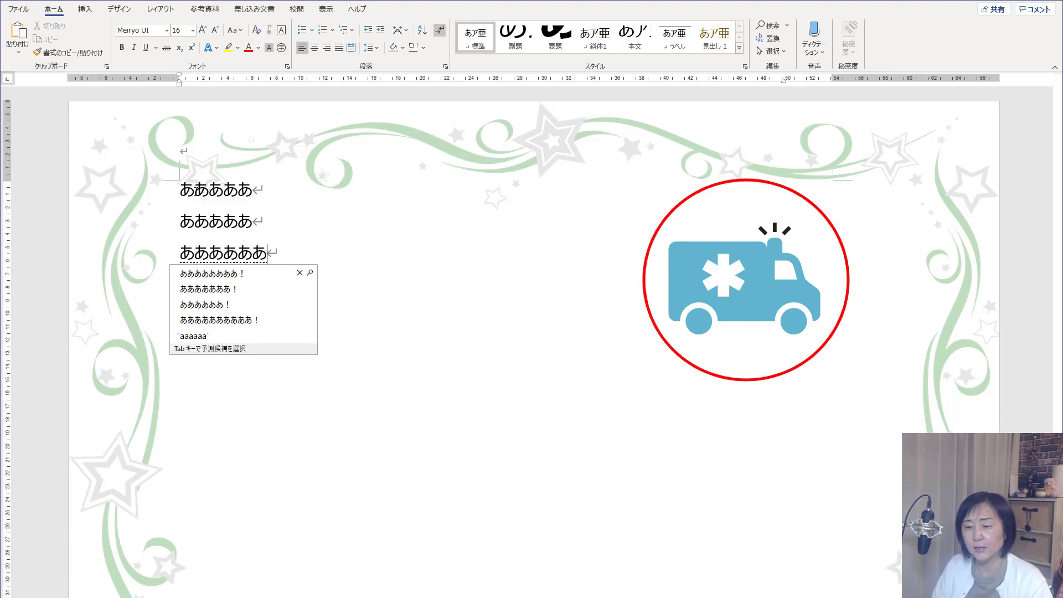
pyautogui.press('Return')
pyautogui.press('Return')
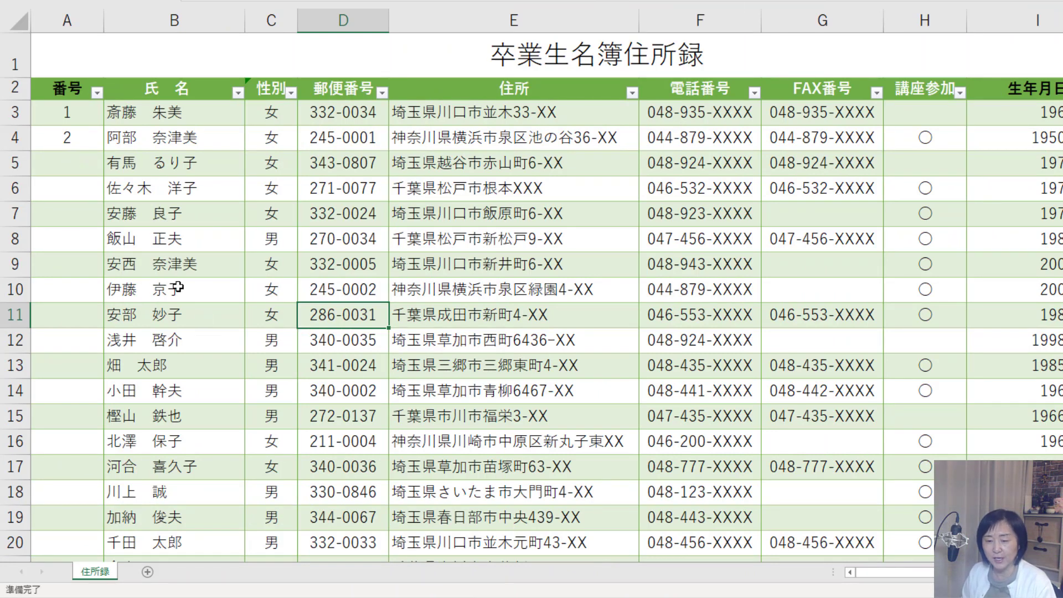
# Auto-fill the 番号 column from 1 and 2 down to 51 on the last row
pyautogui.moveTo(71, 114); pyautogui.dragTo(68, 139)
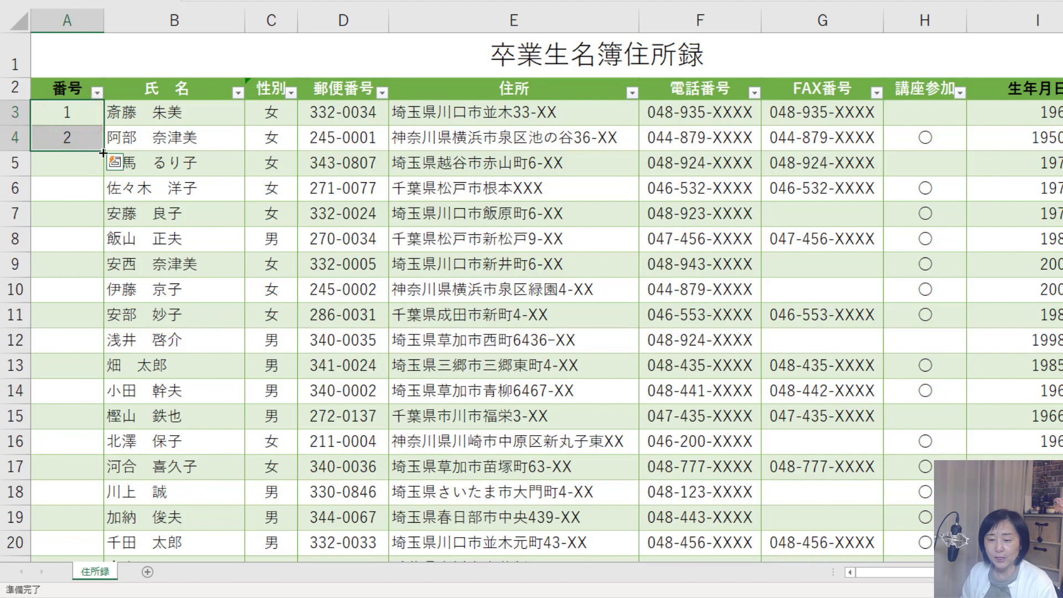
pyautogui.doubleClick(103, 151)
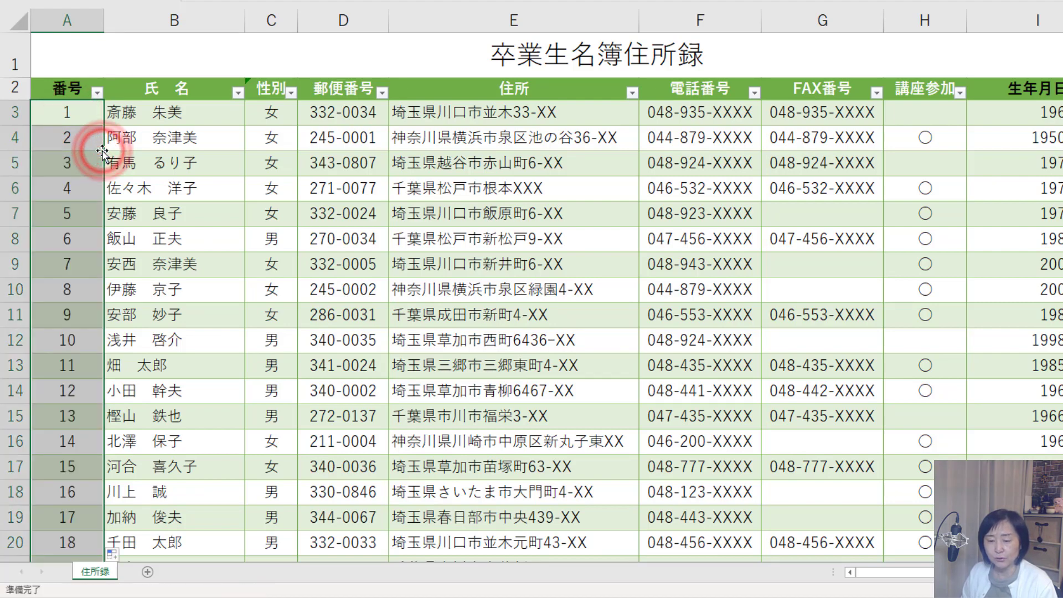
pyautogui.scroll(-3, 236, 351)
pyautogui.scroll(-7, 235, 351)
pyautogui.scroll(-5, 249, 352)
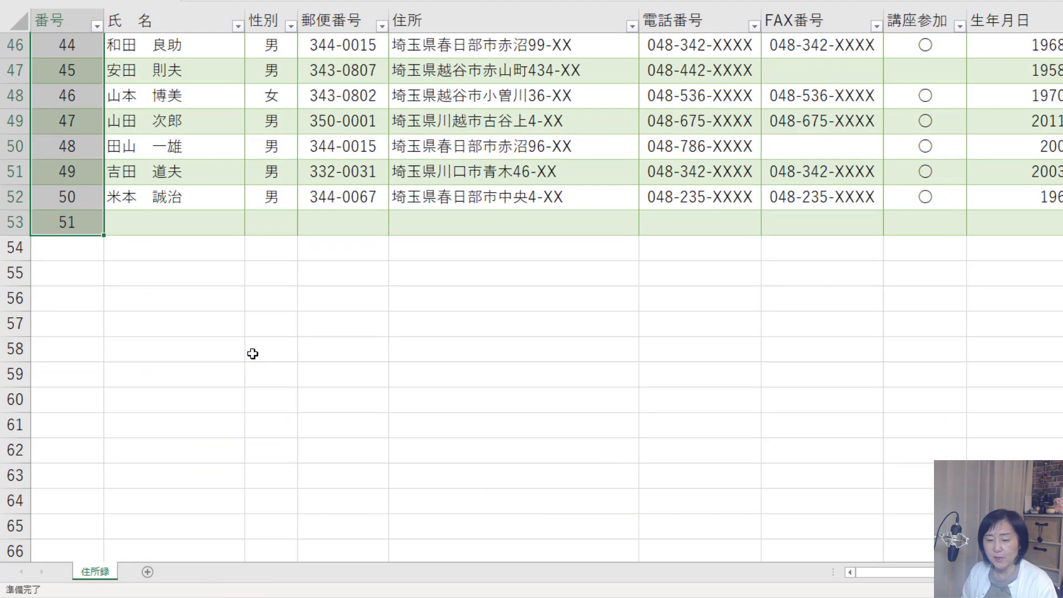
pyautogui.click(329, 432)
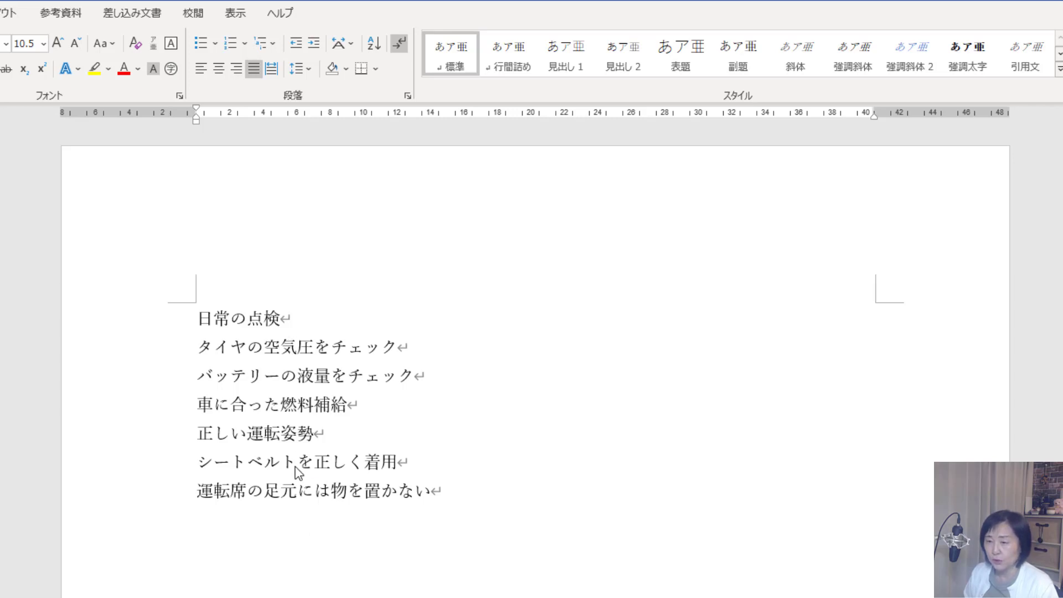
# Bullet the seven lines, then switch them to circled-number numbering
pyautogui.moveTo(155, 324); pyautogui.dragTo(85, 493)
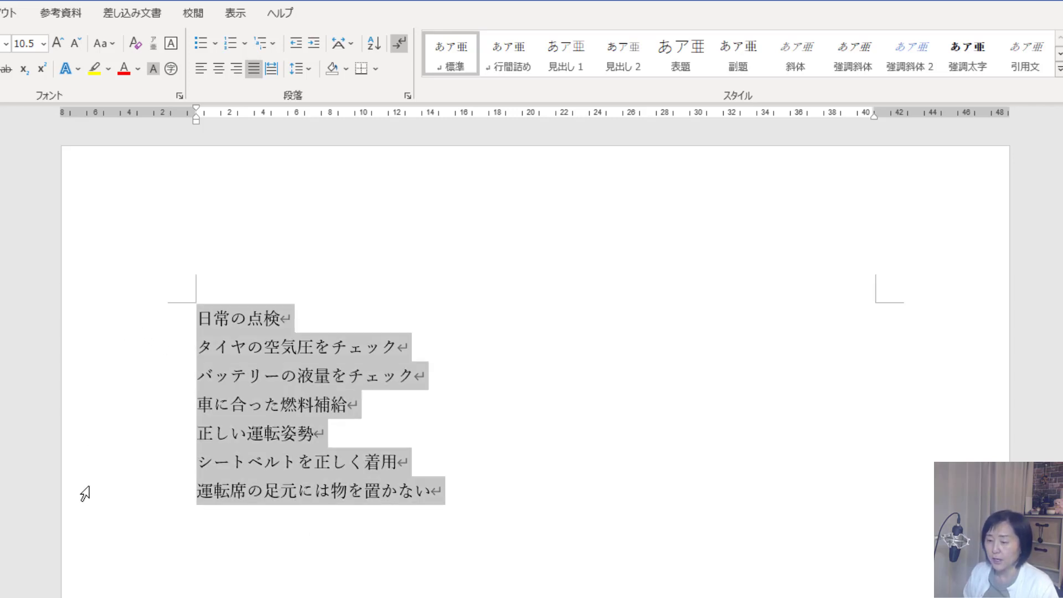
pyautogui.click(201, 47)
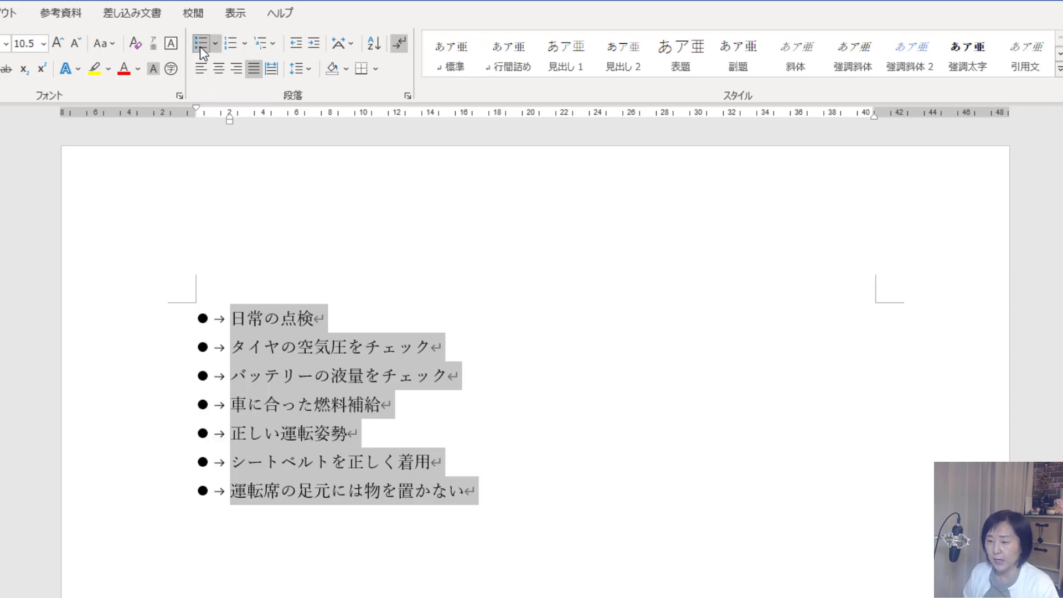
pyautogui.click(200, 46)
pyautogui.click(230, 44)
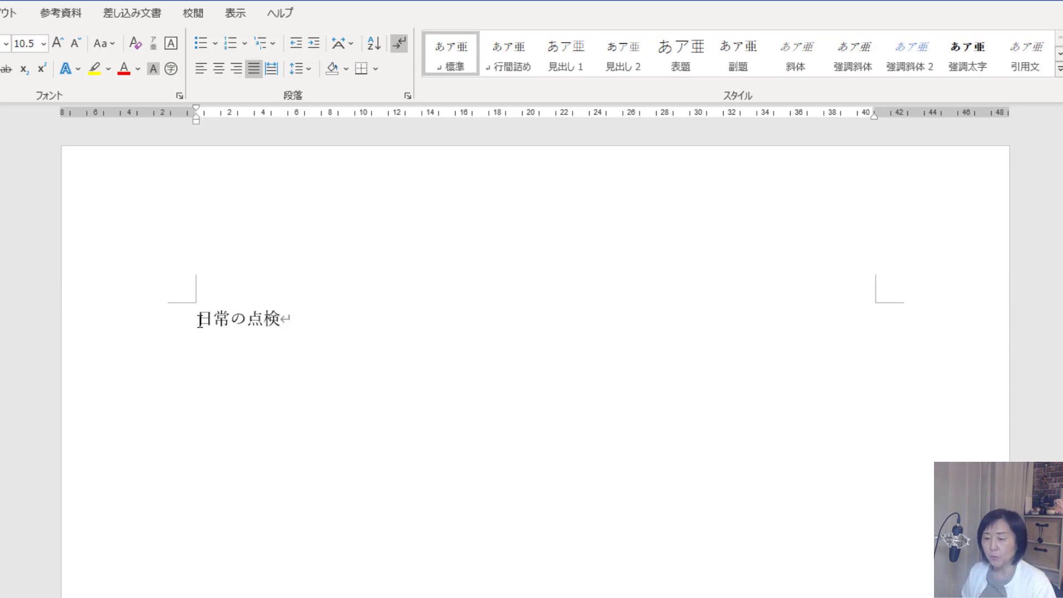
# Number 日常の点検 and test how Enter and Backspace toggle numbering on a new line
pyautogui.moveTo(198, 319); pyautogui.dragTo(284, 323)
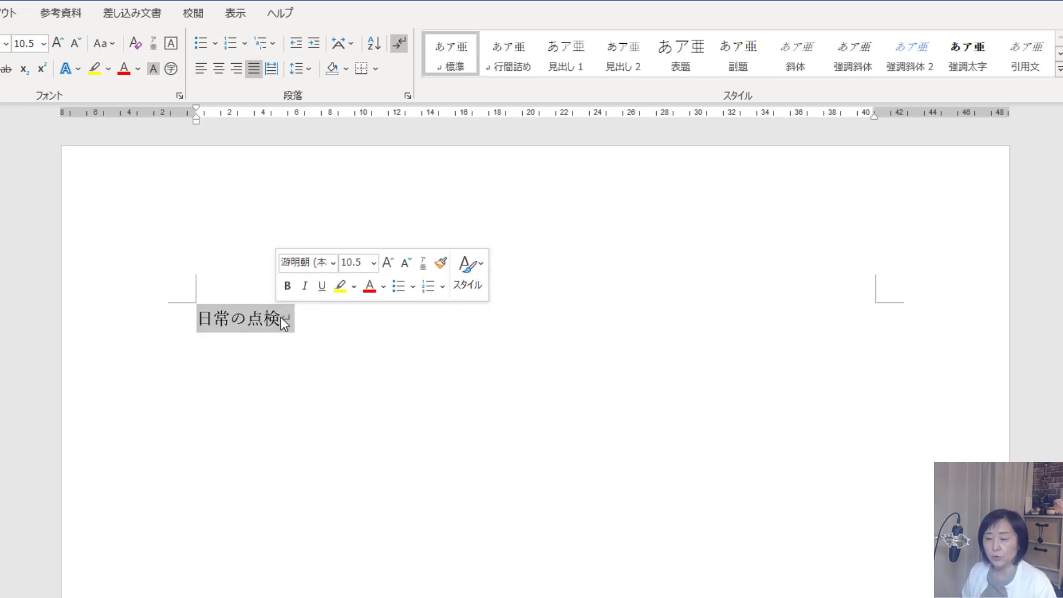
pyautogui.click(284, 323)
pyautogui.click(231, 43)
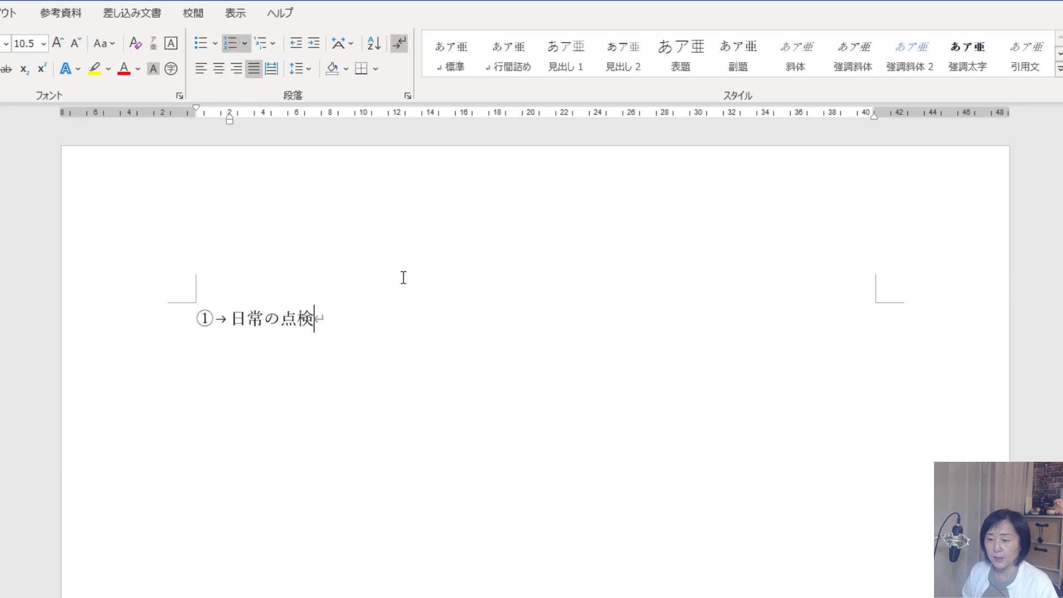
pyautogui.press('Return')
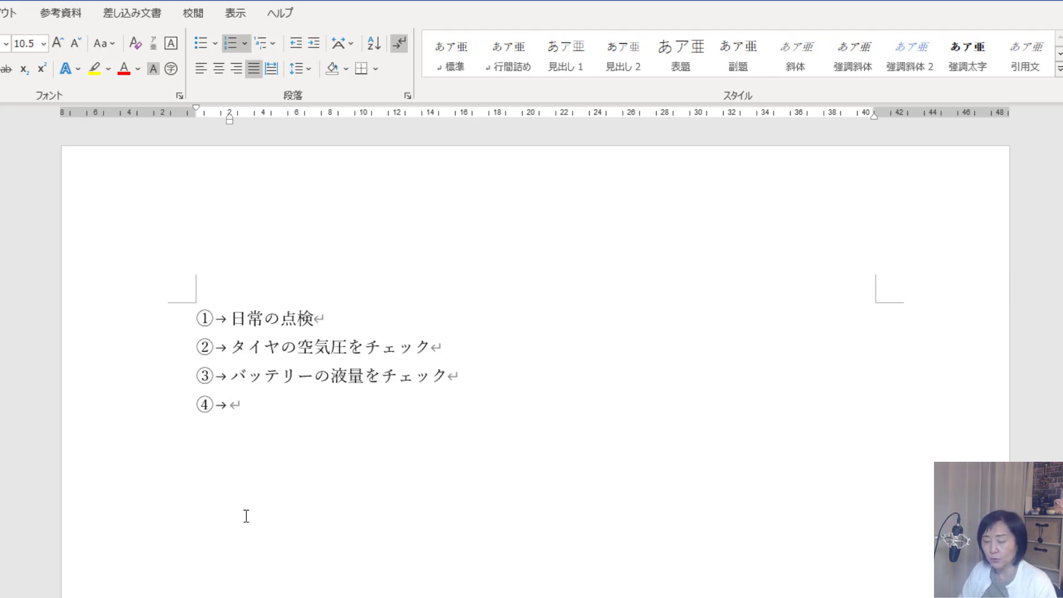
pyautogui.press('Return')
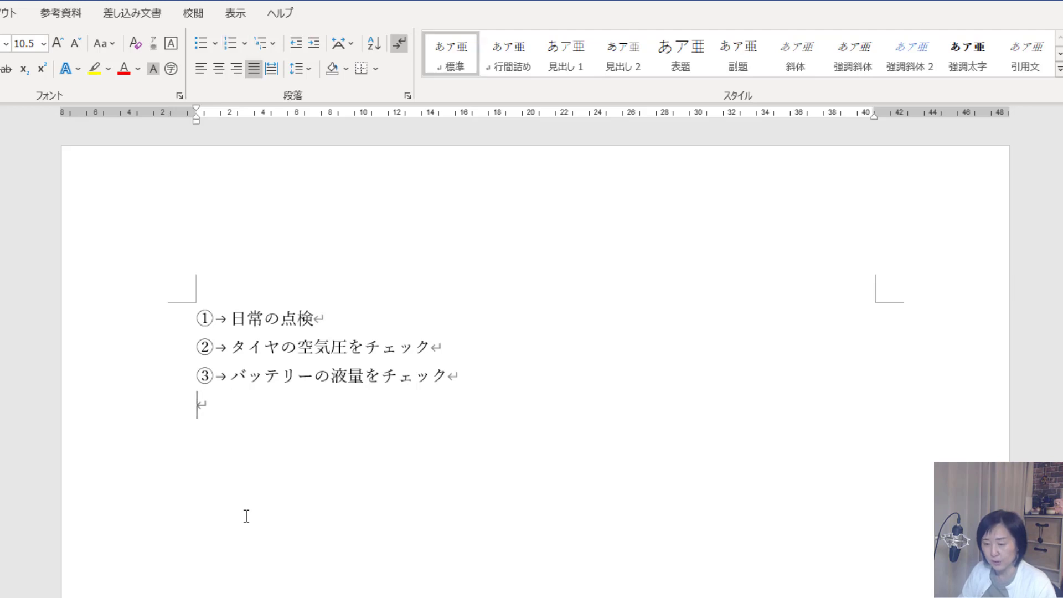
pyautogui.press('BackSpace')
pyautogui.press('Return')
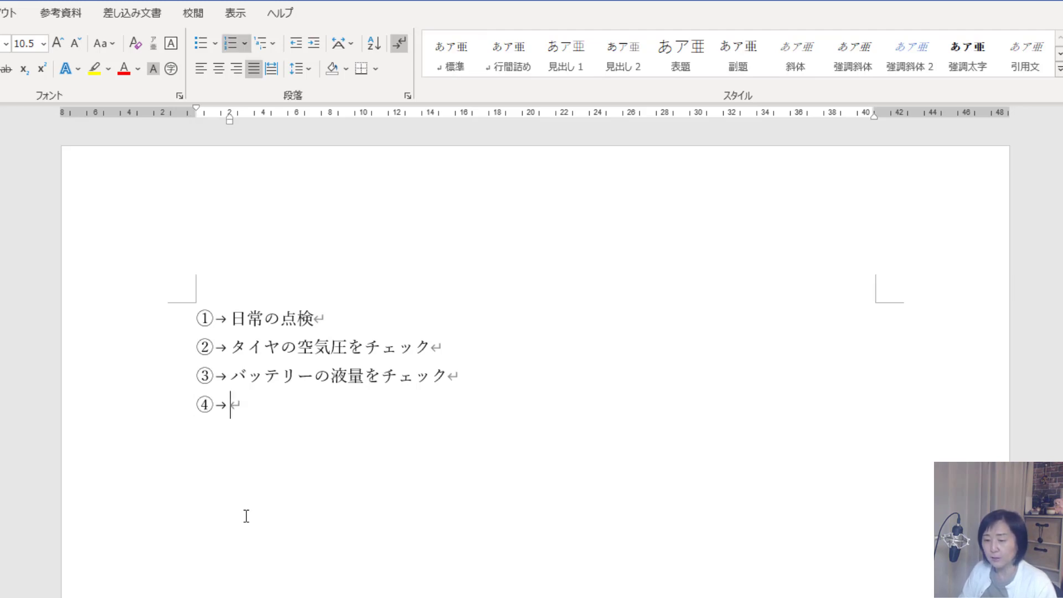
pyautogui.press('BackSpace')
pyautogui.press('BackSpace')
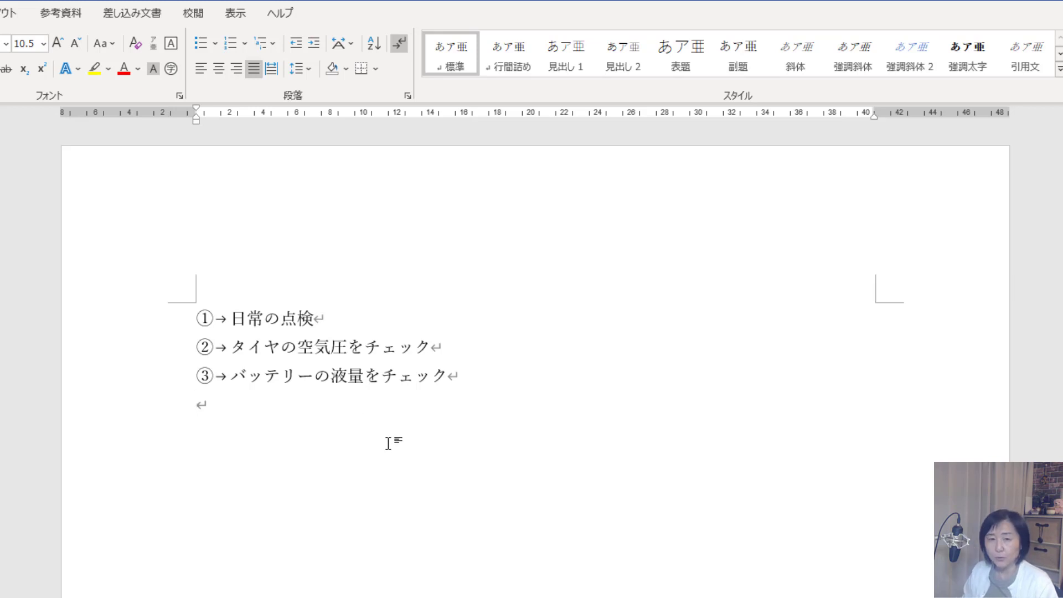
# Move item ③ above 日常の点検, then delete the 日常の点検 line
pyautogui.click(129, 378)
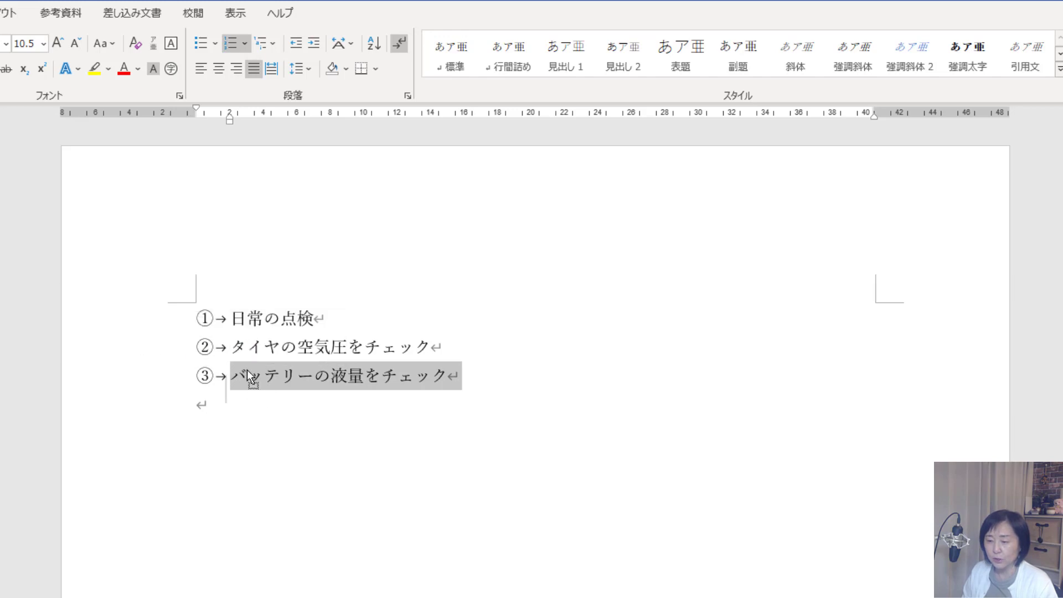
pyautogui.moveTo(249, 380); pyautogui.dragTo(237, 331)
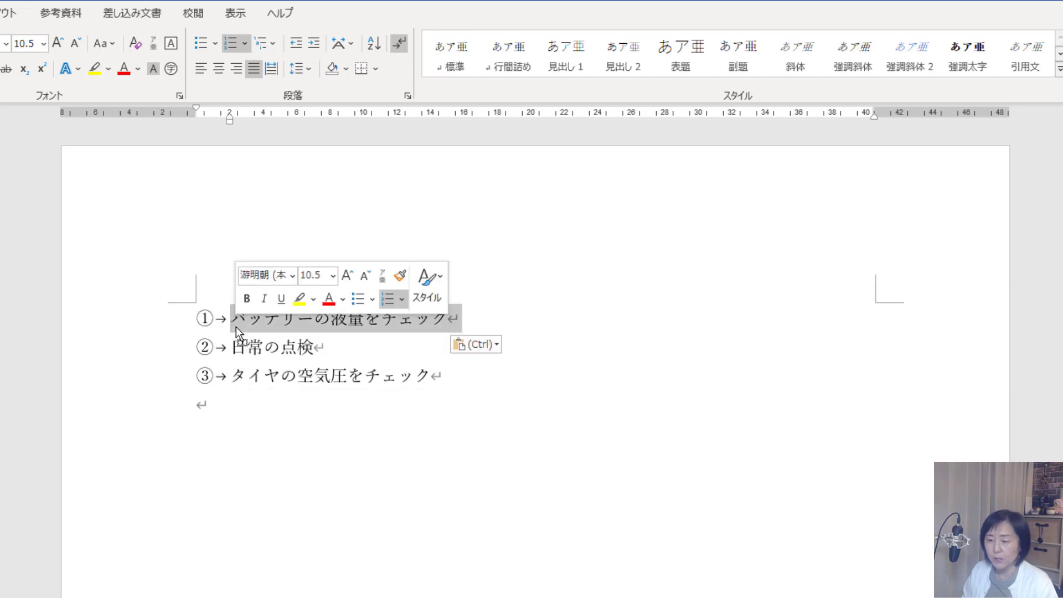
pyautogui.click(292, 417)
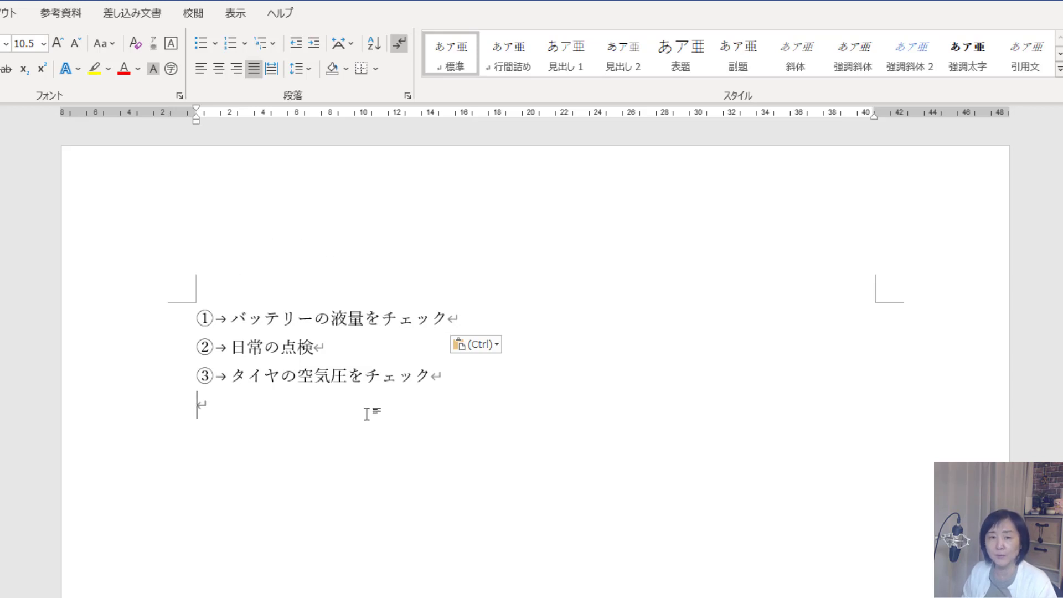
pyautogui.click(131, 355)
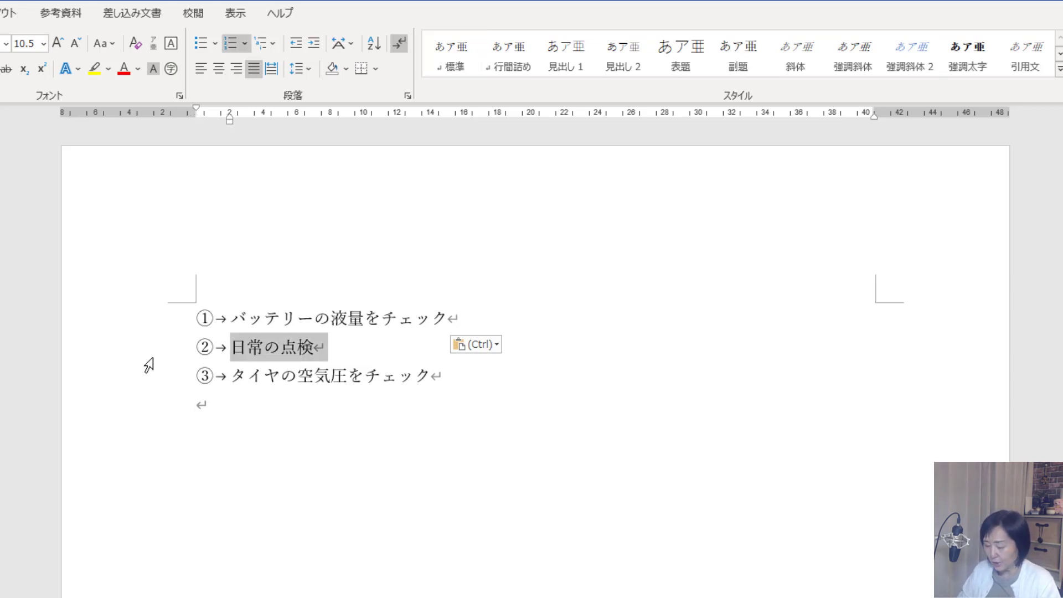
pyautogui.press('Delete')
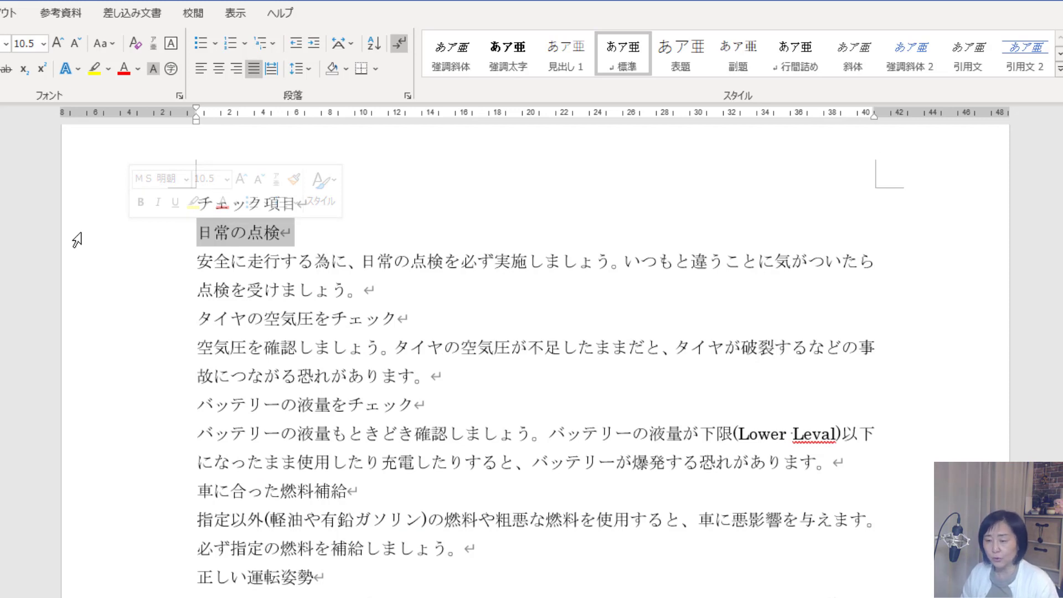
# Number the headings タイヤの空気圧をチェック, バッテリーの液量をチェック and 正しい運転姿勢 together
pyautogui.keyDown('ctrl'); pyautogui.click(112, 319); pyautogui.keyUp('ctrl')
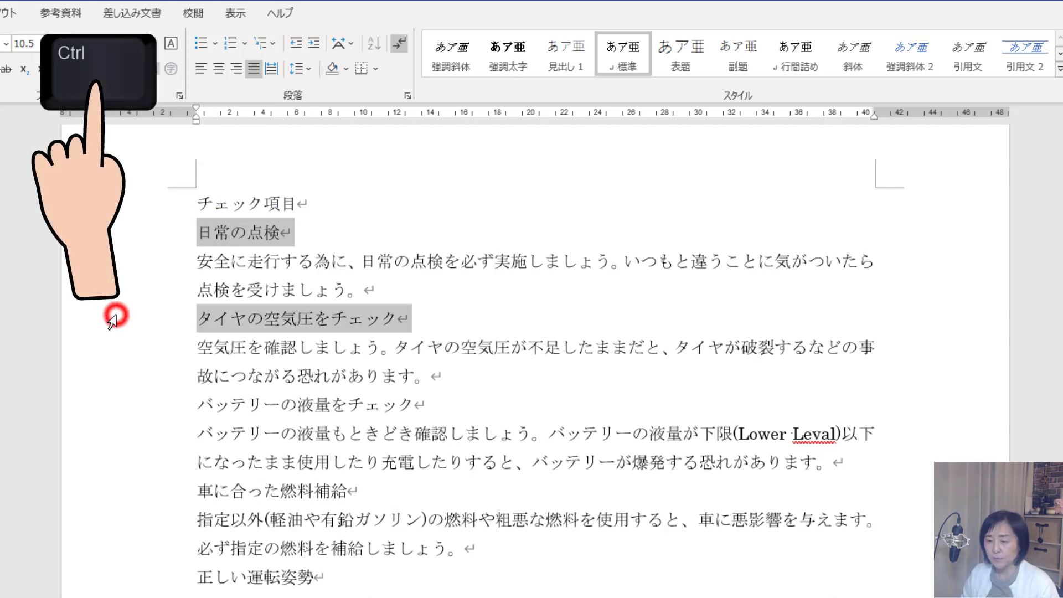
pyautogui.keyDown('ctrl'); pyautogui.click(126, 410); pyautogui.keyUp('ctrl')
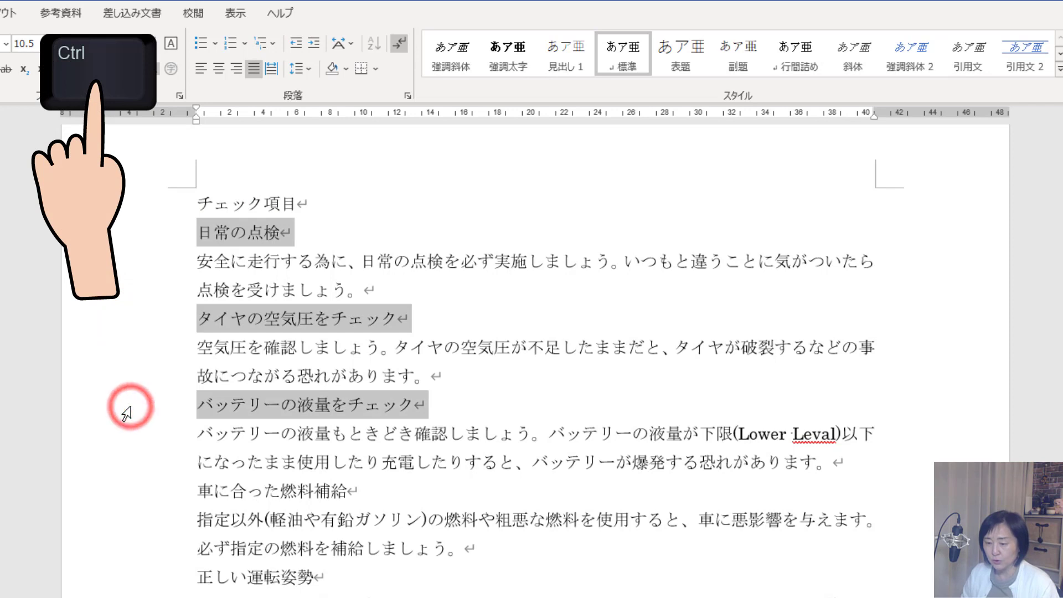
pyautogui.keyDown('ctrl'); pyautogui.click(112, 502); pyautogui.keyUp('ctrl')
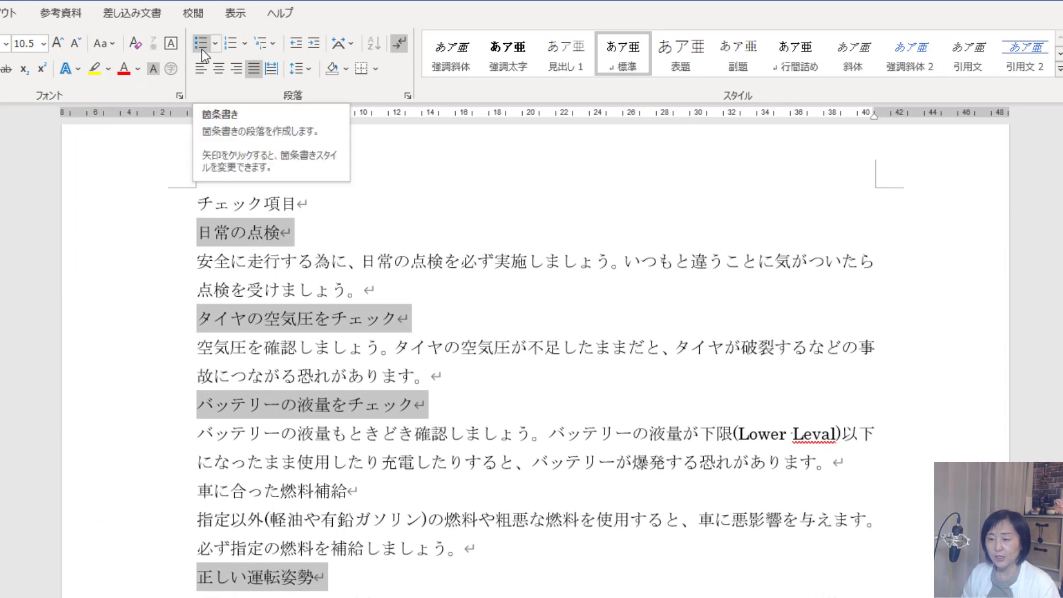
pyautogui.click(230, 53)
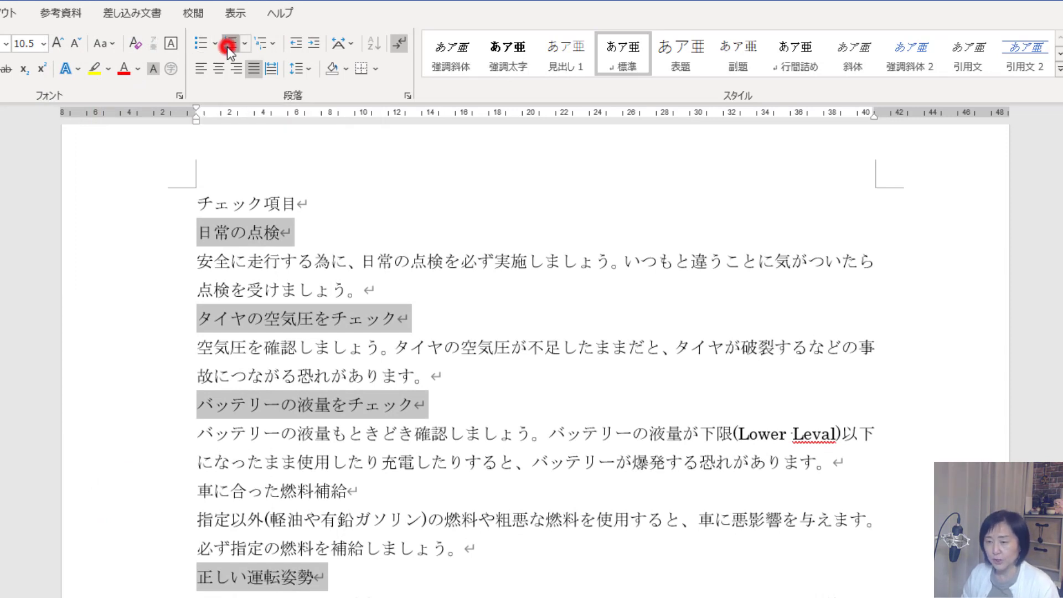
# Number the heading 車に合った燃料補給 as item 4
pyautogui.scroll(-2, 414, 492)
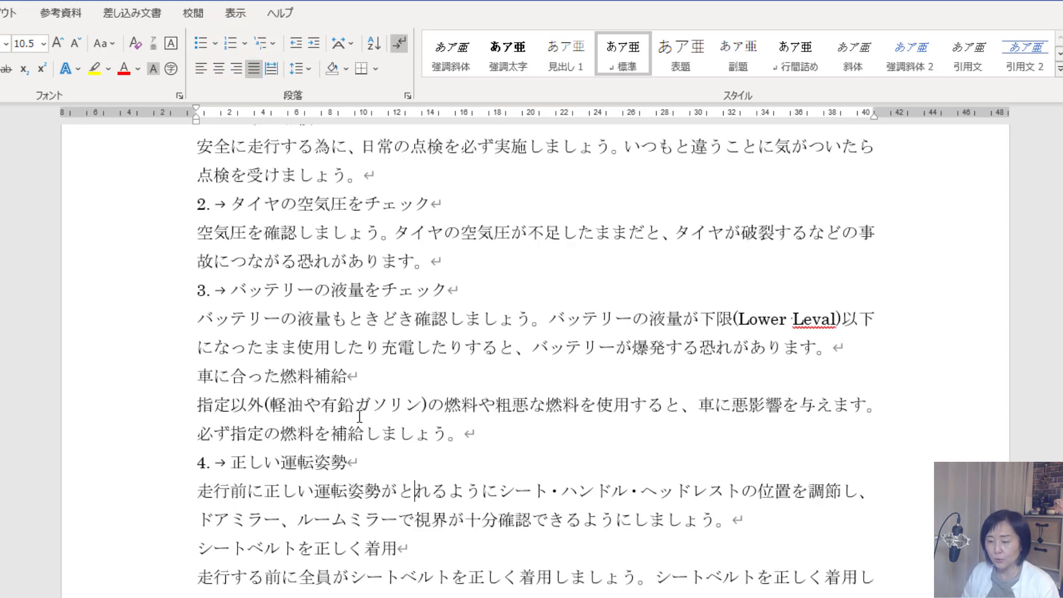
pyautogui.click(103, 378)
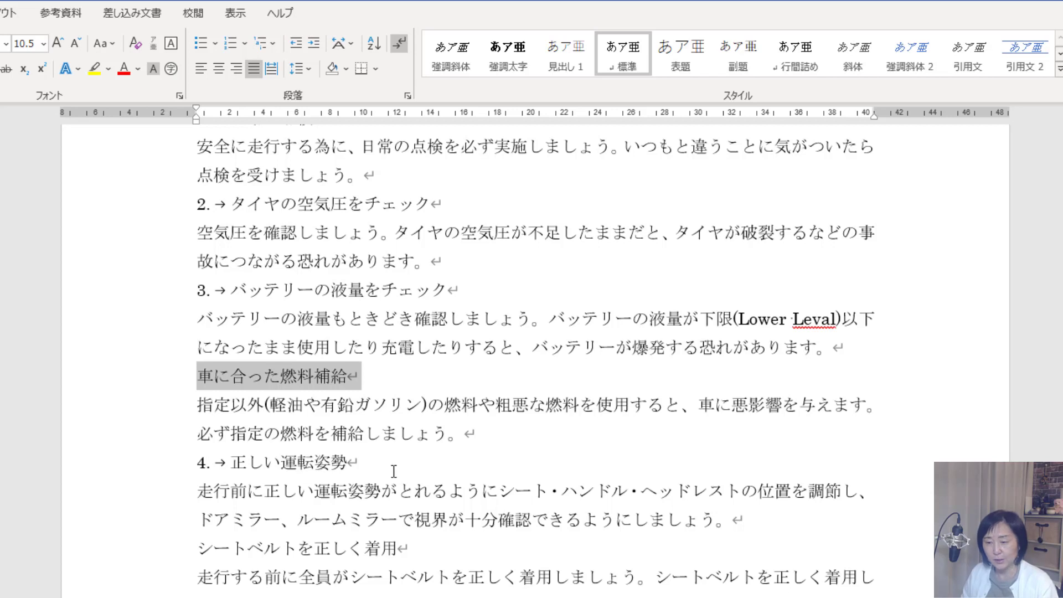
pyautogui.click(230, 45)
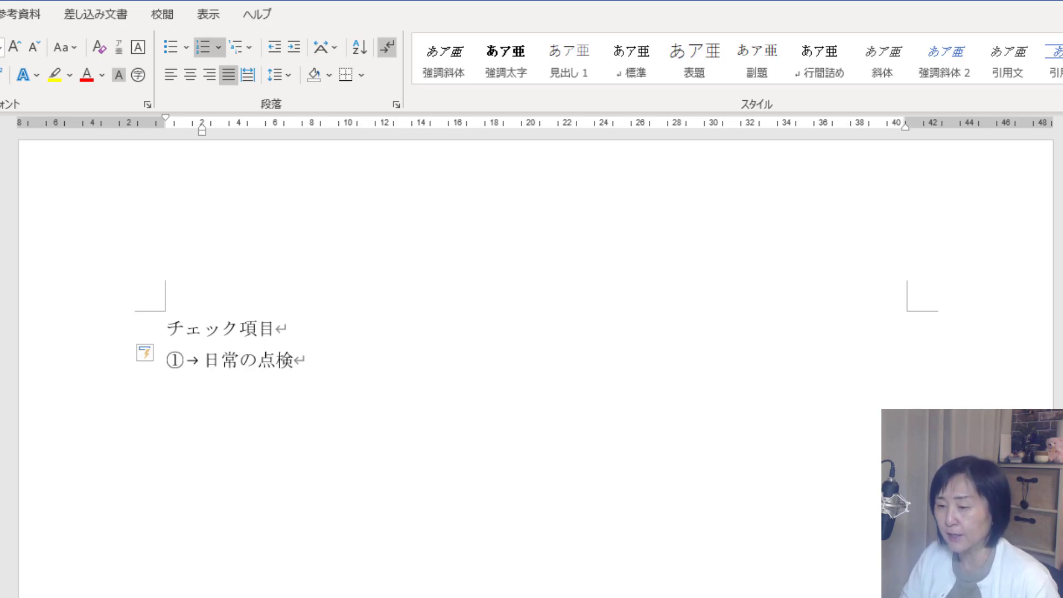
# Paste the explanation on a soft line break under ① 日常の点検, then start item ②
pyautogui.hotkey('shift', 'Return')
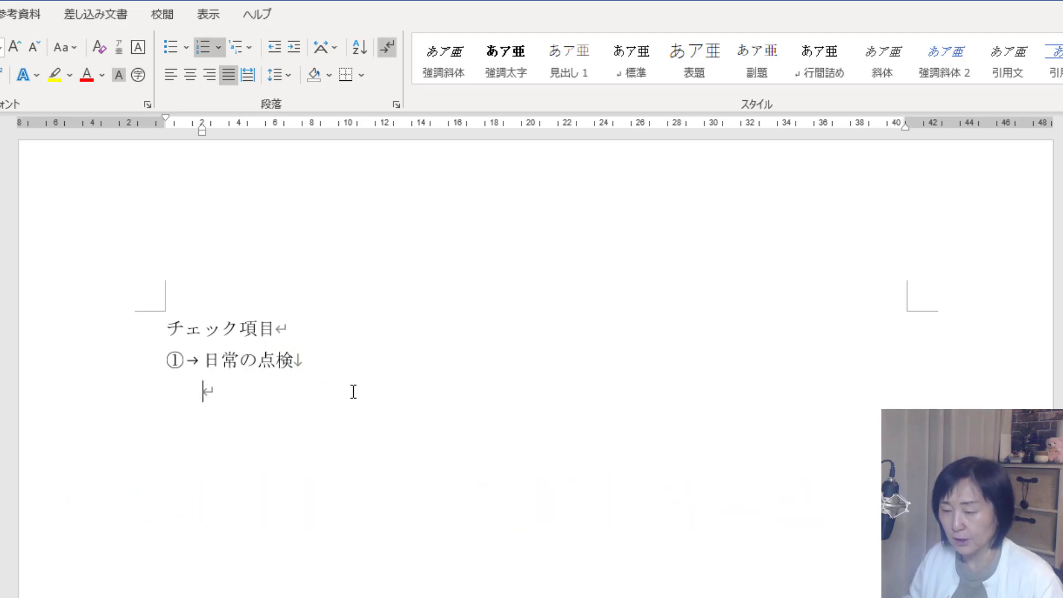
pyautogui.write('安全に走行する為に、日常の点検を必ず実施しましょう。いつもと違うことに気がついたら点検を受けましょう。')
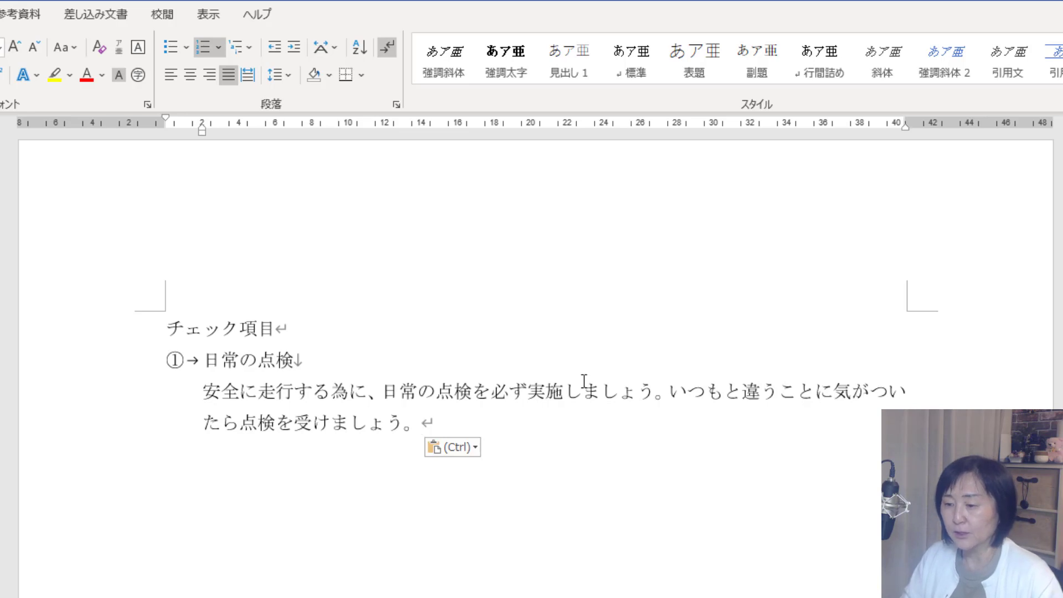
pyautogui.press('Return')
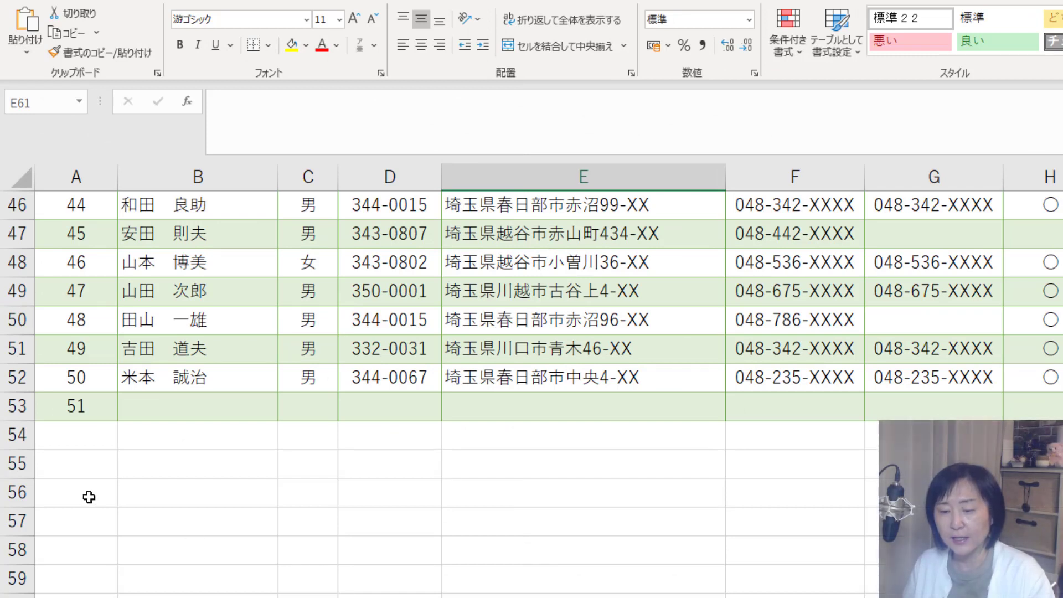
# Add a bottom border across the cells of row 56
pyautogui.moveTo(84, 493); pyautogui.dragTo(969, 492)
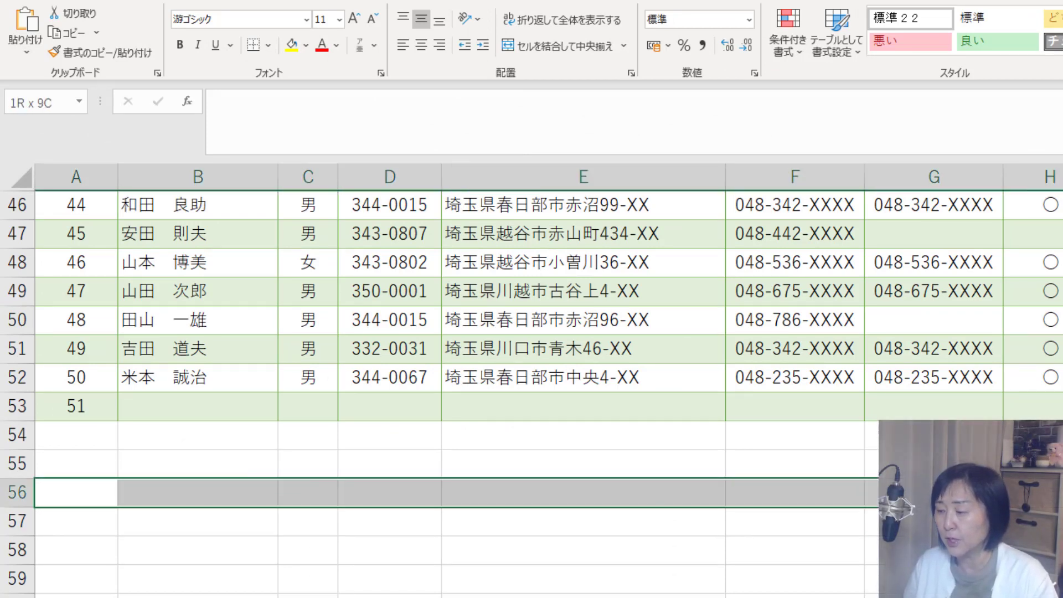
pyautogui.click(261, 47)
pyautogui.click(406, 365)
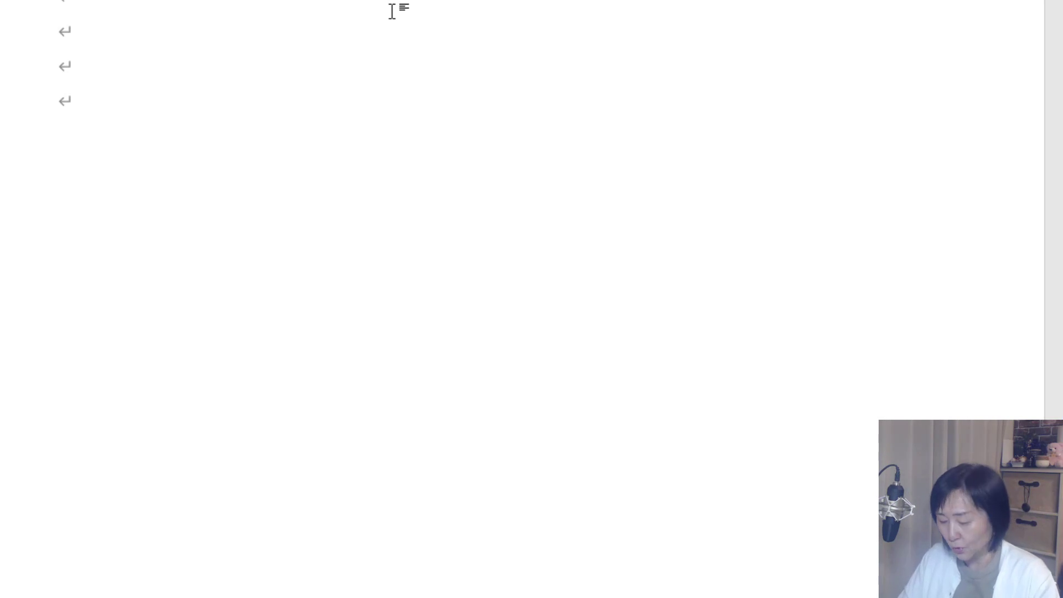
# Turn typed --- into a full-width line and view its AutoFormat settings
pyautogui.write('---')
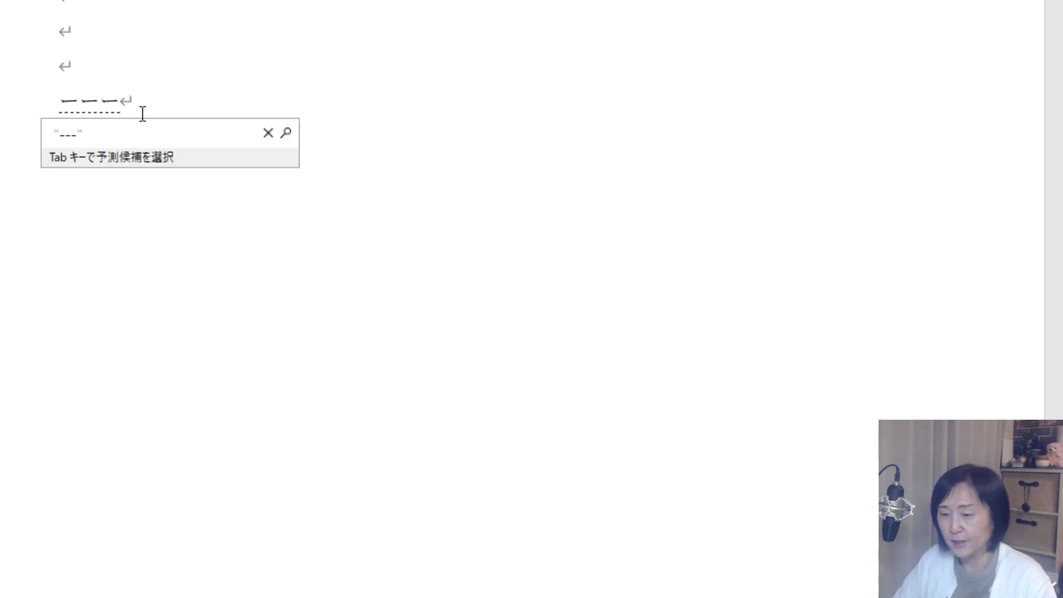
pyautogui.press('Return')
pyautogui.press('Return')
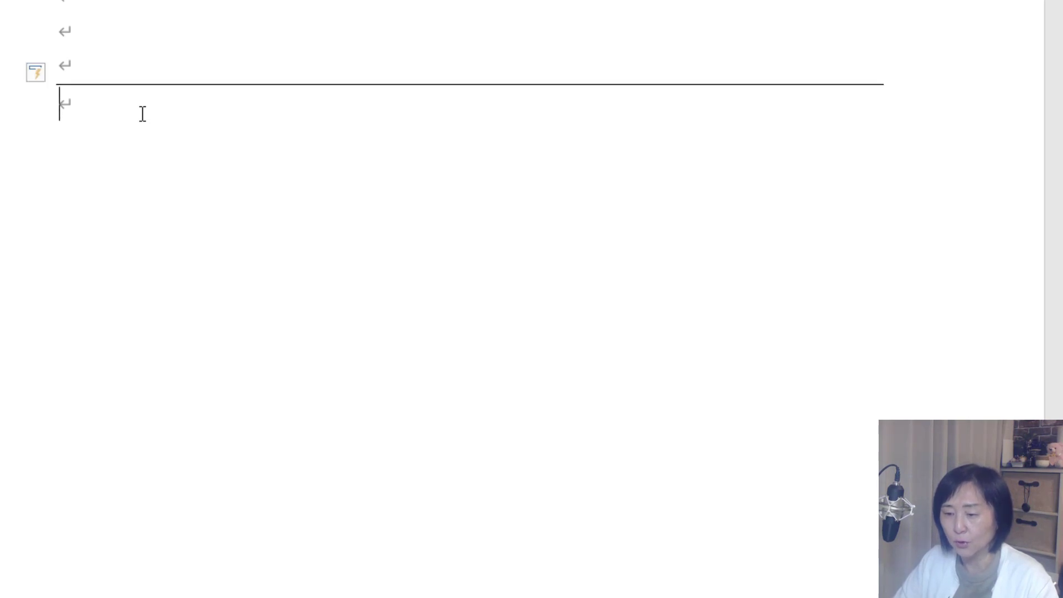
pyautogui.press('Return')
pyautogui.press('Return')
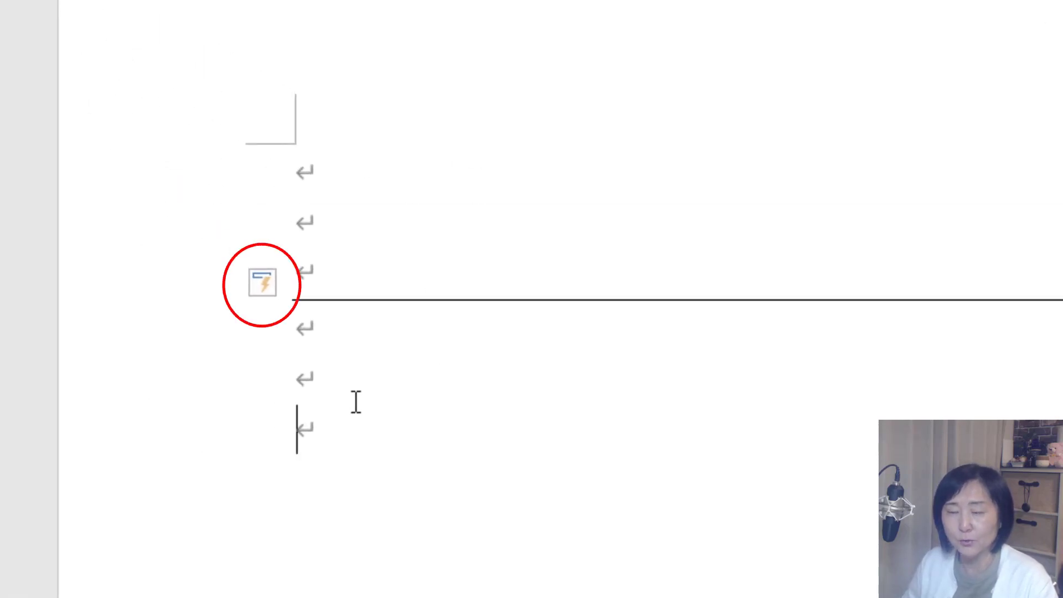
pyautogui.moveTo(36, 72)
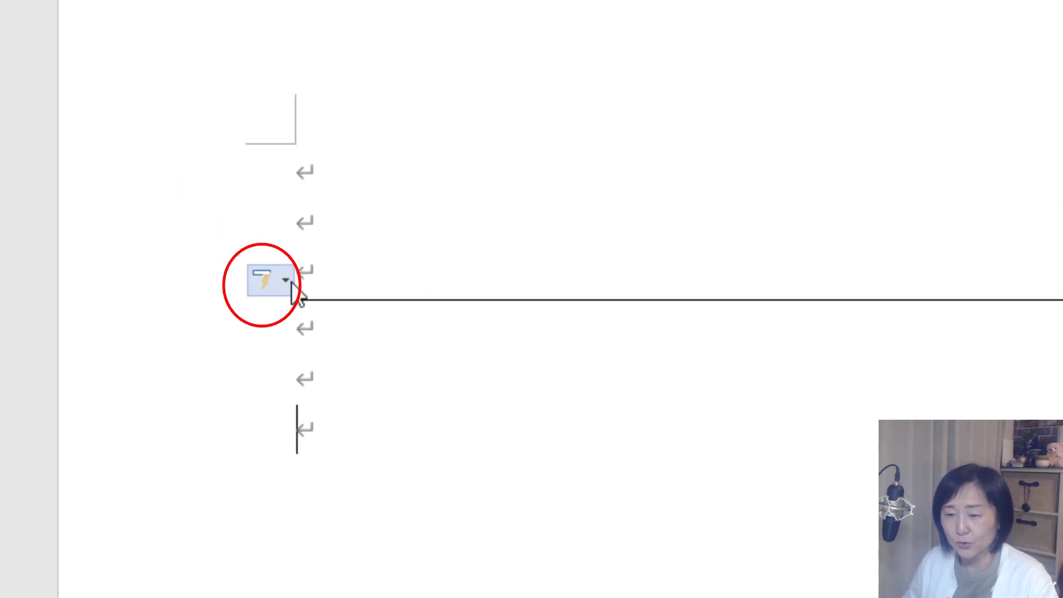
pyautogui.click(275, 283)
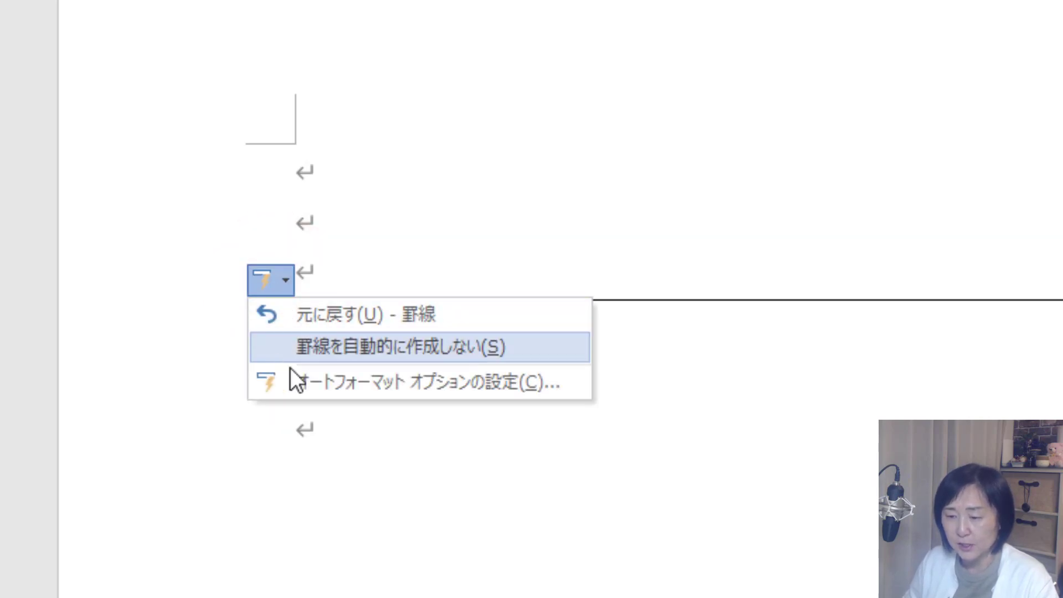
pyautogui.click(549, 375)
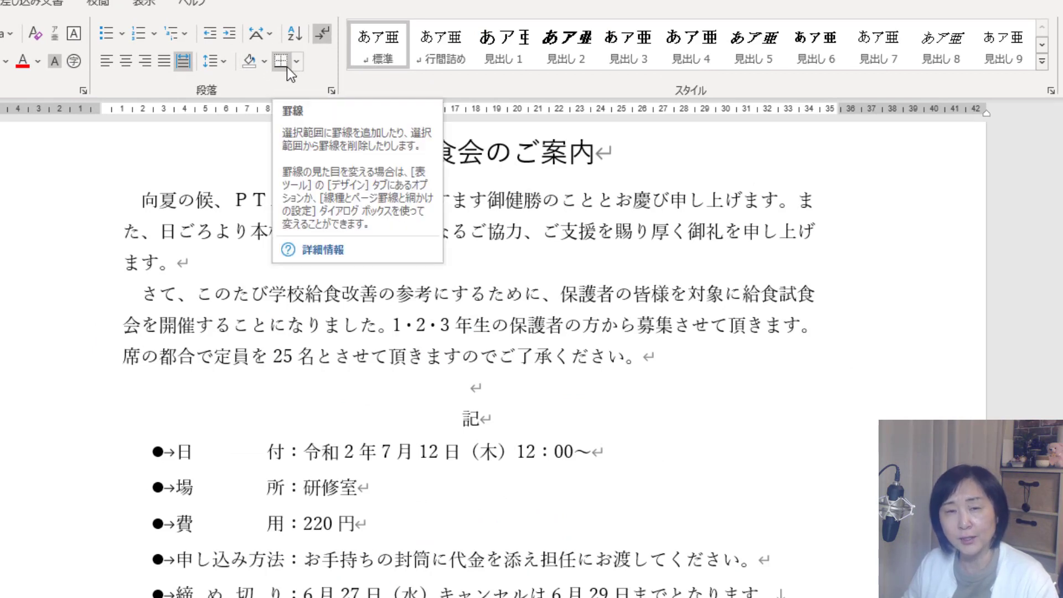
# Add a bottom border to the empty paragraph above 記
pyautogui.click(477, 387)
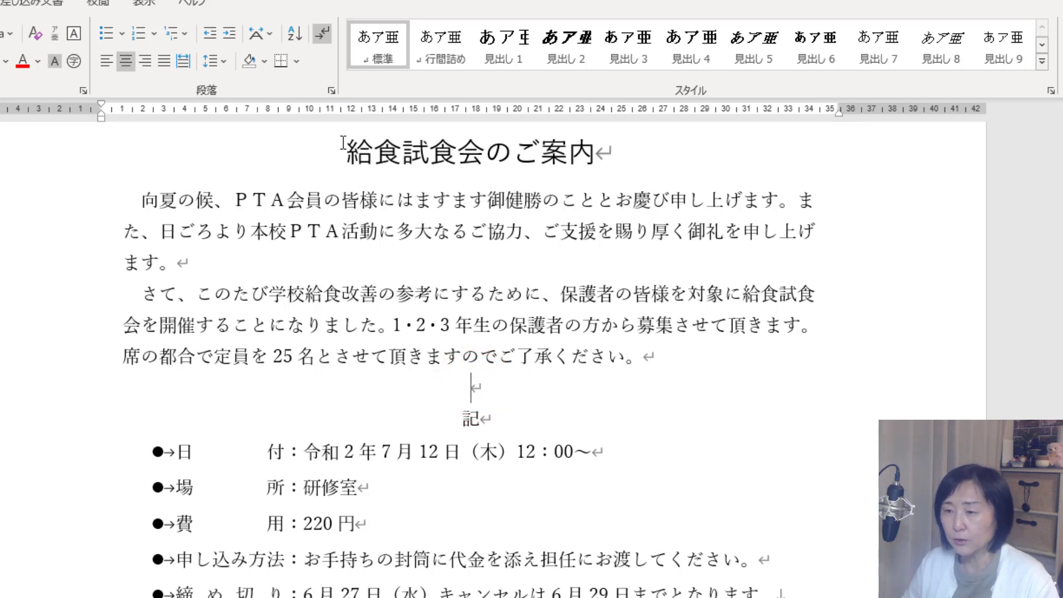
pyautogui.click(282, 62)
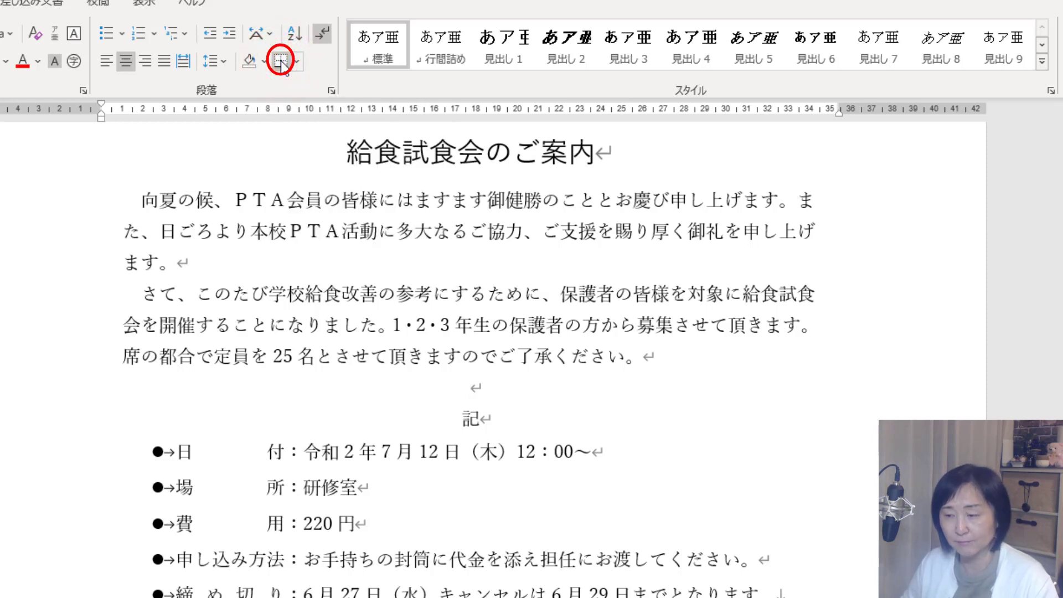
pyautogui.moveTo(476, 388); pyautogui.dragTo(541, 386)
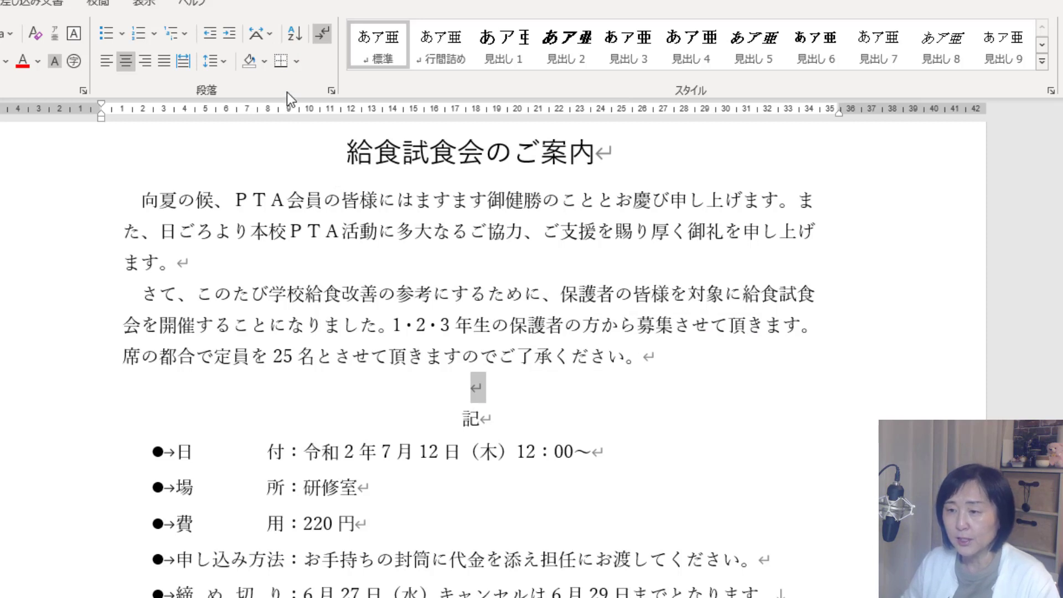
pyautogui.click(281, 62)
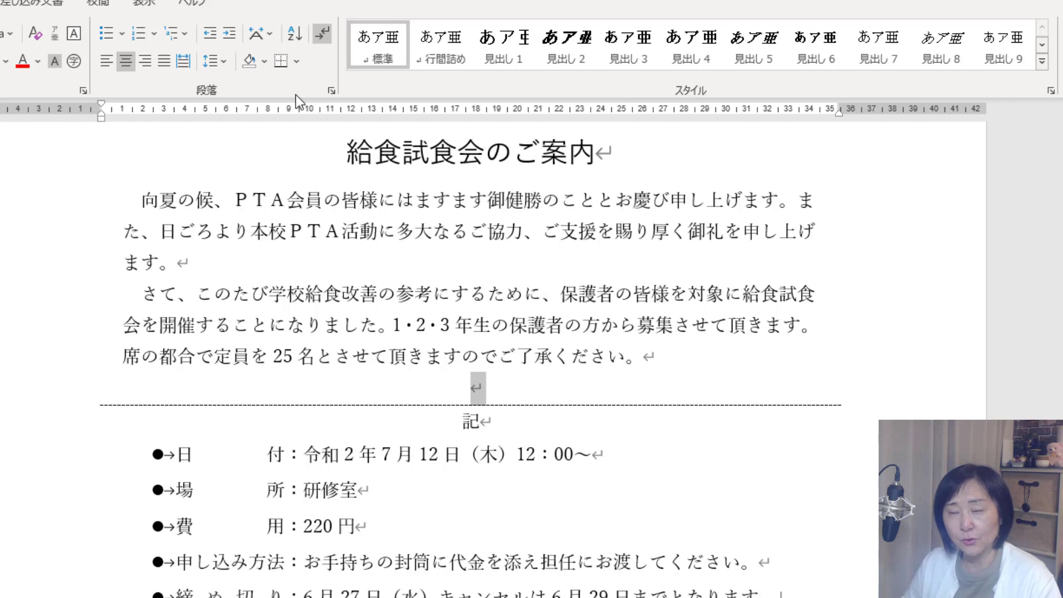
pyautogui.click(297, 62)
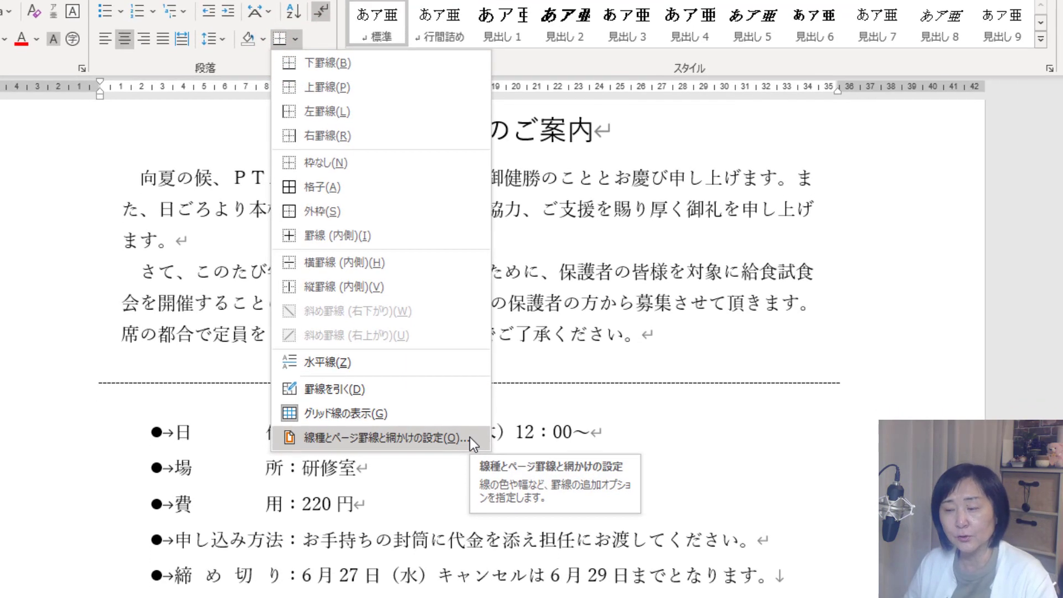
pyautogui.click(471, 459)
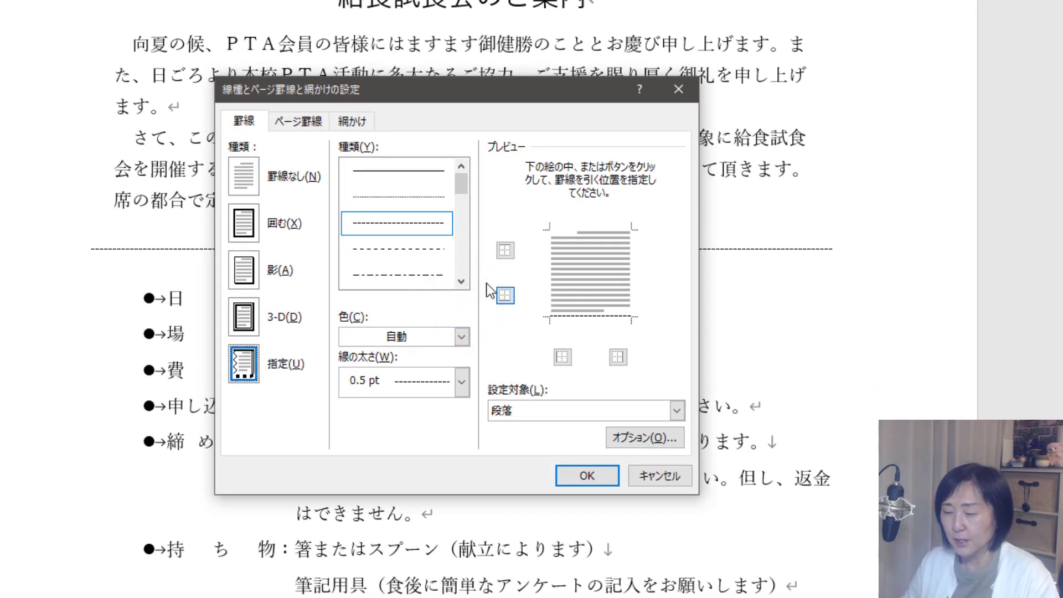
pyautogui.click(469, 339)
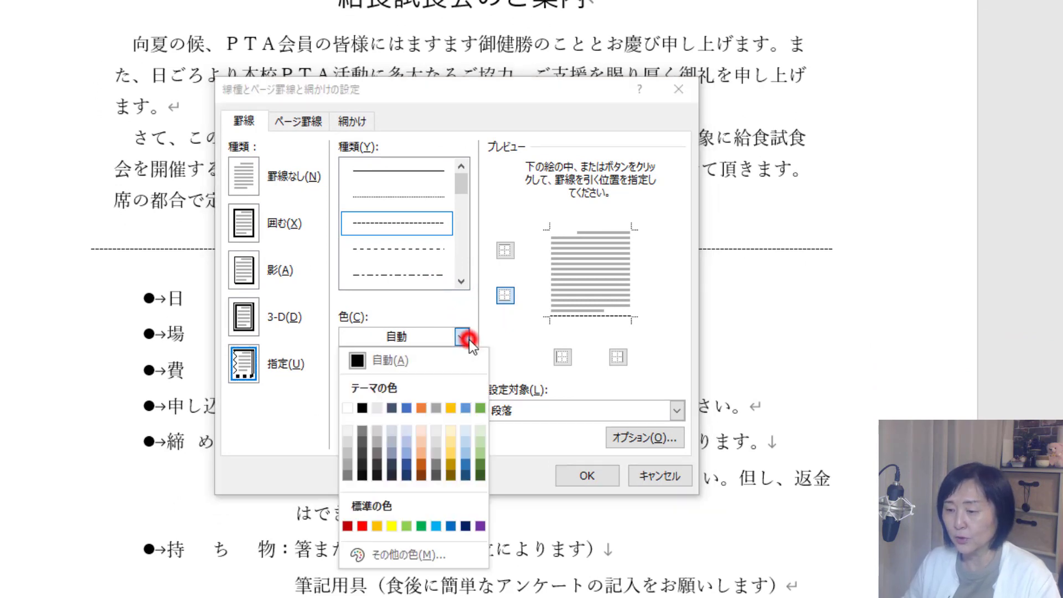
pyautogui.click(470, 339)
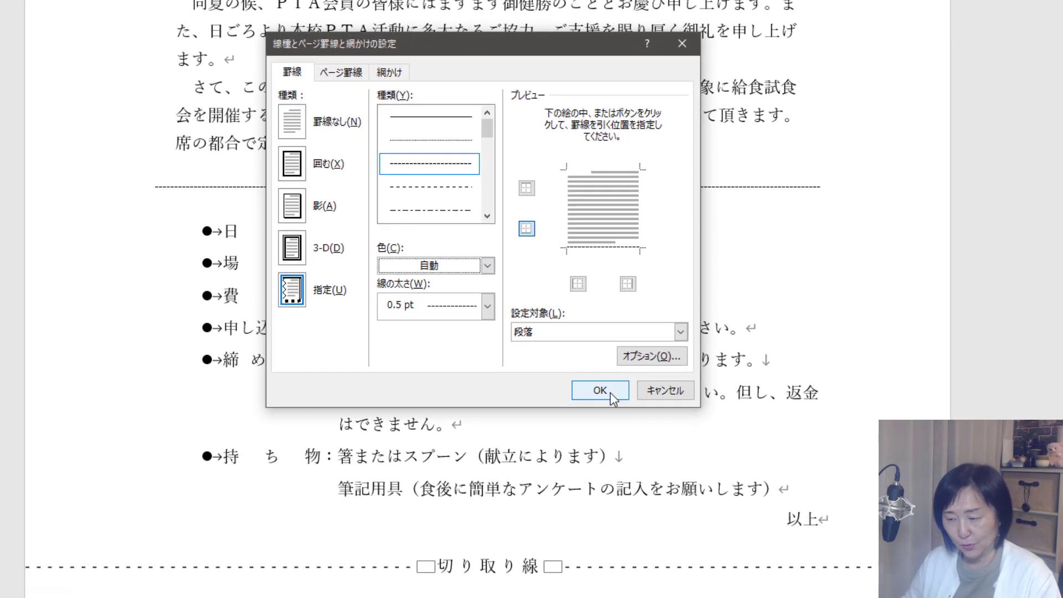
pyautogui.click(599, 477)
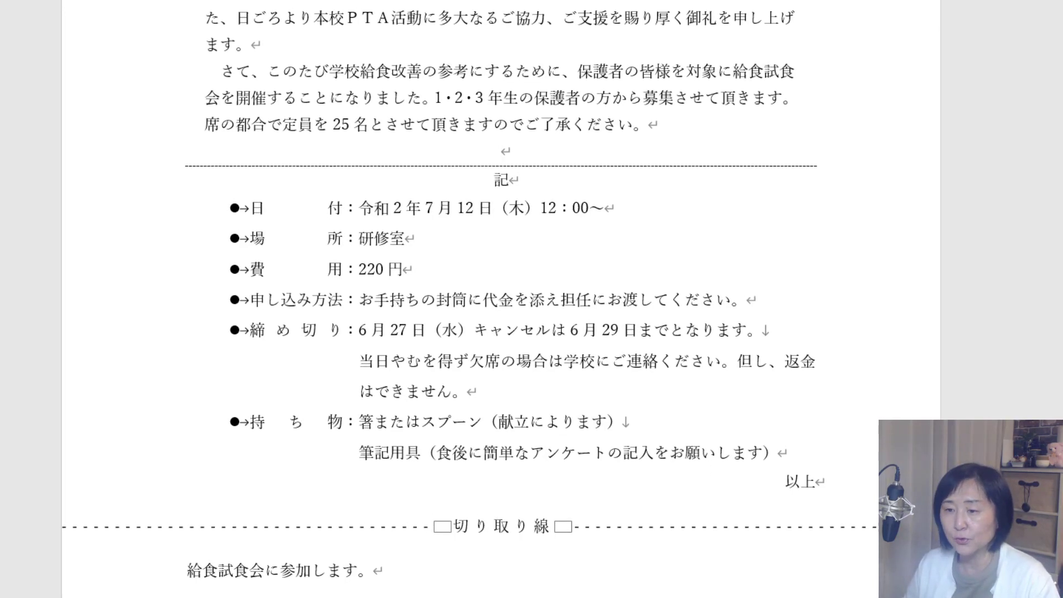
# Adjust the border line's length by changing its left and right indents
pyautogui.moveTo(188, 46); pyautogui.dragTo(49, 56)
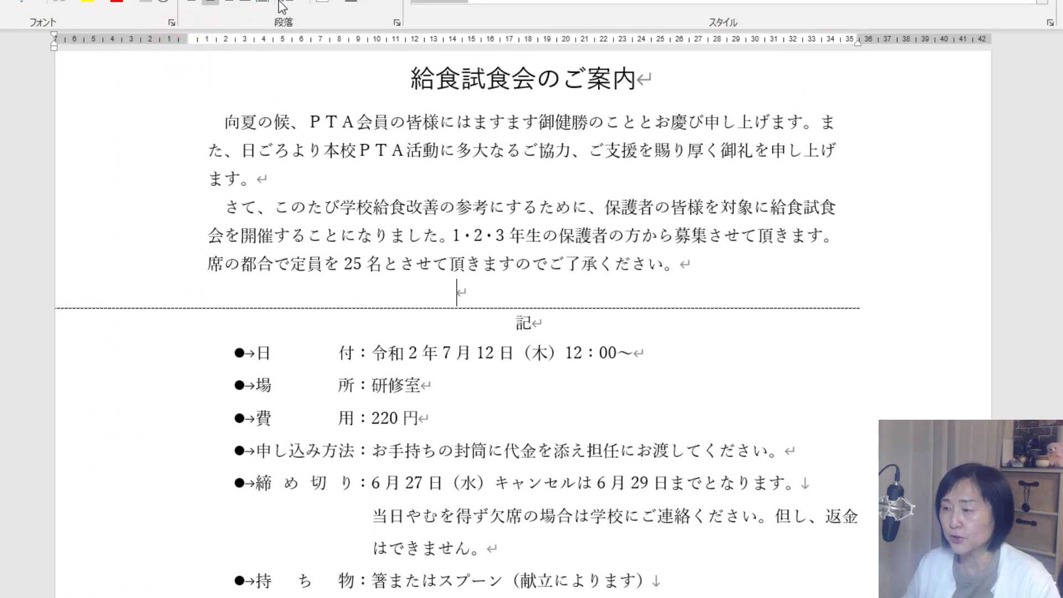
pyautogui.moveTo(856, 44); pyautogui.dragTo(991, 42)
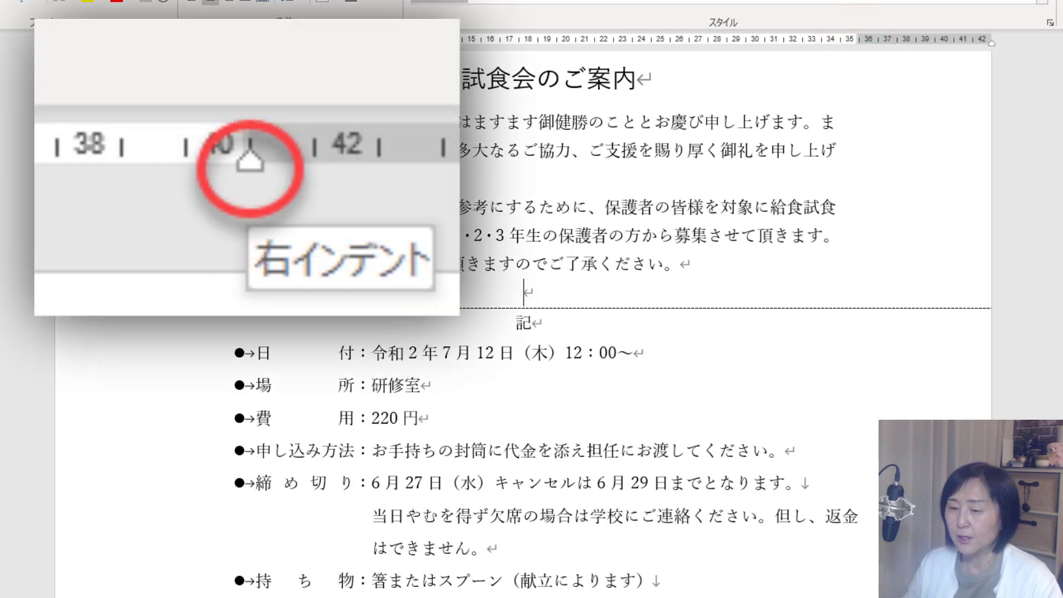
pyautogui.click(536, 79)
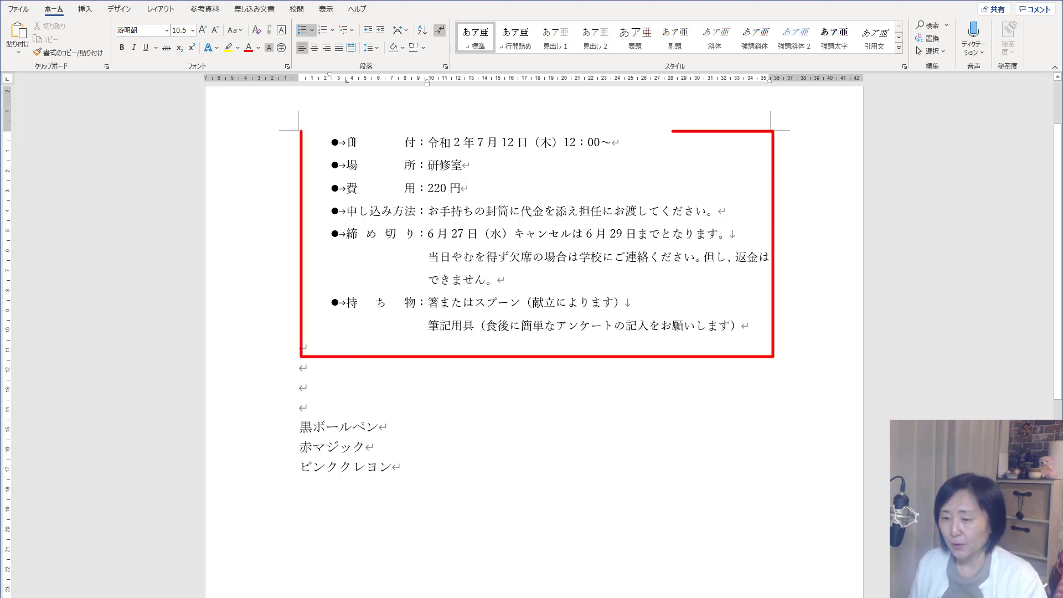
# Clear the 費用 label's even spacing, then distribute it across a 6-character width
pyautogui.moveTo(238, 144); pyautogui.dragTo(231, 322)
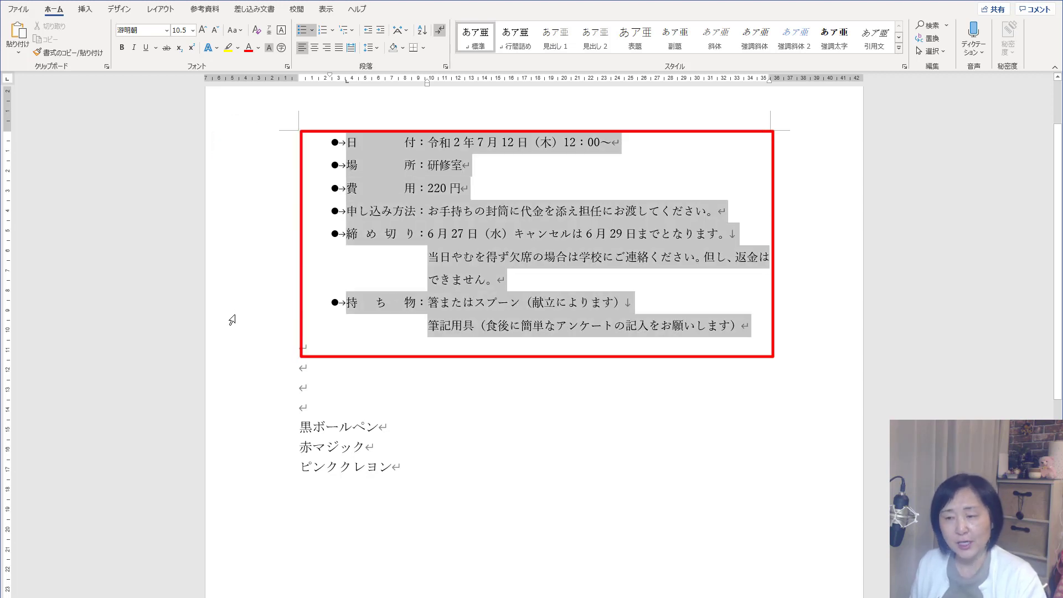
pyautogui.click(416, 224)
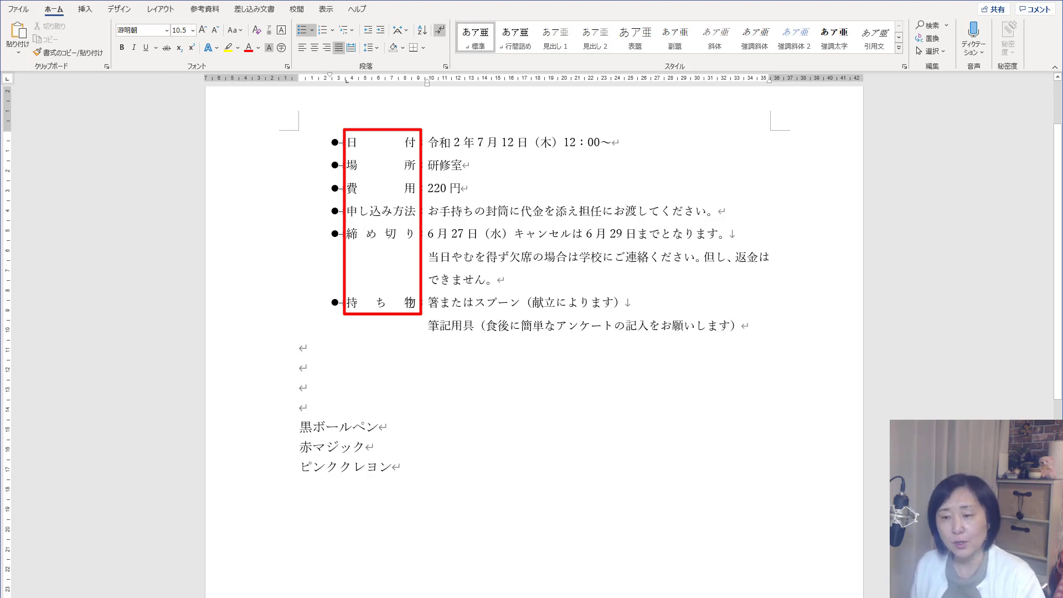
pyautogui.moveTo(347, 188); pyautogui.dragTo(415, 188)
pyautogui.click(350, 47)
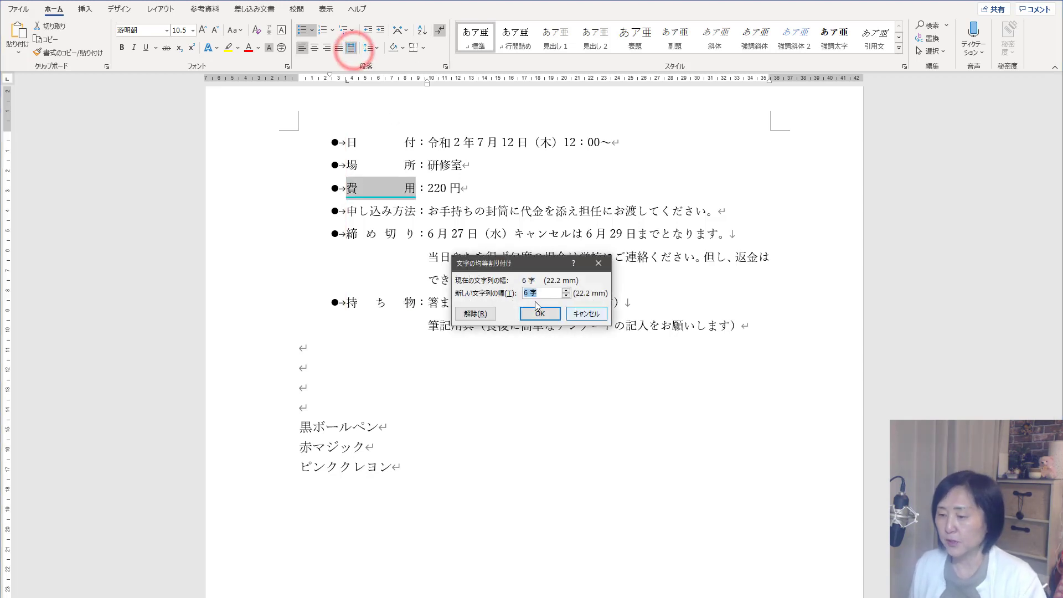
pyautogui.click(480, 315)
pyautogui.click(459, 193)
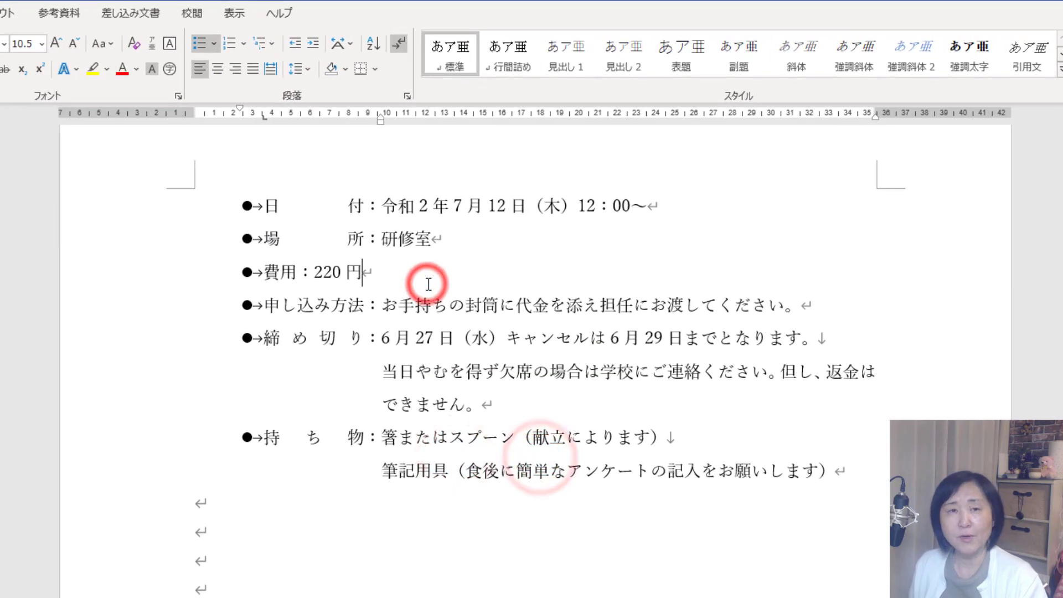
pyautogui.moveTo(264, 273); pyautogui.dragTo(297, 273)
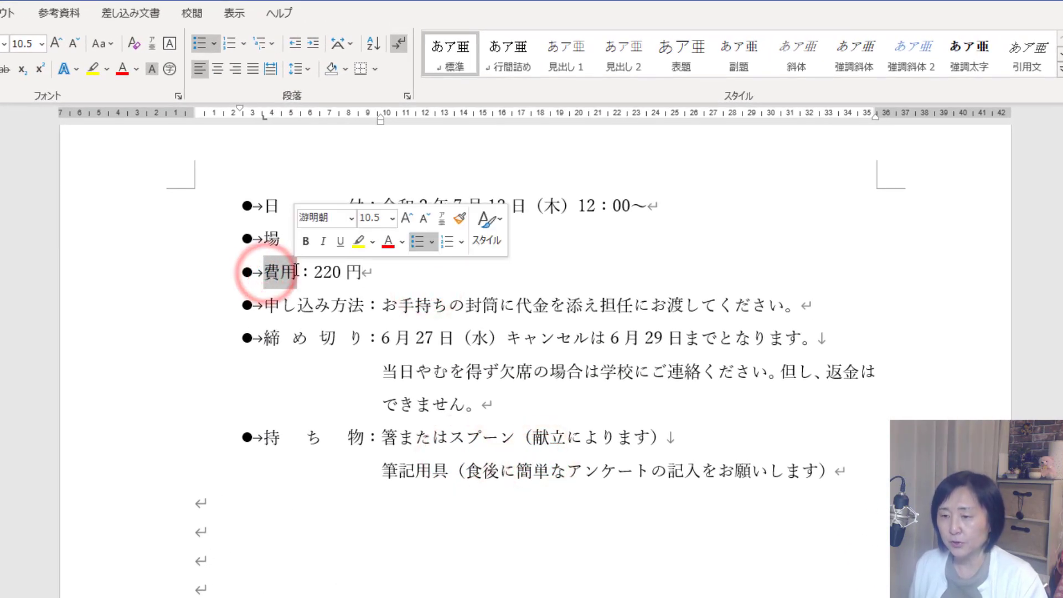
pyautogui.click(271, 70)
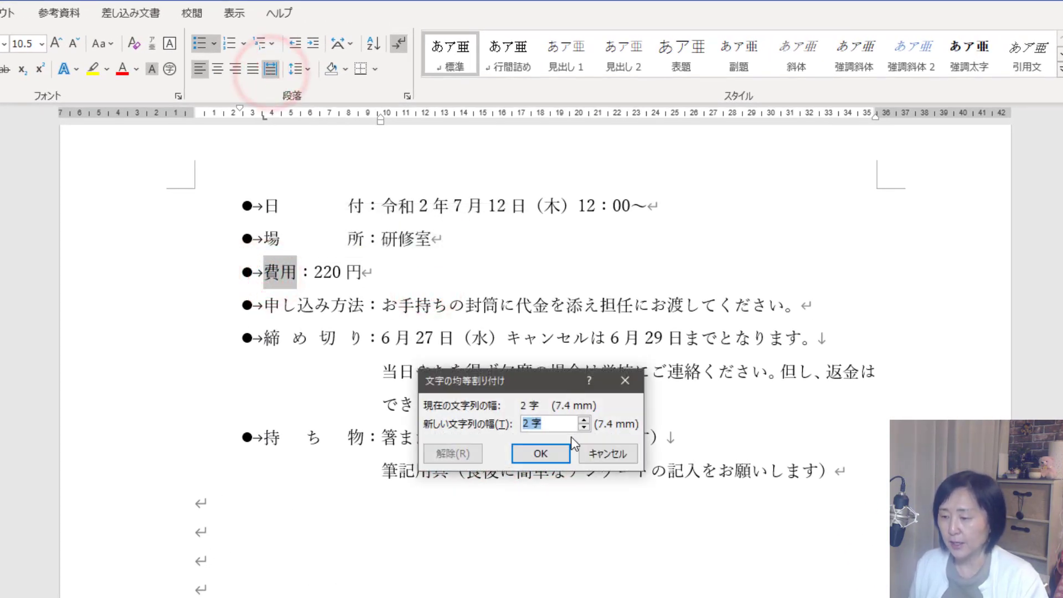
pyautogui.write('6')
pyautogui.press('Return')
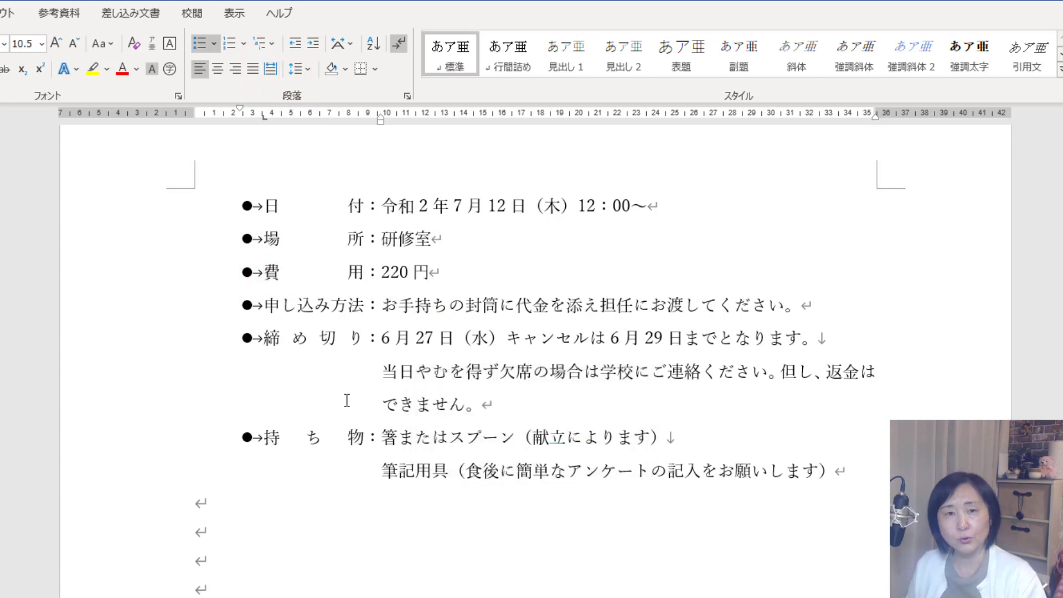
pyautogui.scroll(-5, 387, 526)
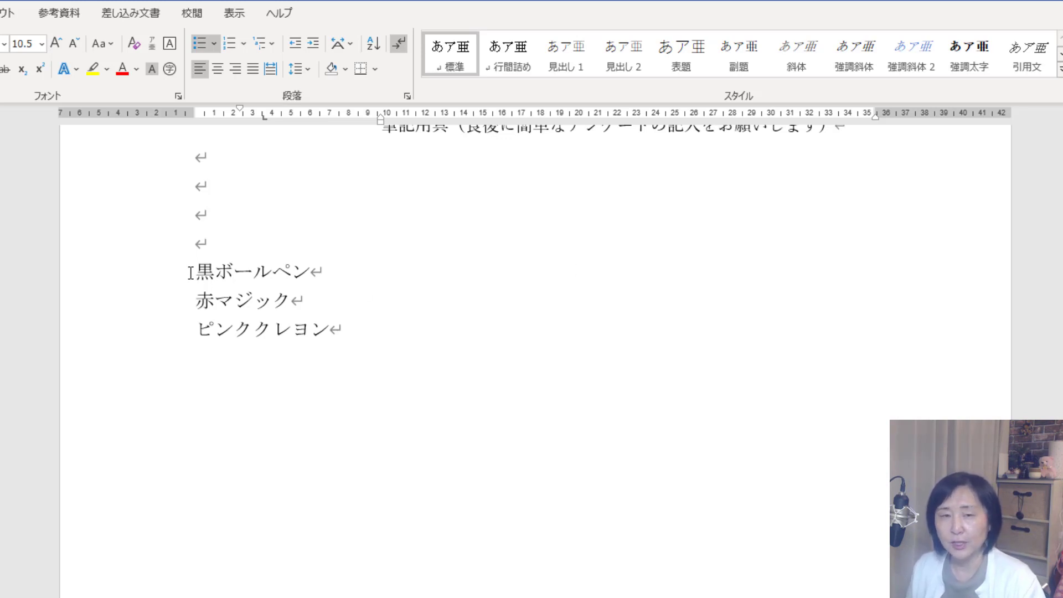
# Distribute 黒ボールペン across 6 characters, excluding the paragraph mark from the selection
pyautogui.moveTo(190, 272); pyautogui.dragTo(324, 271)
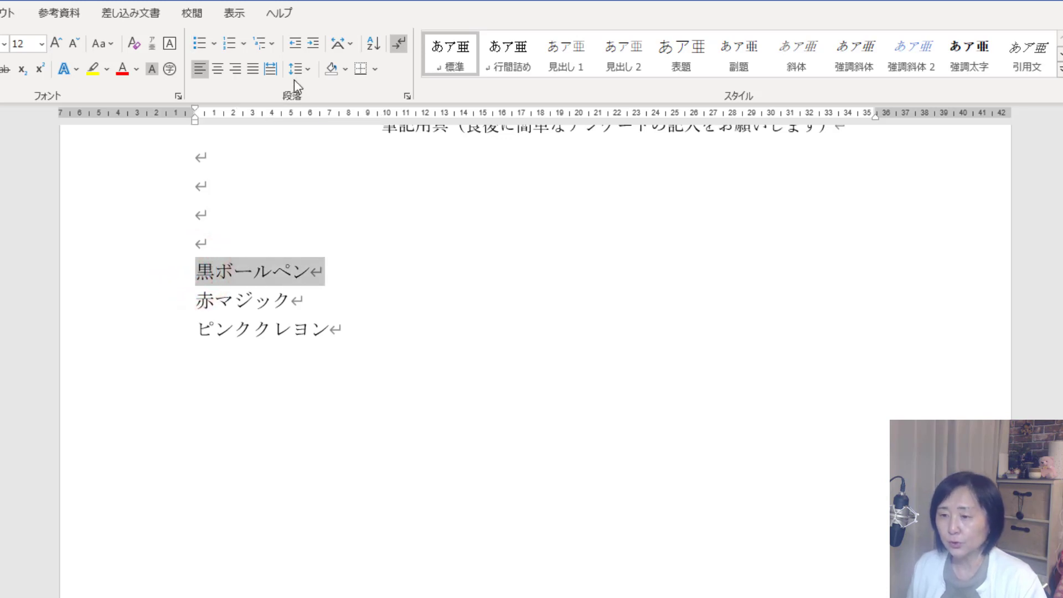
pyautogui.click(272, 69)
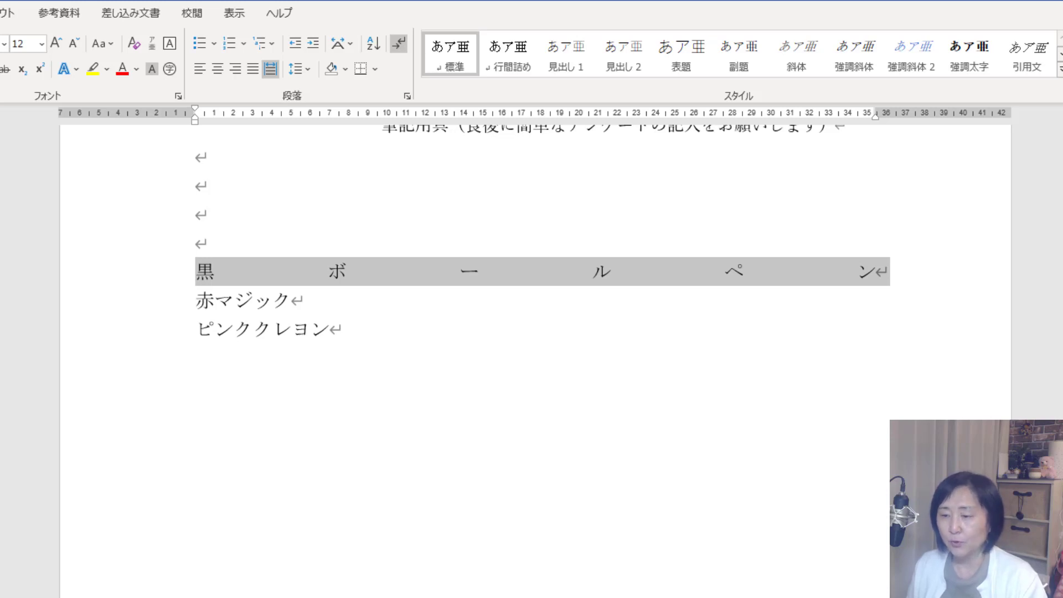
pyautogui.hotkey('ctrl', 'l')
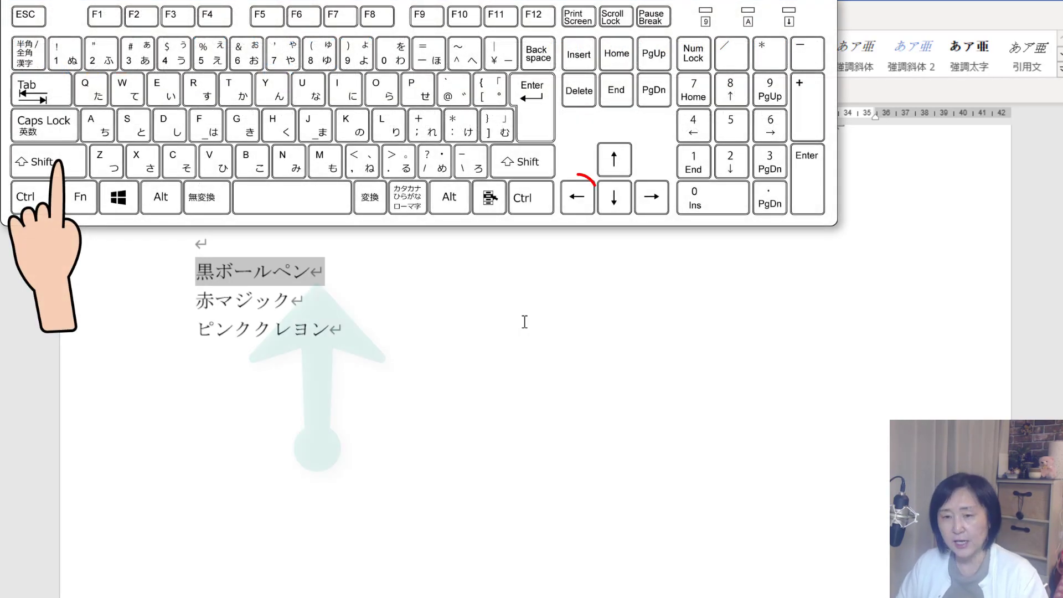
pyautogui.hotkey('shift', 'Left')
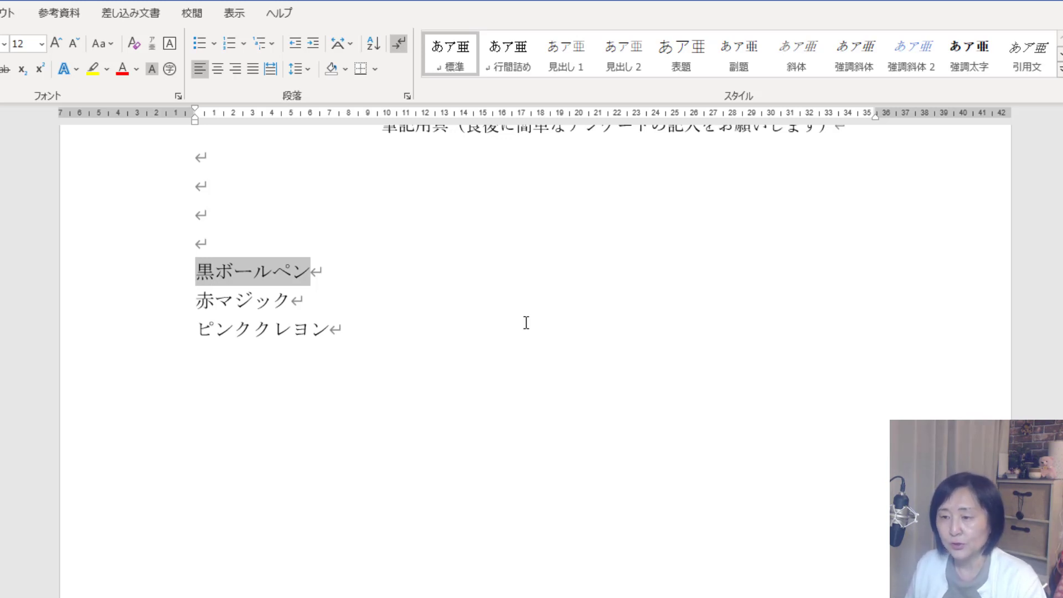
pyautogui.click(274, 69)
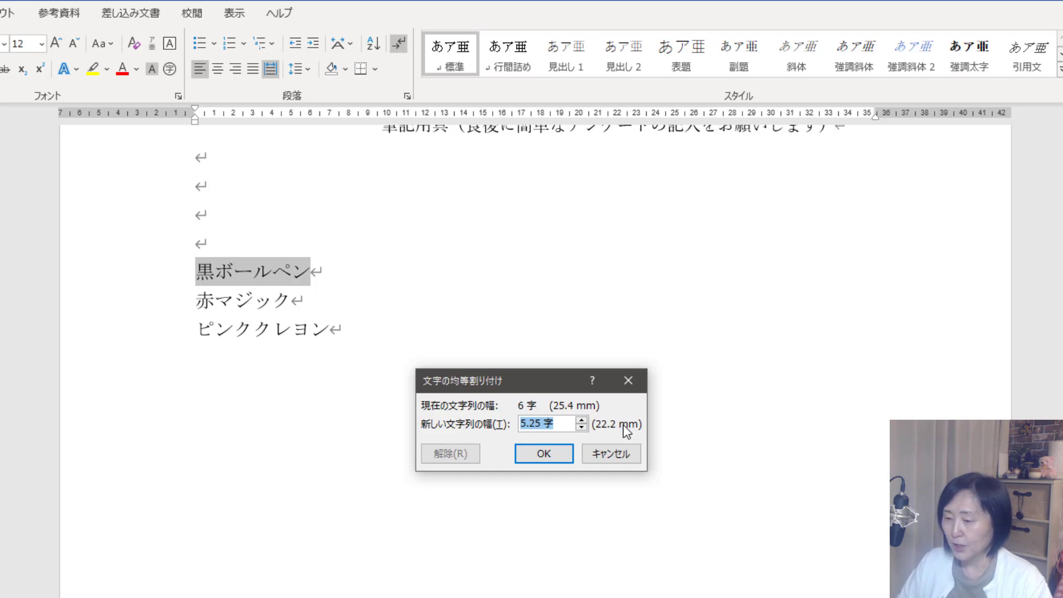
pyautogui.write('6')
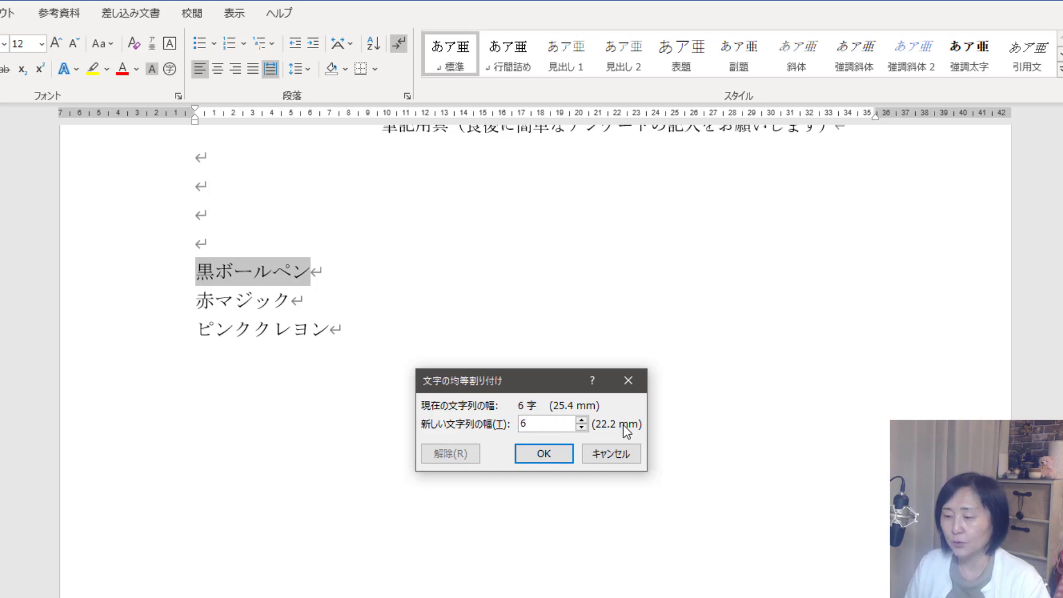
pyautogui.press('Return')
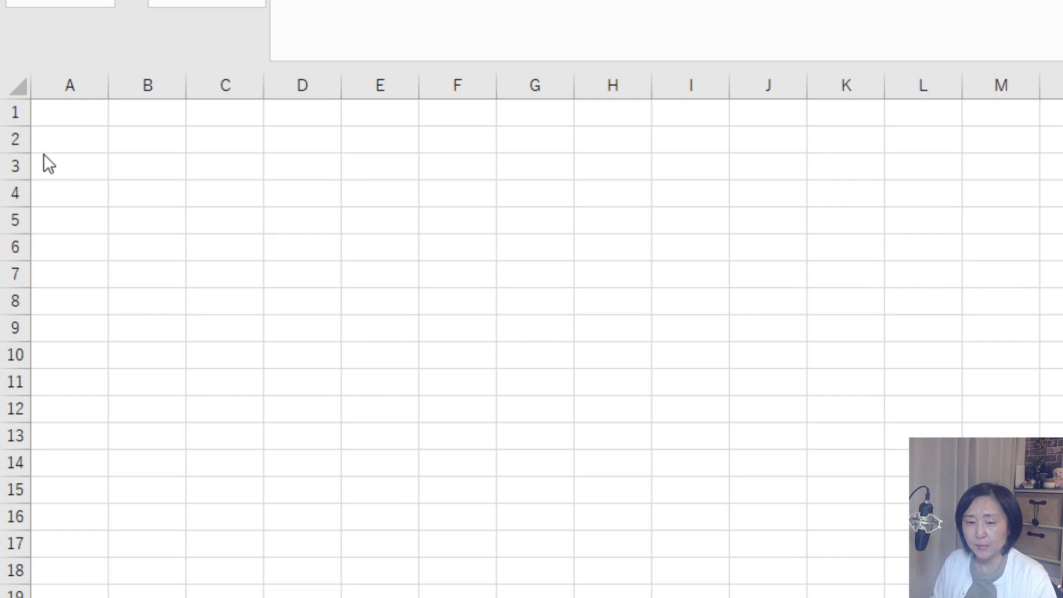
# Select the whole worksheet and make every column much narrower
pyautogui.click(16, 88)
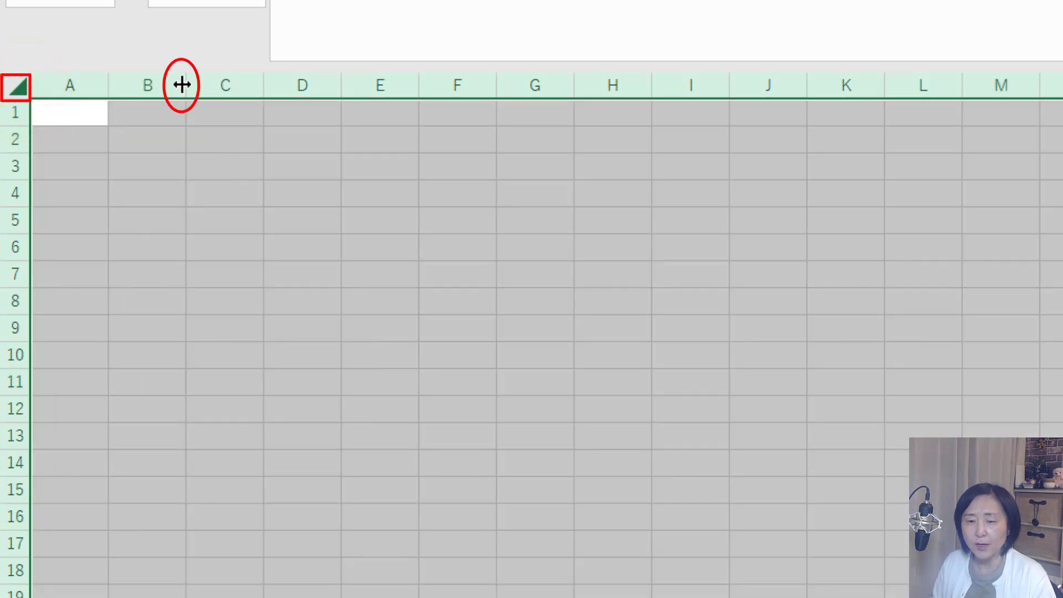
pyautogui.moveTo(181, 85); pyautogui.dragTo(143, 87)
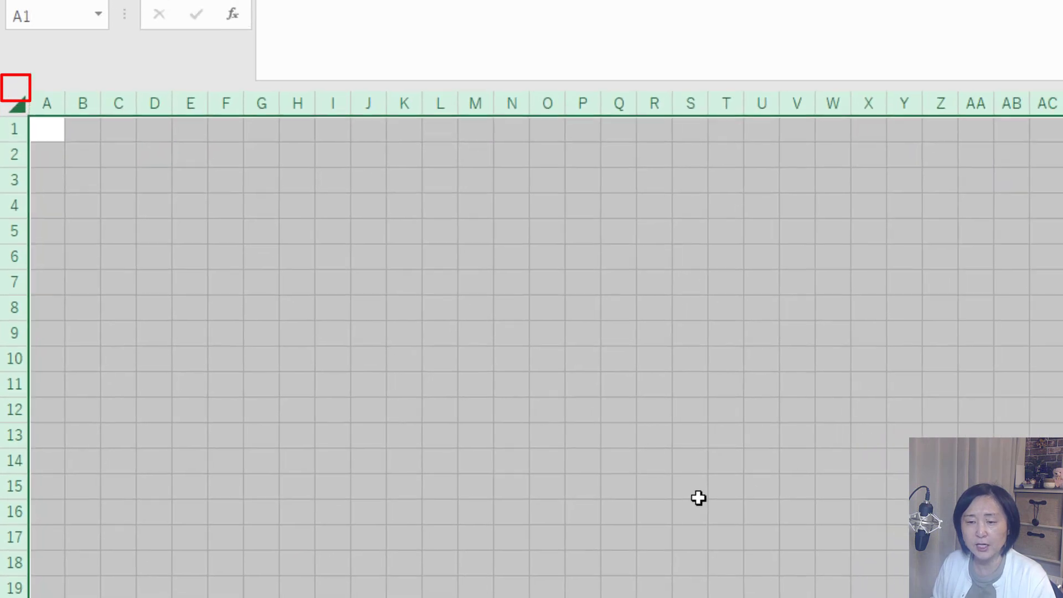
pyautogui.click(698, 498)
# Use Draw Border to draw branching connector lines between rows 4 and 10
pyautogui.click(248, 67)
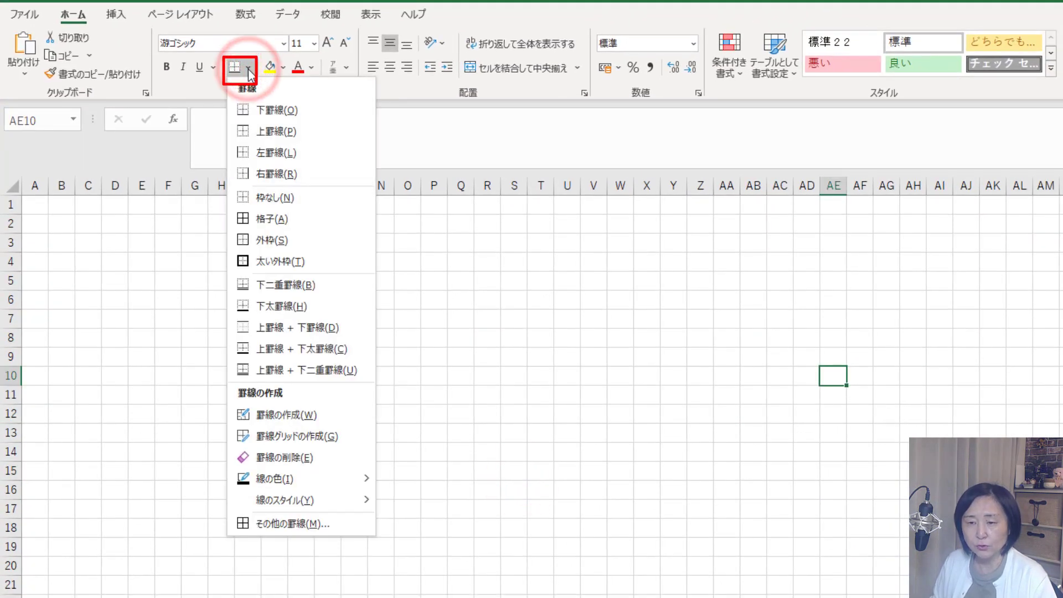
pyautogui.click(336, 420)
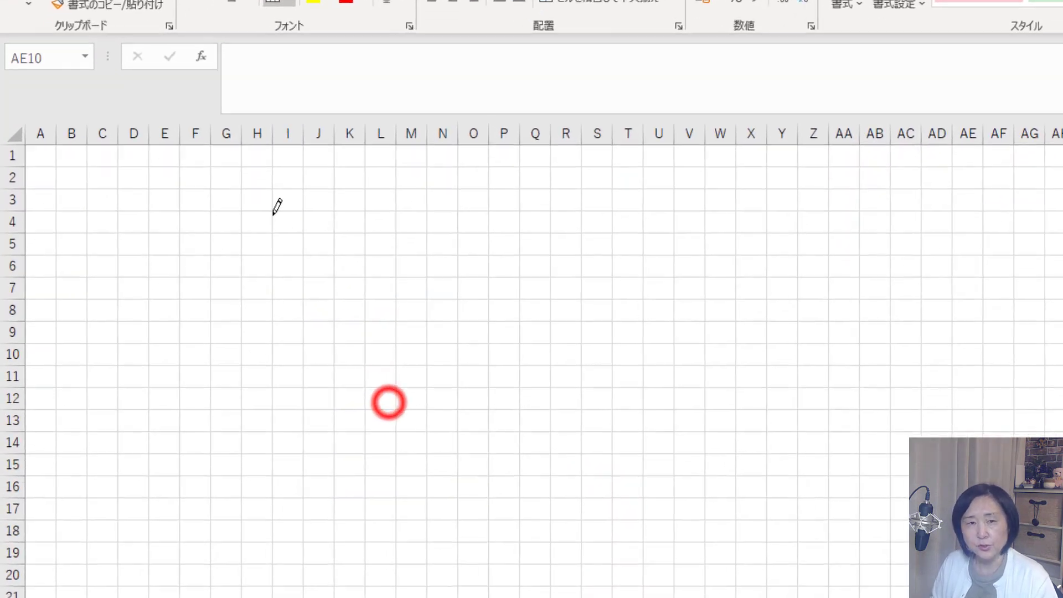
pyautogui.moveTo(272, 211)
pyautogui.mouseDown()
pyautogui.moveTo(272, 299)
pyautogui.moveTo(351, 280)
pyautogui.moveTo(370, 350)
pyautogui.mouseUp()
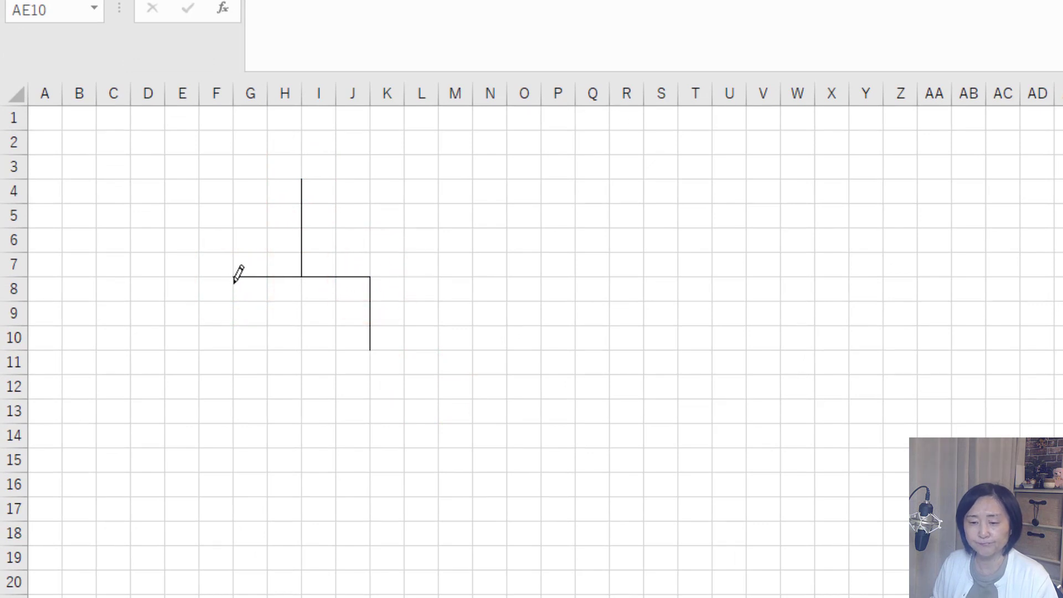
pyautogui.moveTo(234, 276); pyautogui.dragTo(234, 350)
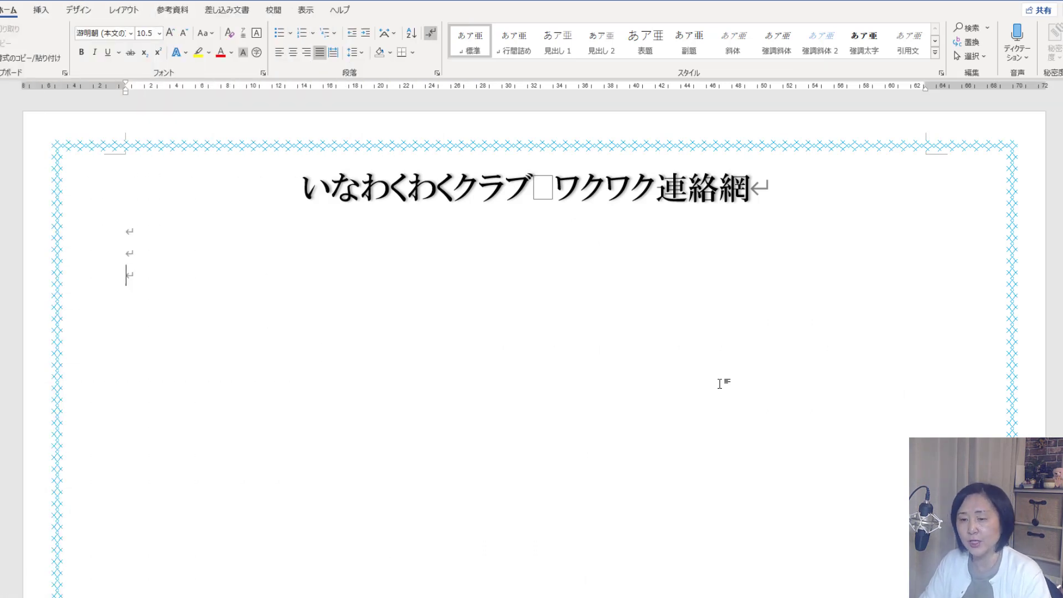
# Insert a Hierarchy > Organization Chart SmartArt graphic below the contact-network title
pyautogui.scroll(-1, 216, 73)
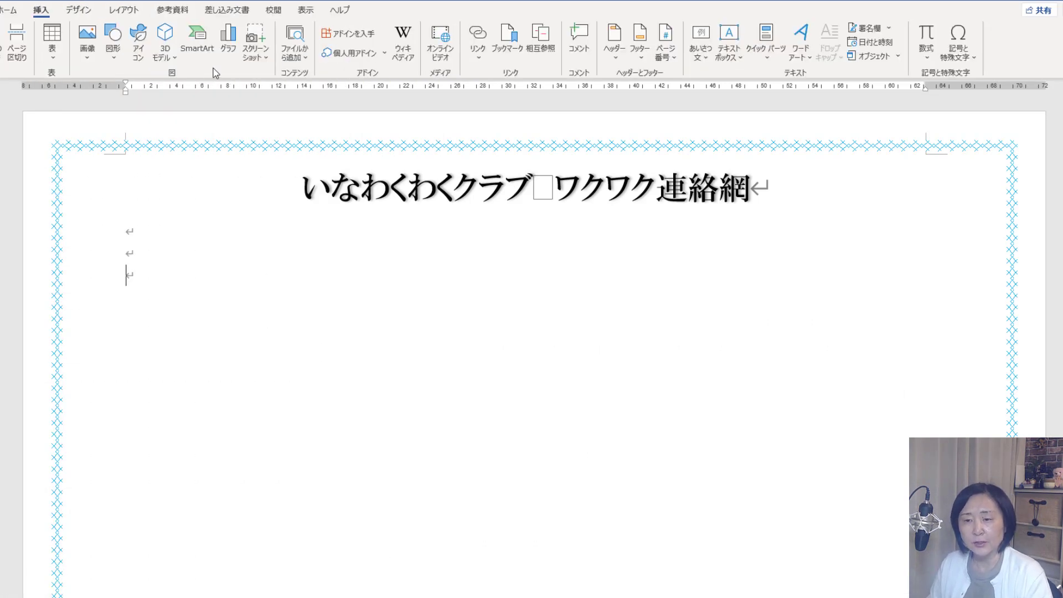
pyautogui.click(197, 48)
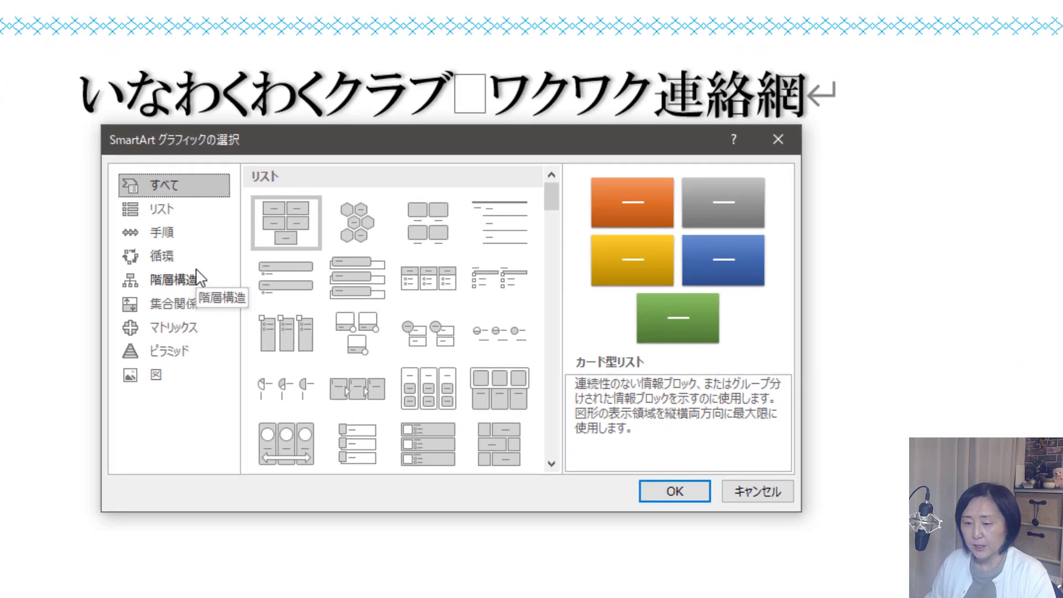
pyautogui.click(375, 299)
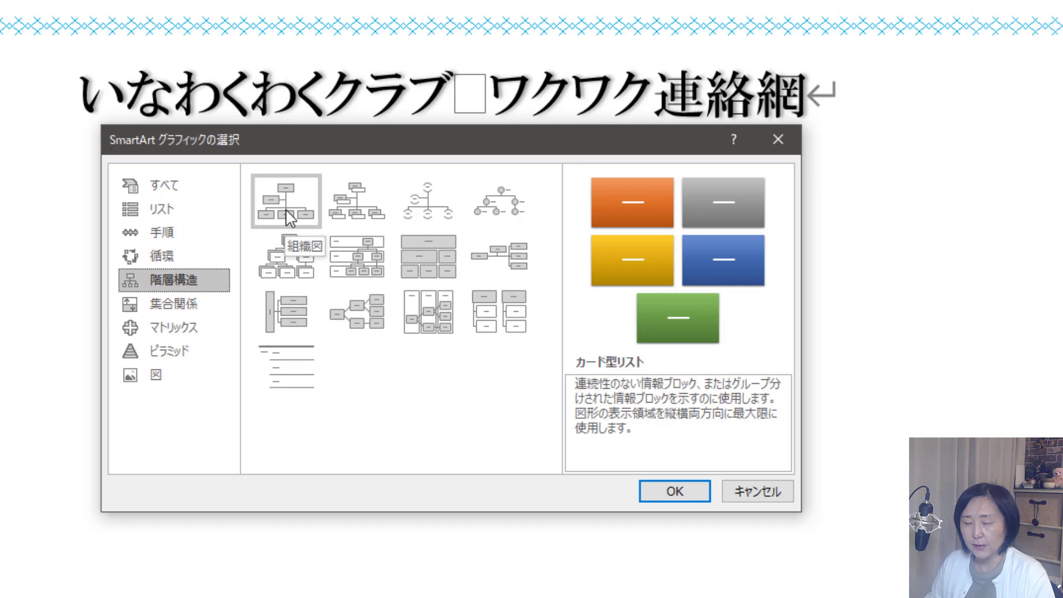
pyautogui.click(289, 217)
pyautogui.click(686, 492)
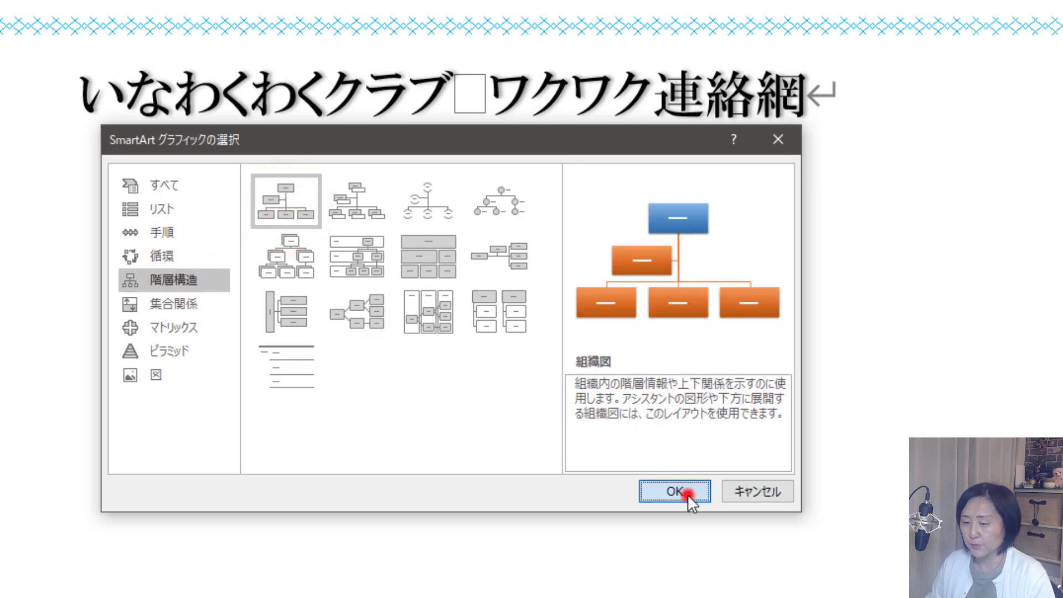
pyautogui.click(368, 237)
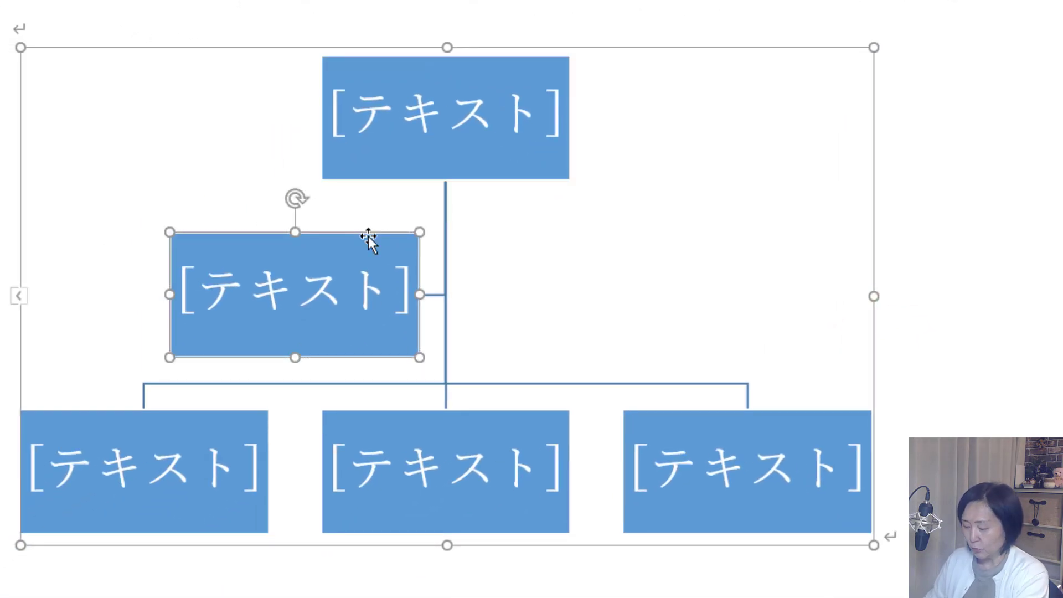
# Delete the assistant box and add boxes below the left branch box
pyautogui.press('Delete')
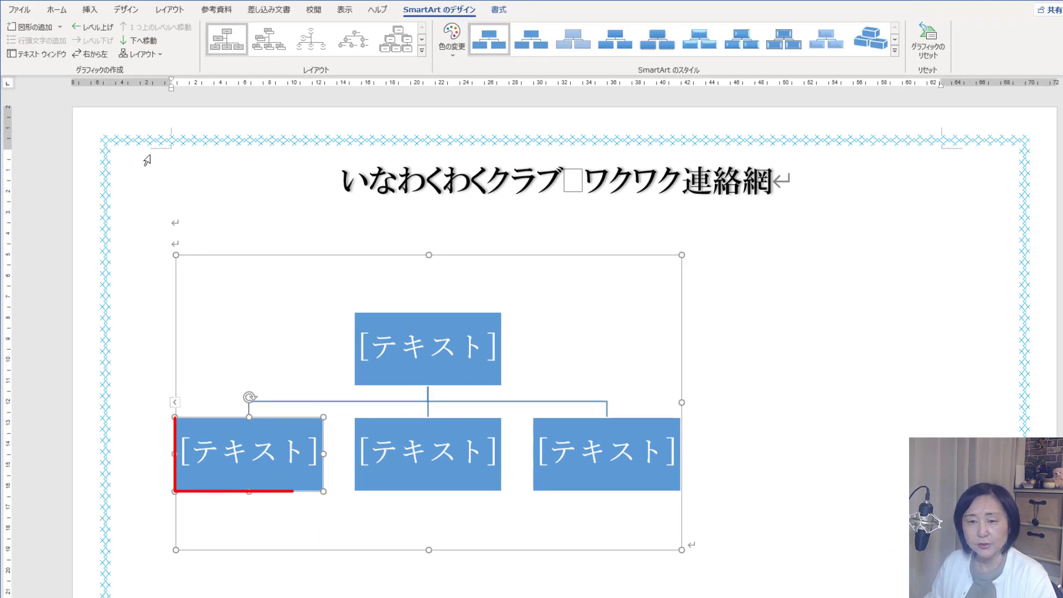
pyautogui.click(60, 27)
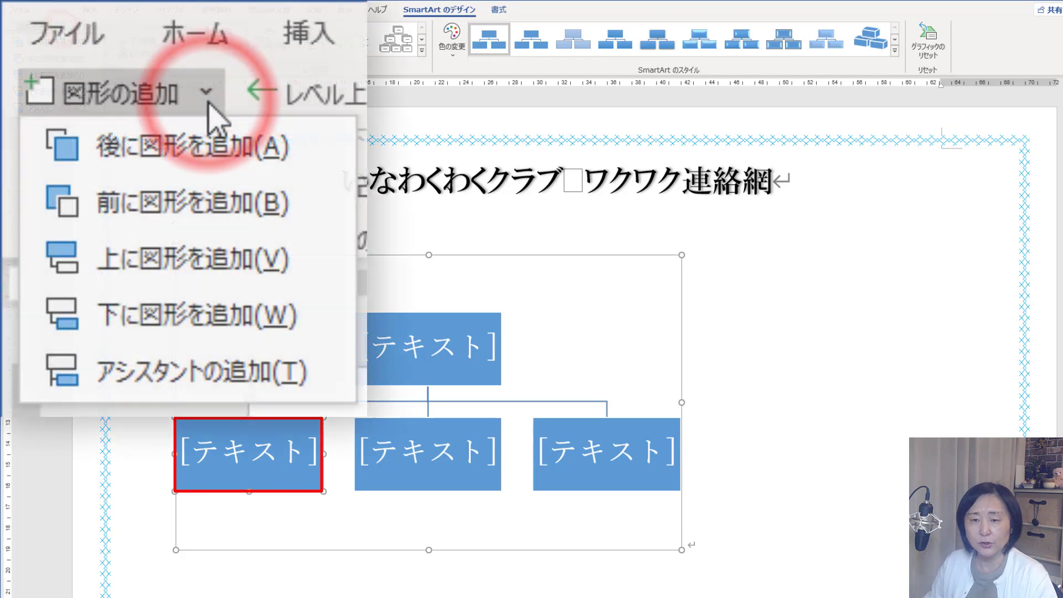
pyautogui.click(255, 306)
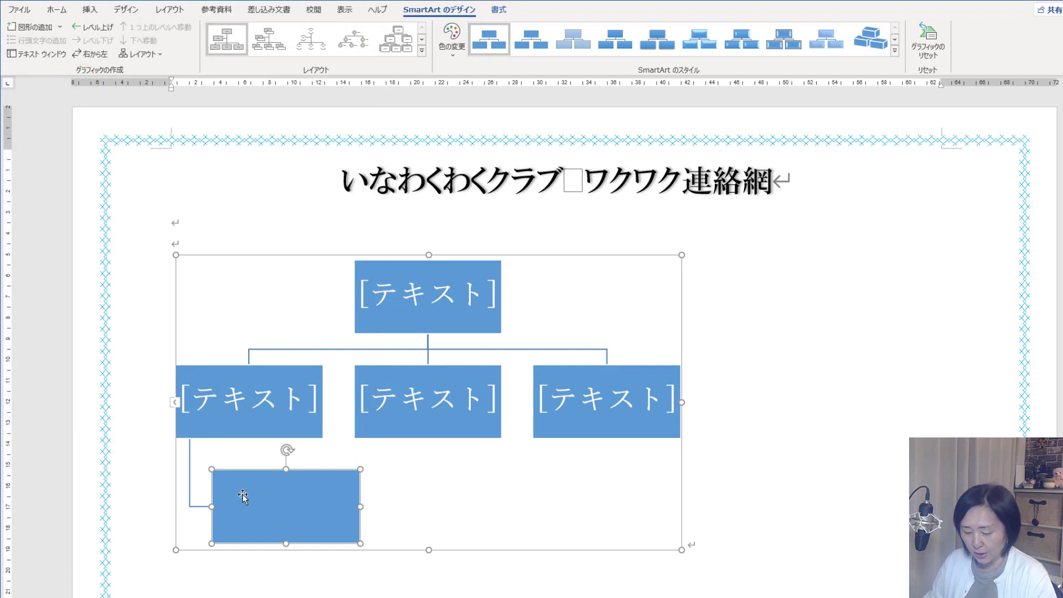
pyautogui.press('F4')
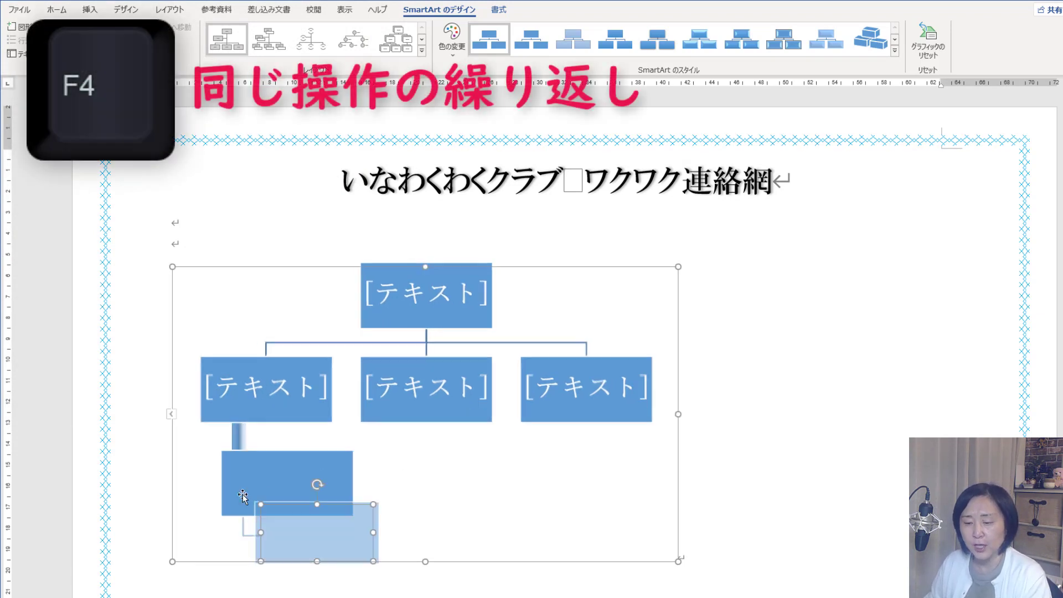
# Add a chain of three boxes below both the middle and right branch boxes
pyautogui.click(438, 357)
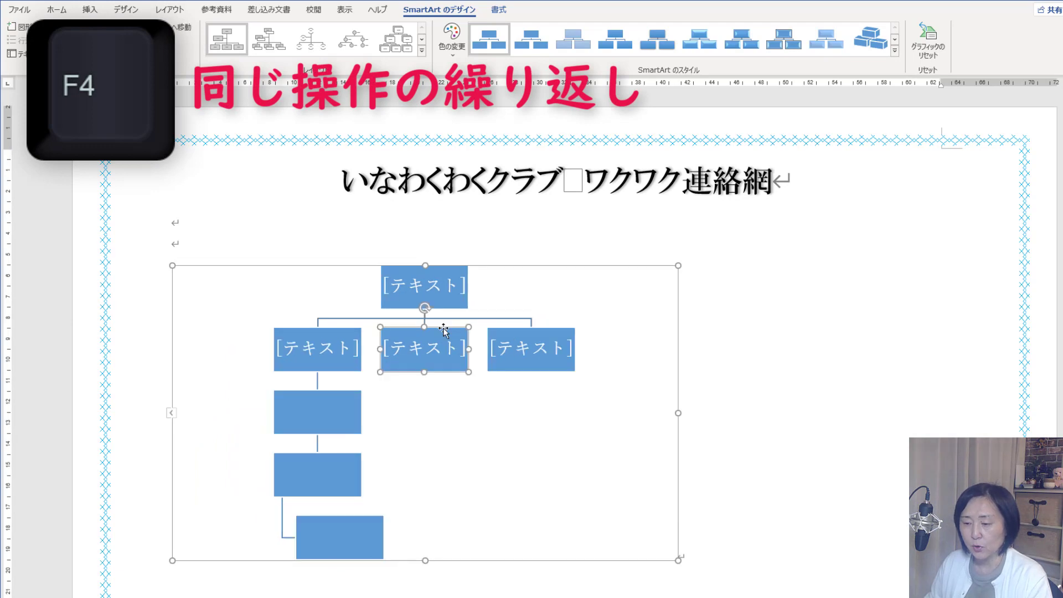
pyautogui.press('F4')
pyautogui.click(437, 406)
pyautogui.press('F4')
pyautogui.click(433, 472)
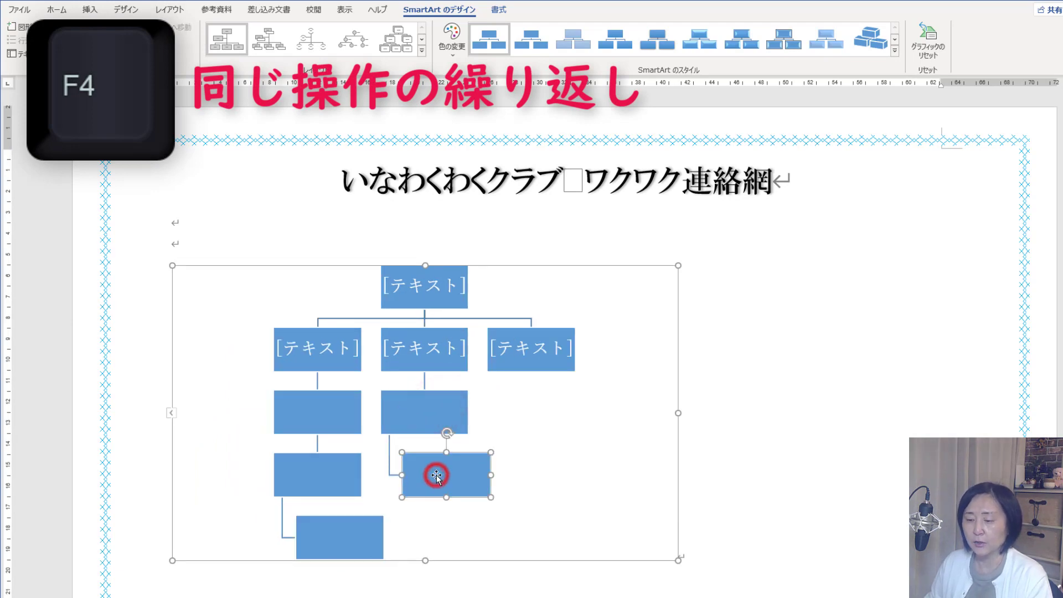
pyautogui.press('F4')
pyautogui.click(519, 335)
pyautogui.press('F4')
pyautogui.click(537, 403)
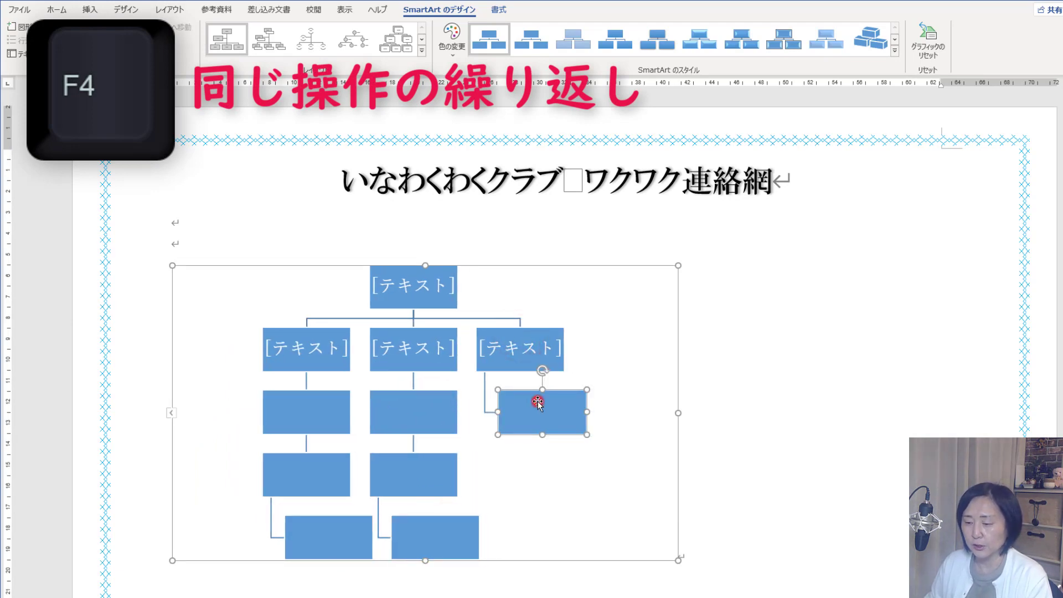
pyautogui.press('F4')
pyautogui.click(537, 467)
pyautogui.press('F4')
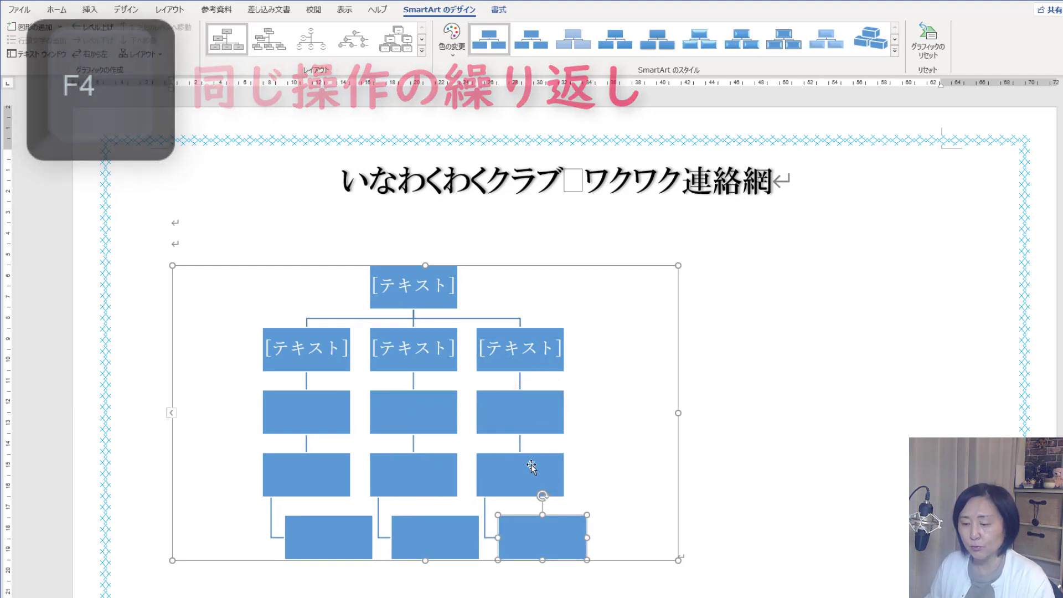
# Set the Standard branch layout on the fourth-row box of each column
pyautogui.scroll(-3, 386, 423)
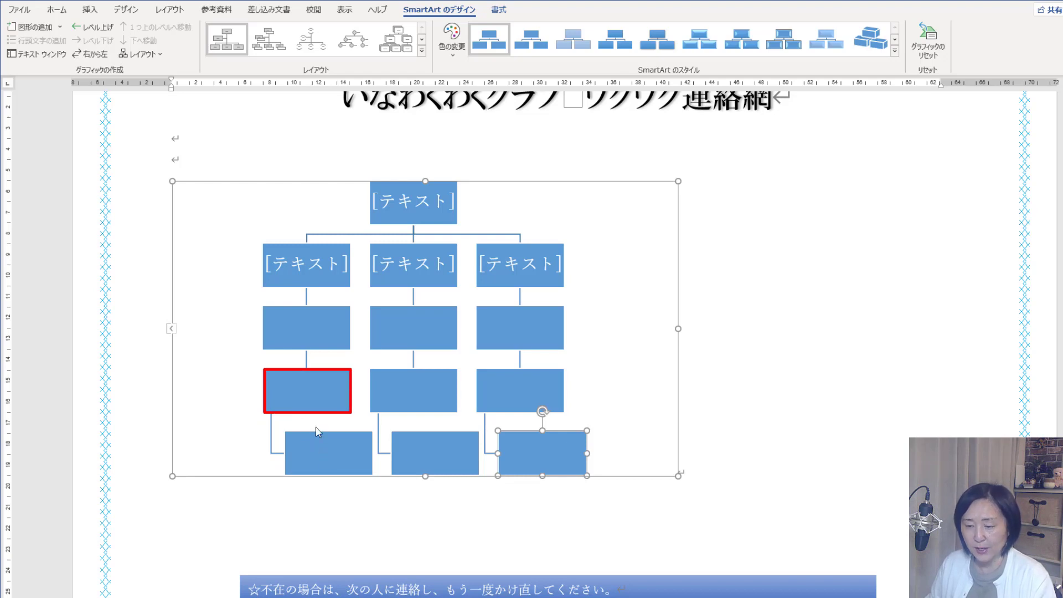
pyautogui.click(314, 392)
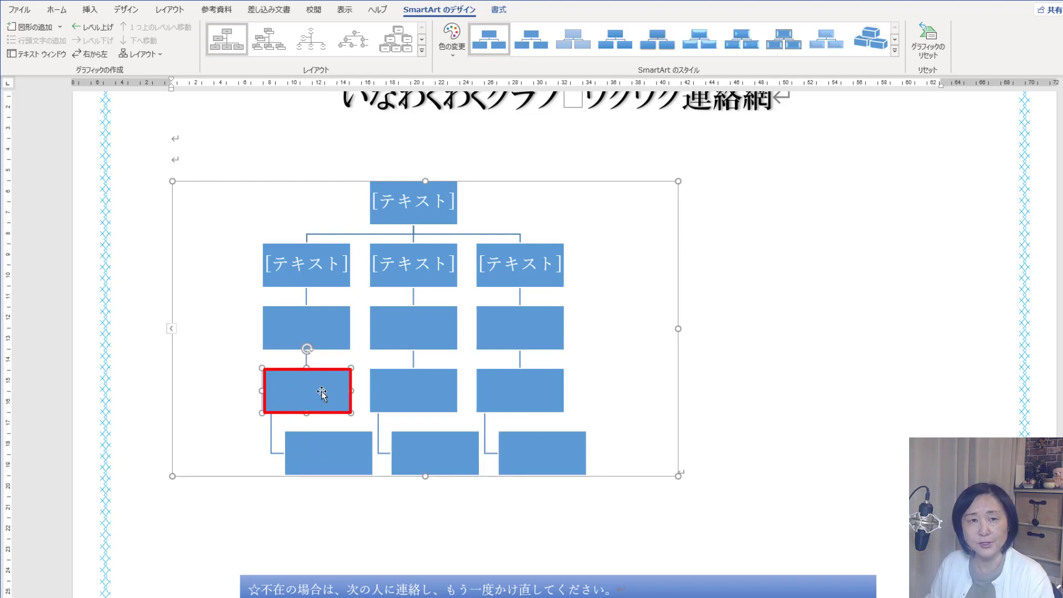
pyautogui.click(140, 54)
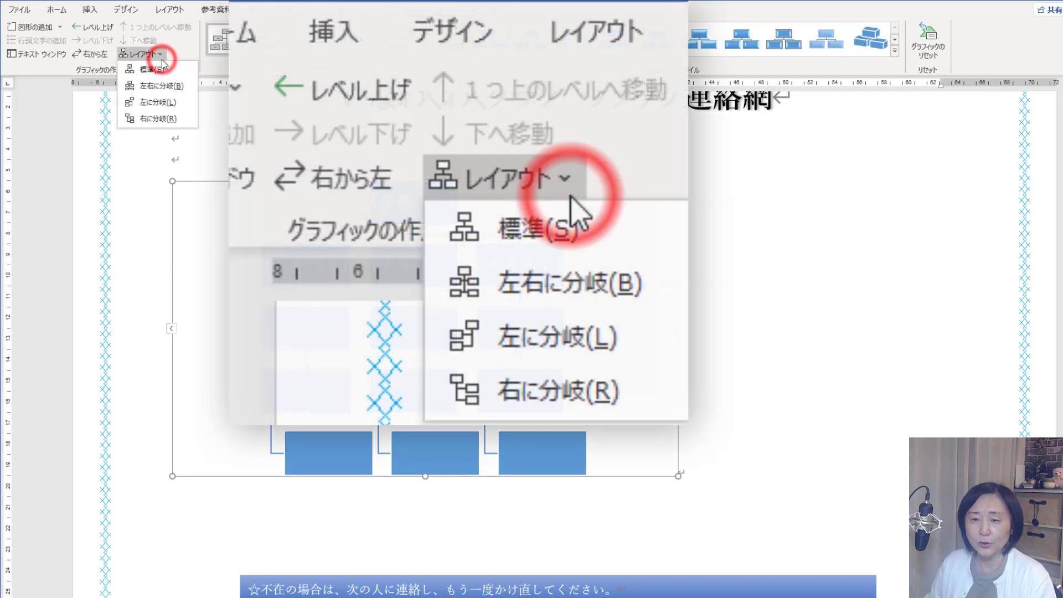
pyautogui.click(172, 70)
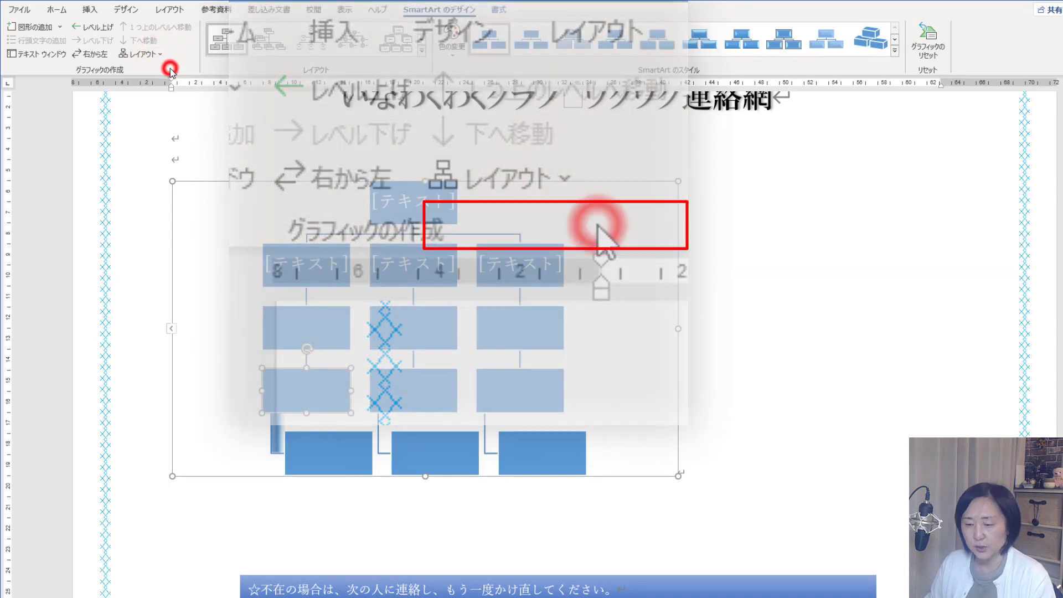
pyautogui.click(467, 432)
pyautogui.press('F4')
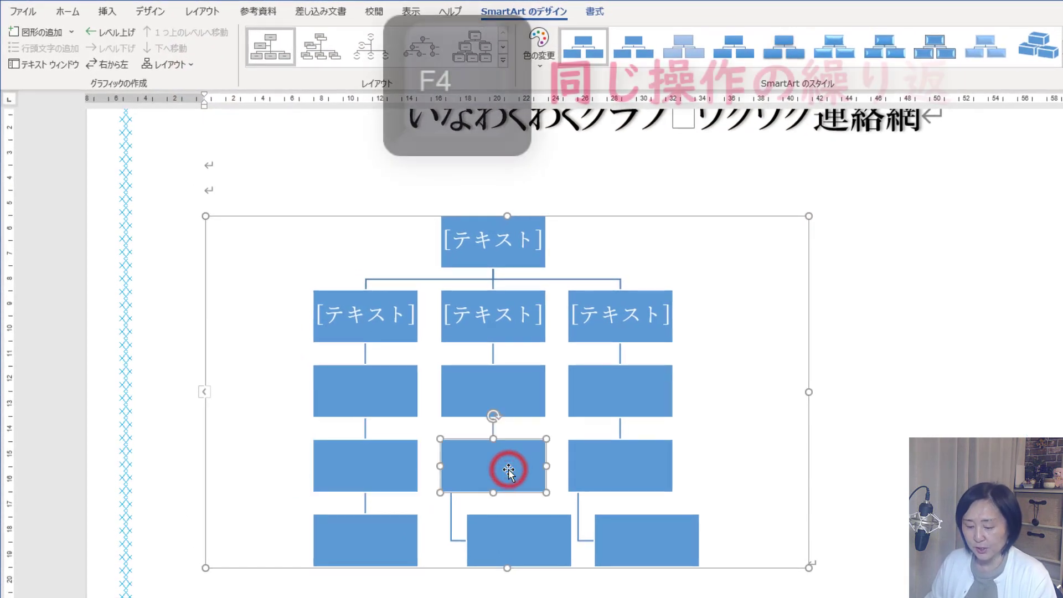
pyautogui.click(649, 467)
pyautogui.press('F4')
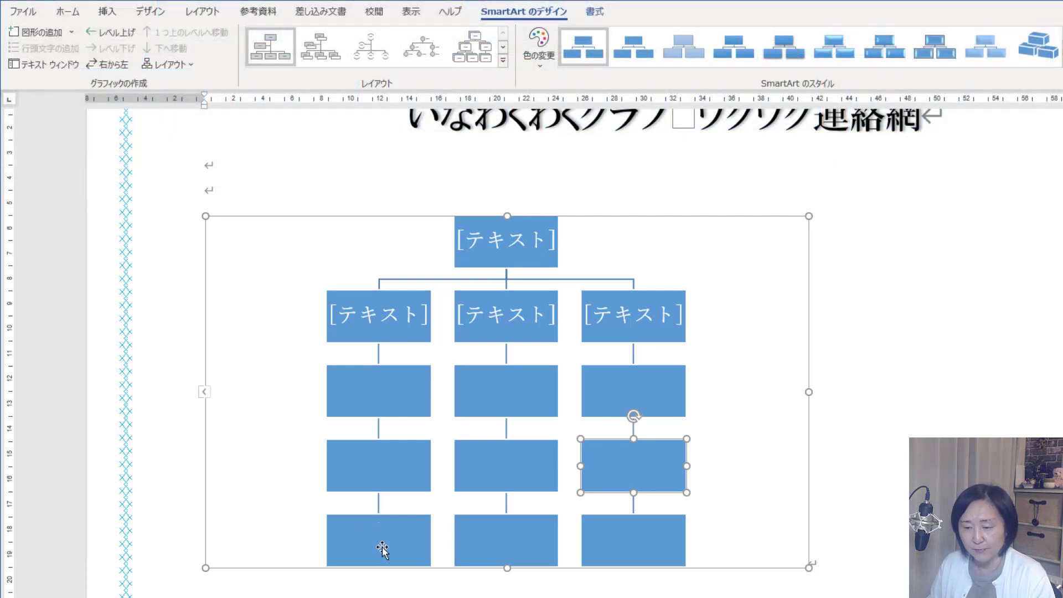
pyautogui.click(379, 454)
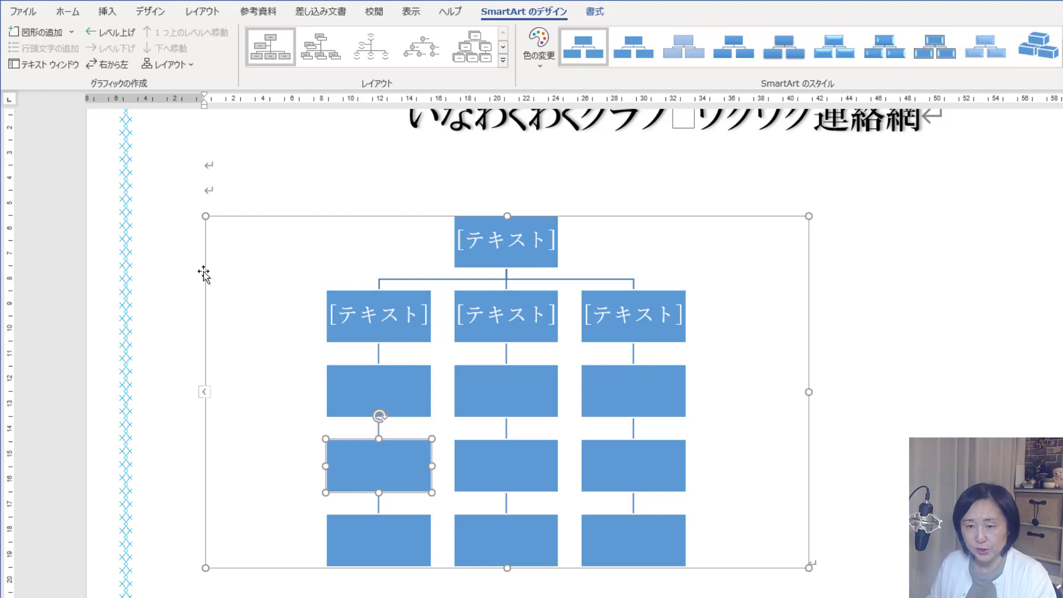
# Add one more box below the left, middle and right fourth-row boxes
pyautogui.click(72, 31)
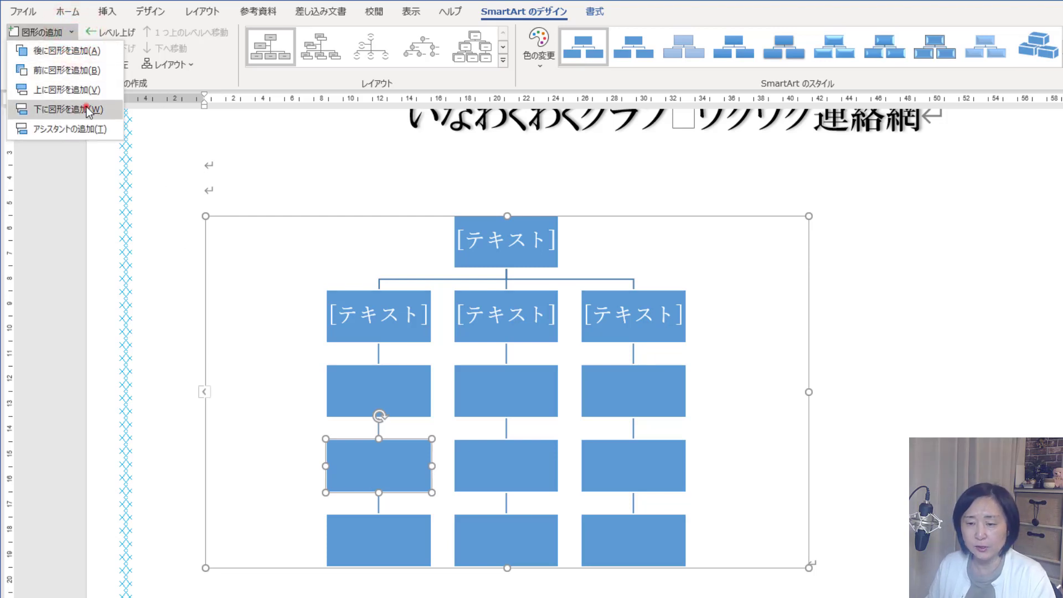
pyautogui.click(68, 109)
pyautogui.click(593, 473)
pyautogui.press('F4')
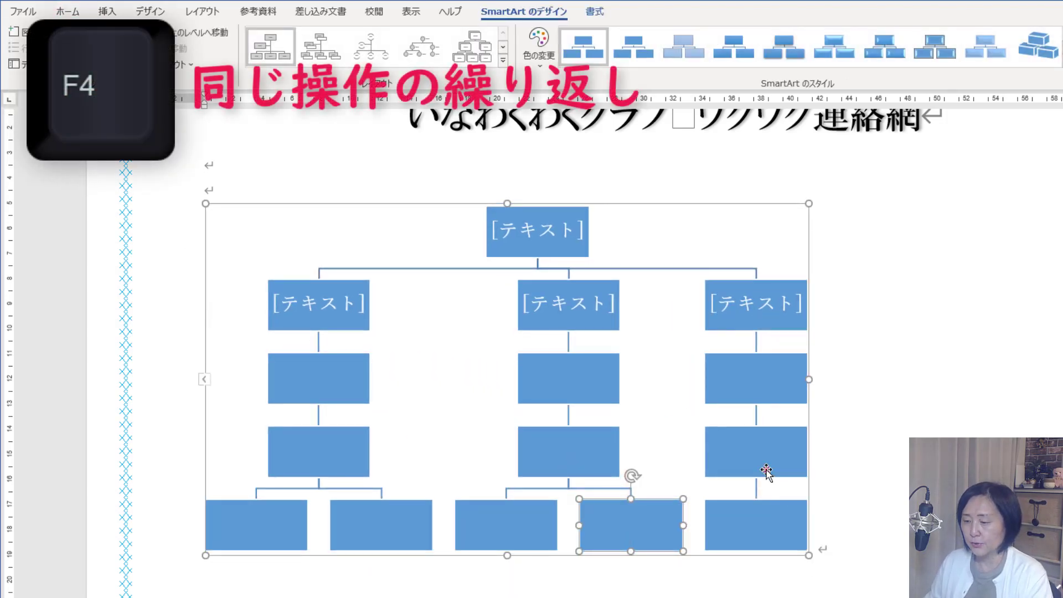
pyautogui.click(767, 472)
pyautogui.press('F4')
pyautogui.click(811, 546)
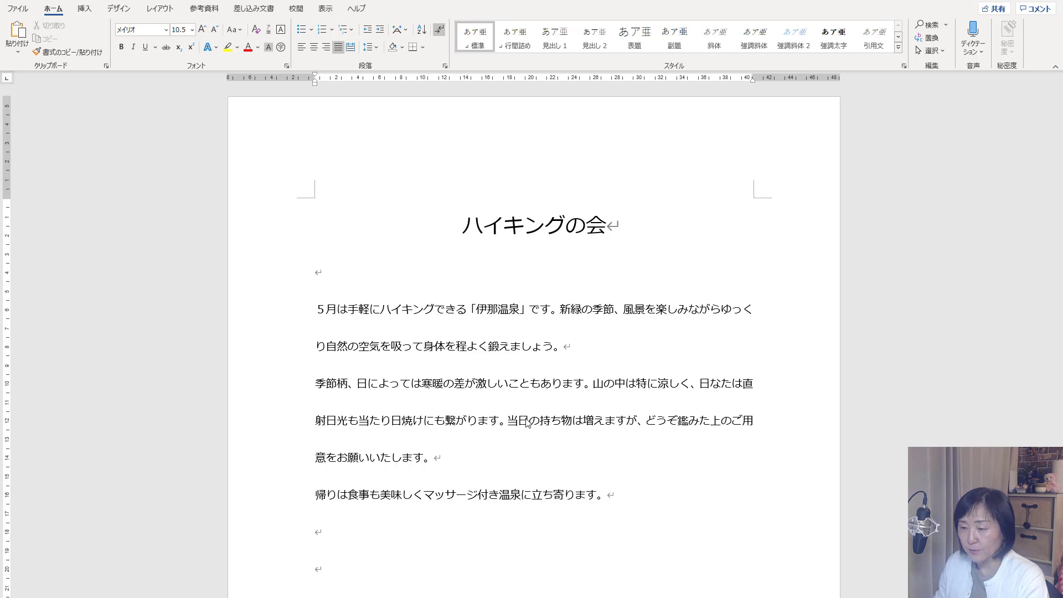
# Select all the text of the ハイキングの会 document
pyautogui.scroll(-6, 527, 425)
pyautogui.scroll(-5, 551, 437)
pyautogui.scroll(-4, 579, 397)
pyautogui.scroll(-1, 589, 467)
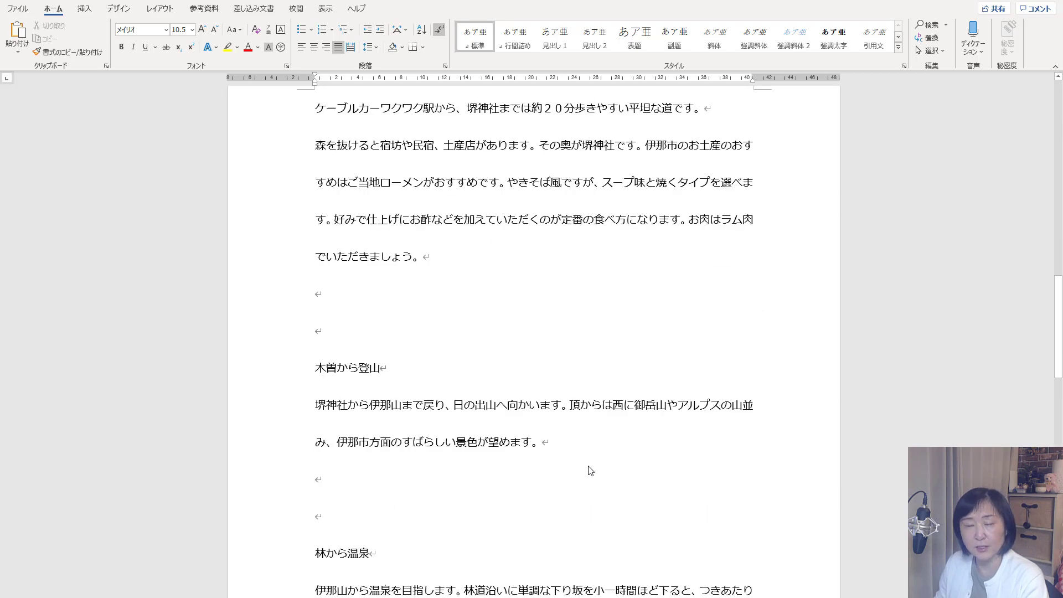
pyautogui.scroll(5, 590, 471)
pyautogui.scroll(6, 590, 471)
pyautogui.scroll(4, 590, 471)
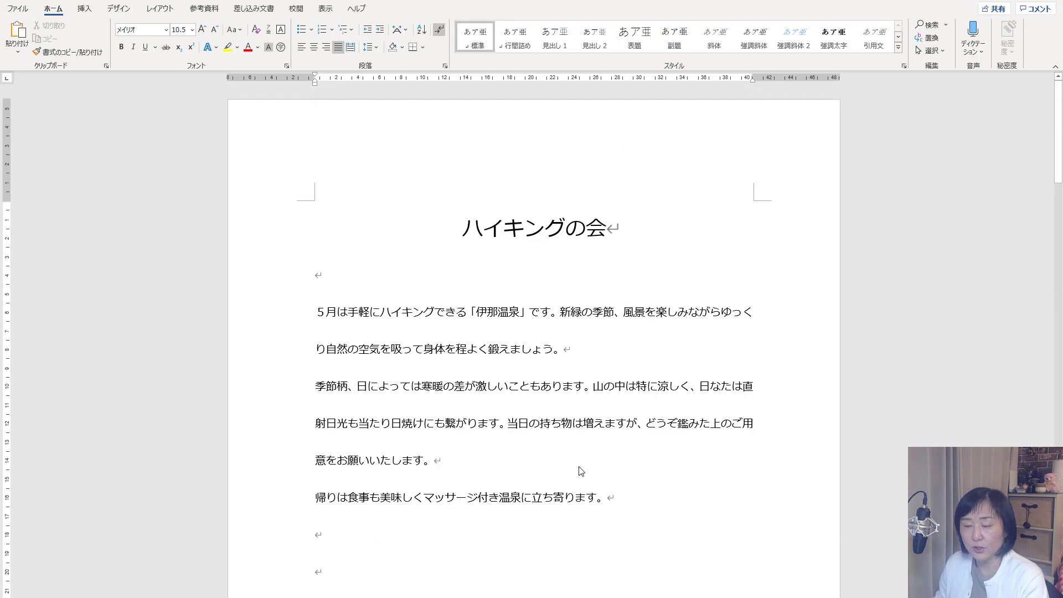
pyautogui.click(257, 391)
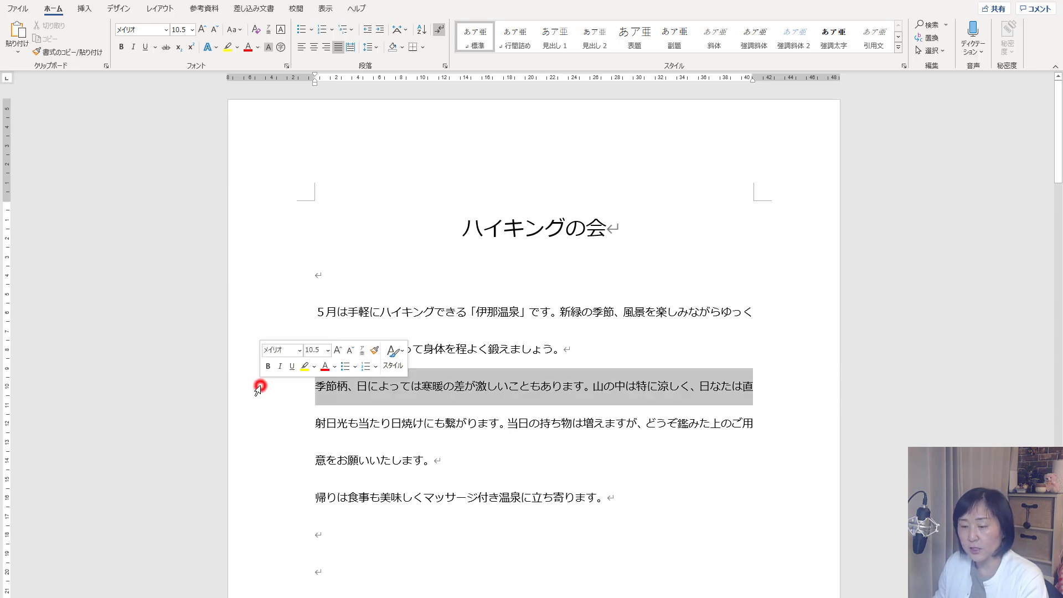
pyautogui.doubleClick(257, 391)
pyautogui.tripleClick(257, 391)
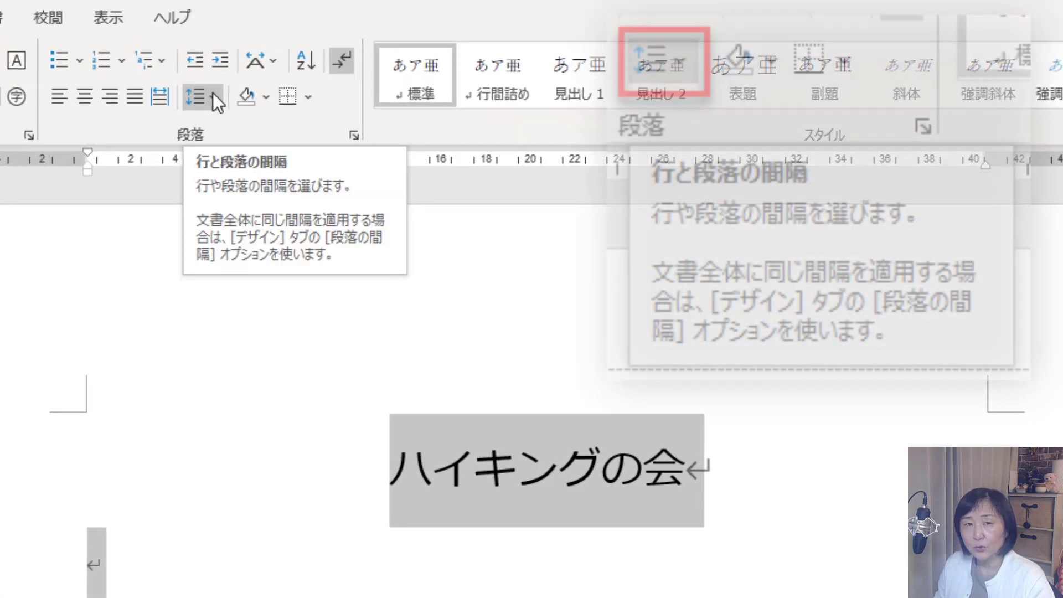
# Set the line spacing to At least 0 pt
pyautogui.click(213, 91)
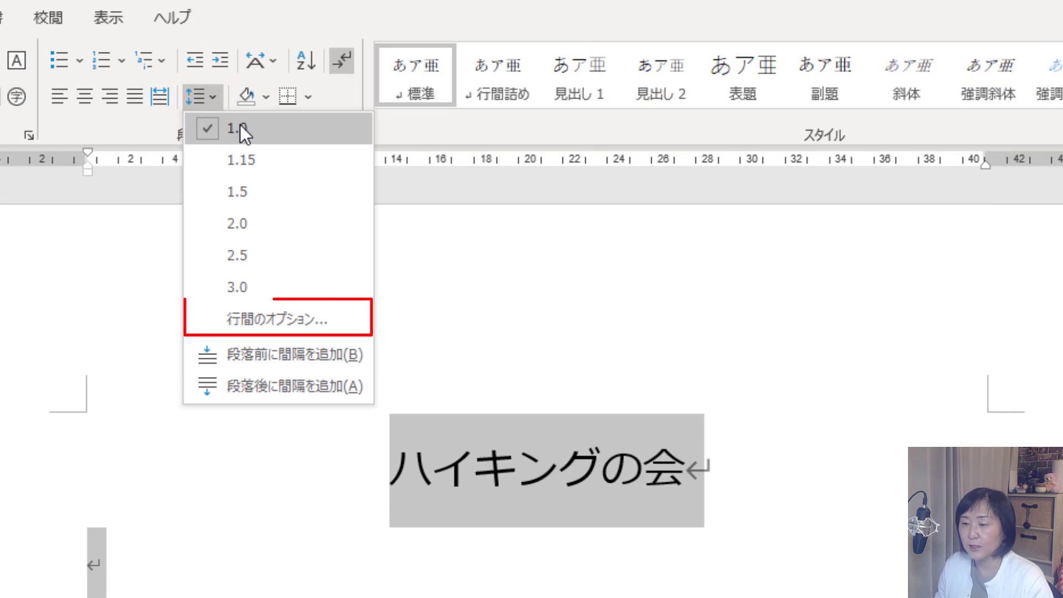
pyautogui.click(325, 328)
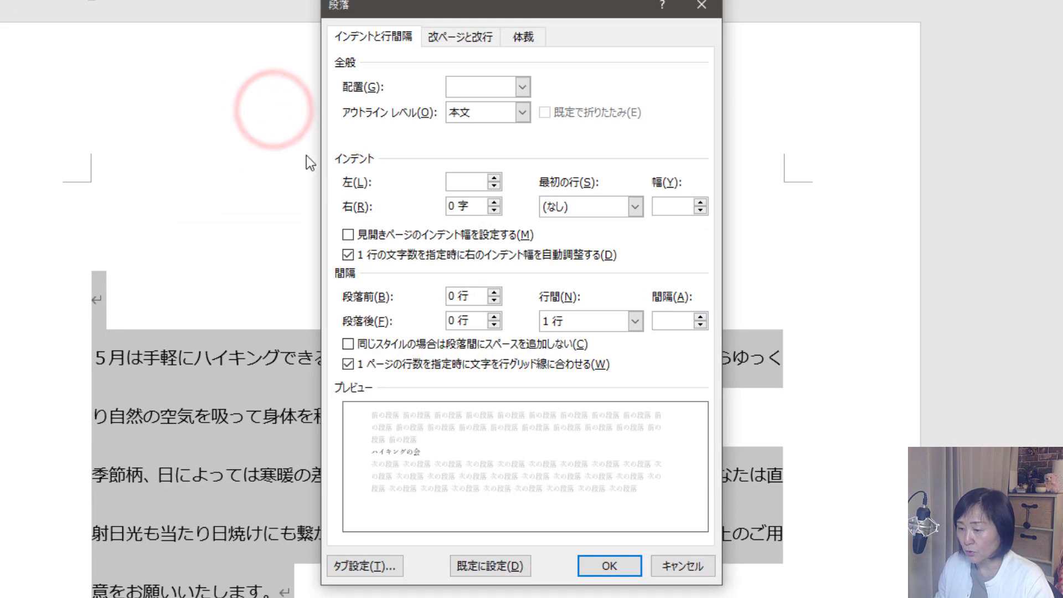
pyautogui.click(606, 381)
pyautogui.click(700, 325)
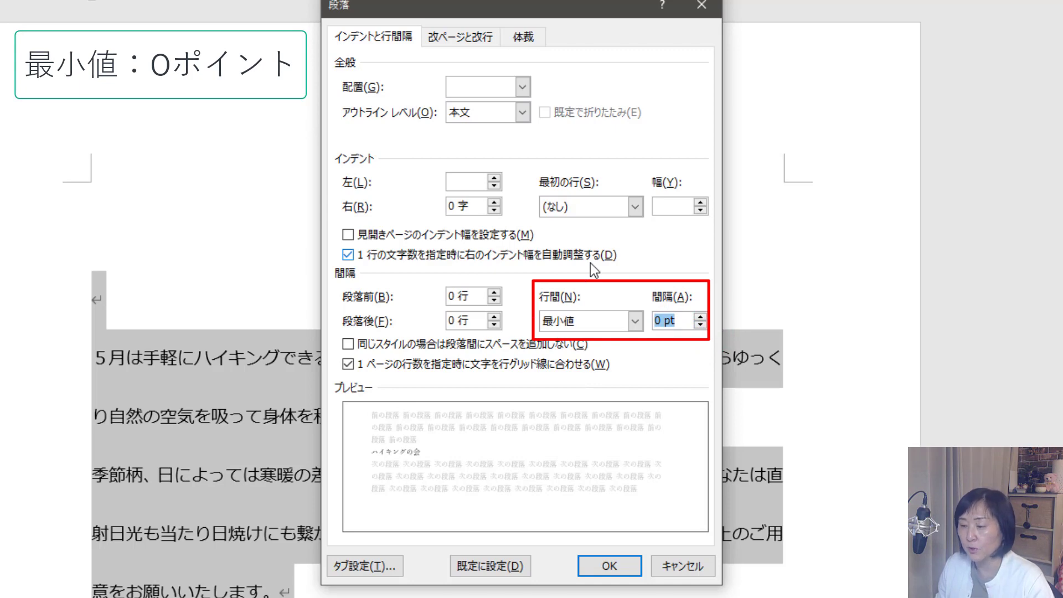
pyautogui.click(602, 562)
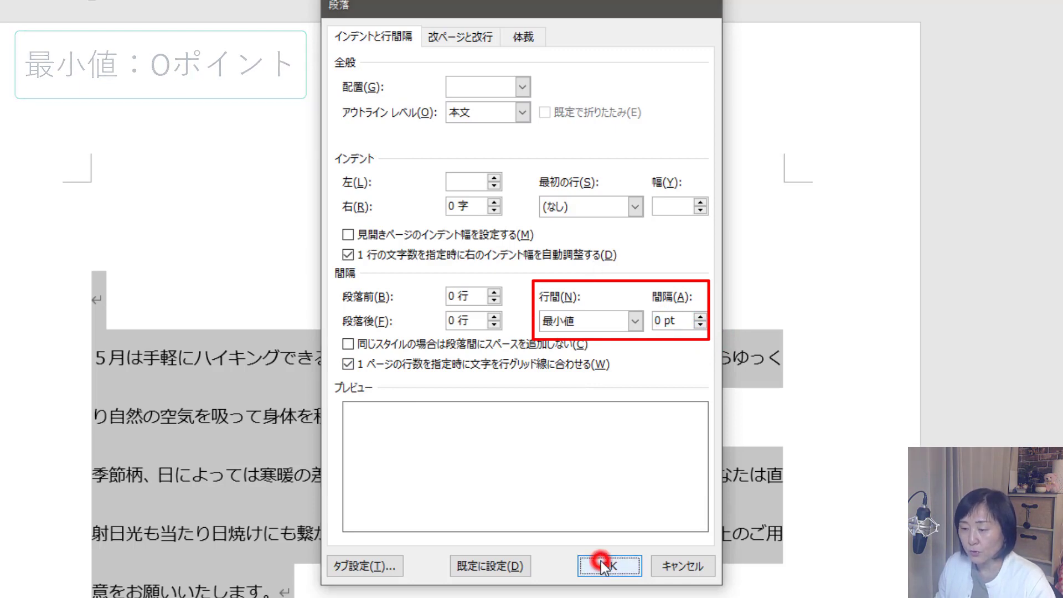
pyautogui.click(686, 547)
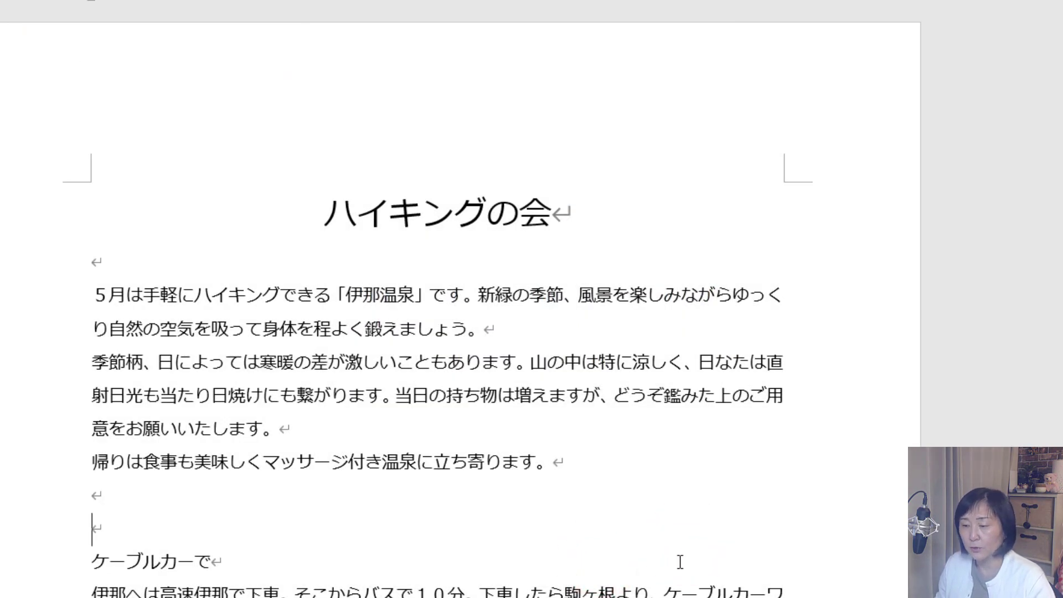
# Select the whole document and turn off snapping lines to the grid
pyautogui.scroll(-4, 695, 576)
pyautogui.scroll(-5, 708, 594)
pyautogui.scroll(-1, 720, 593)
pyautogui.scroll(-3, 724, 594)
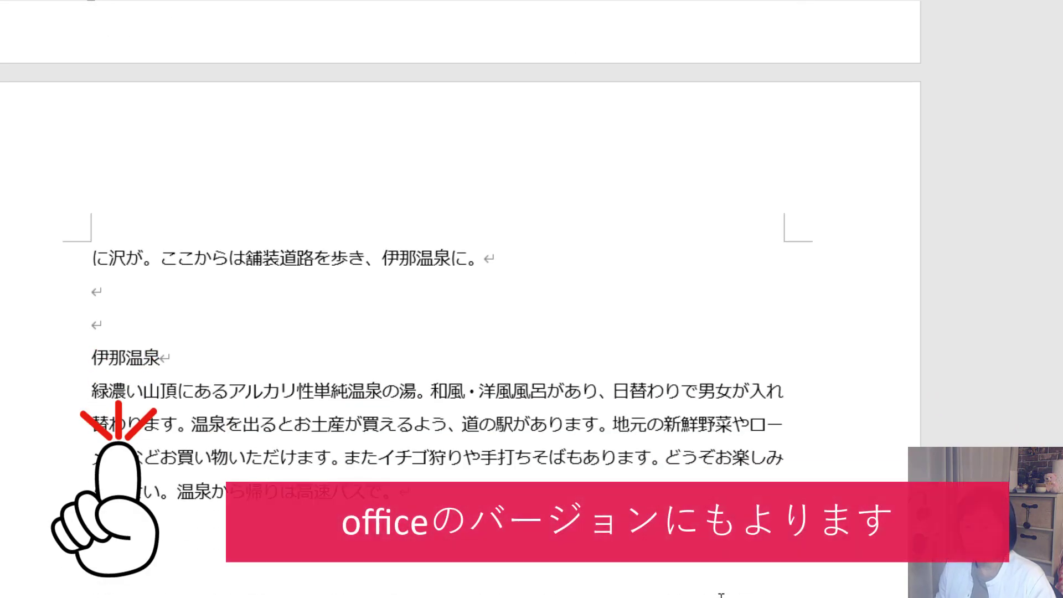
pyautogui.scroll(3, 438, 299)
pyautogui.scroll(4, 437, 299)
pyautogui.scroll(3, 438, 299)
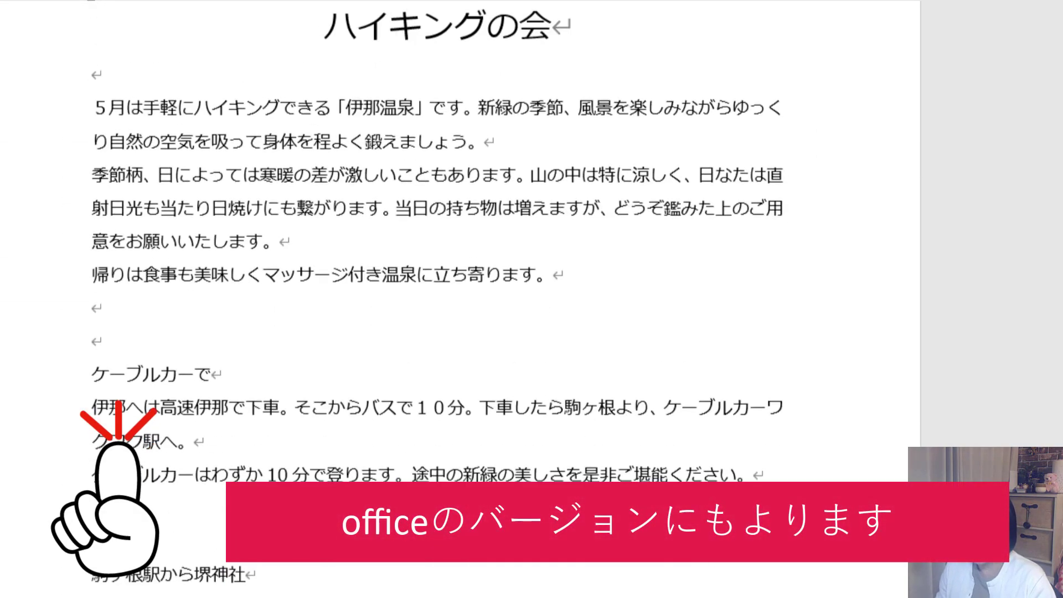
pyautogui.scroll(1, 438, 299)
pyautogui.scroll(1, 542, 581)
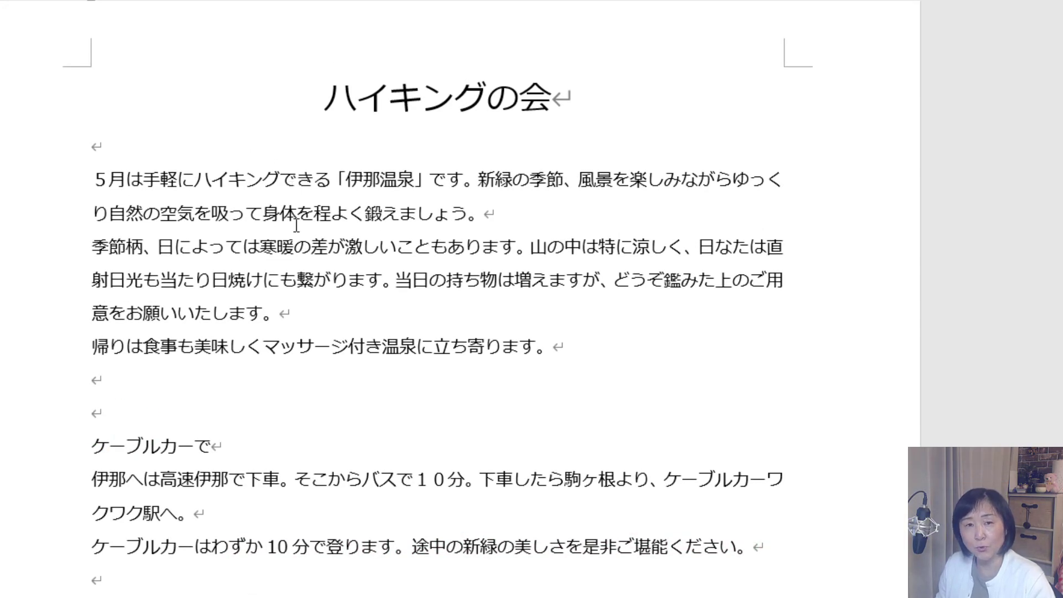
pyautogui.click(22, 289)
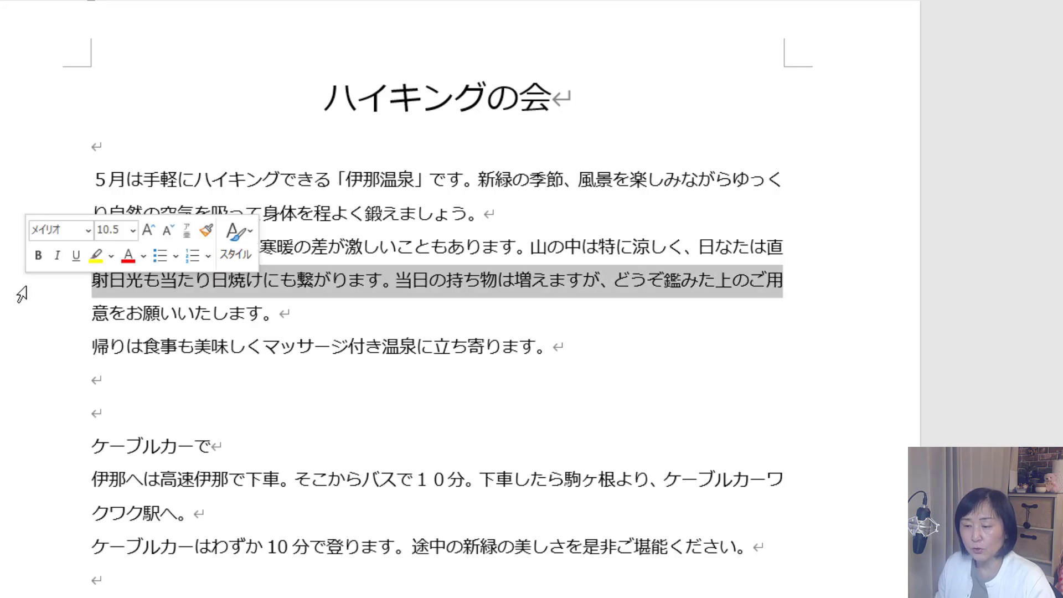
pyautogui.tripleClick(22, 293)
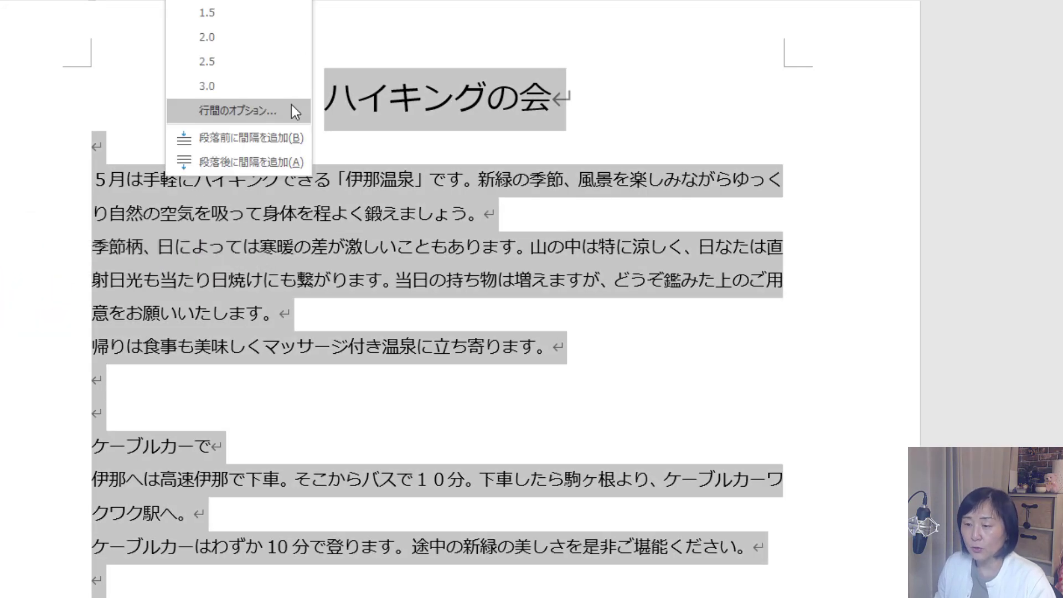
pyautogui.click(293, 110)
pyautogui.click(347, 366)
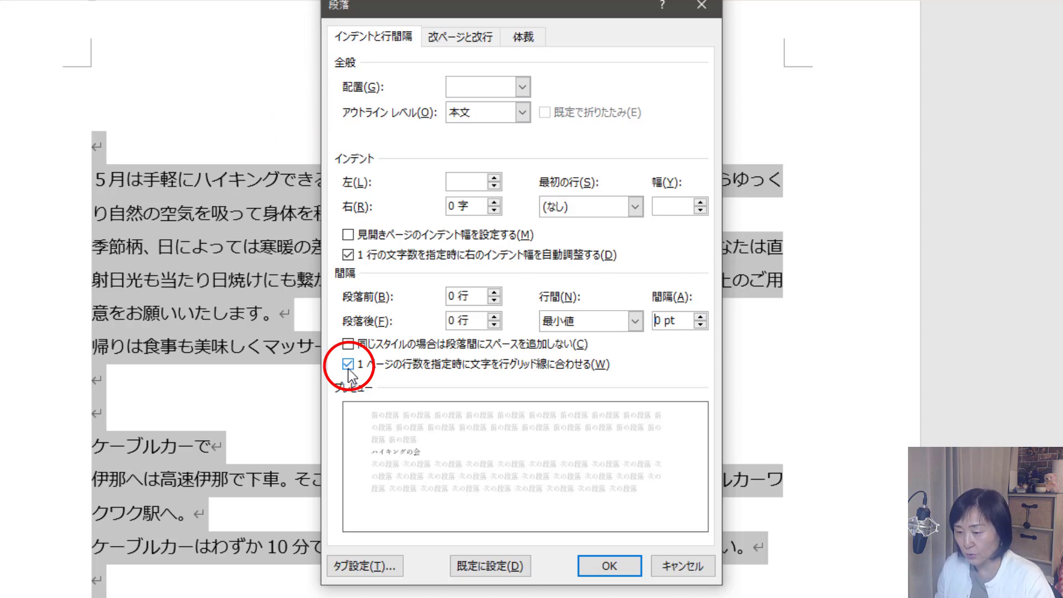
pyautogui.click(347, 365)
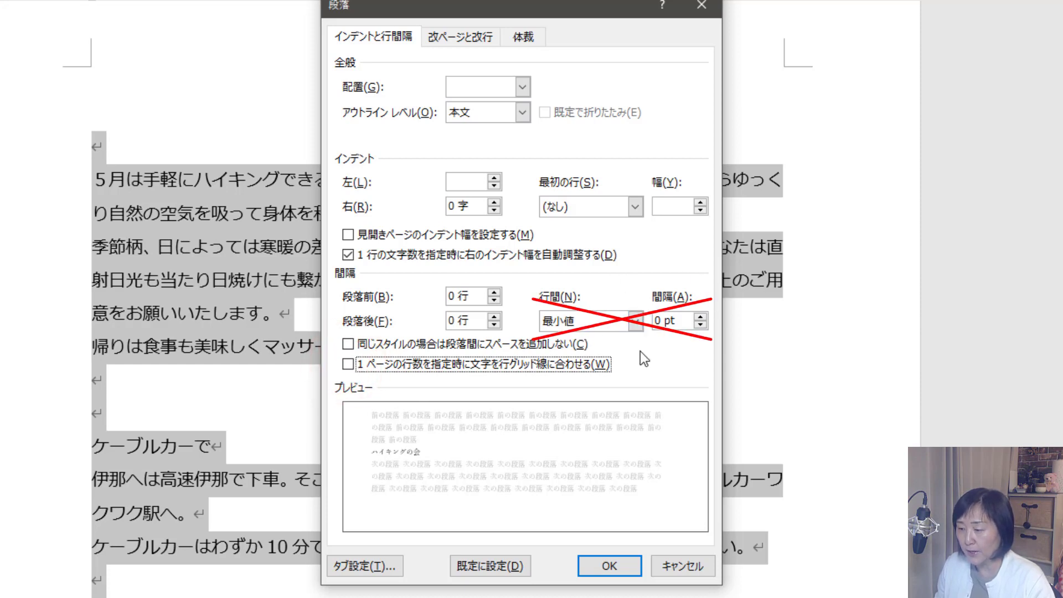
# Set the line spacing to Multiple at 0.75
pyautogui.click(635, 322)
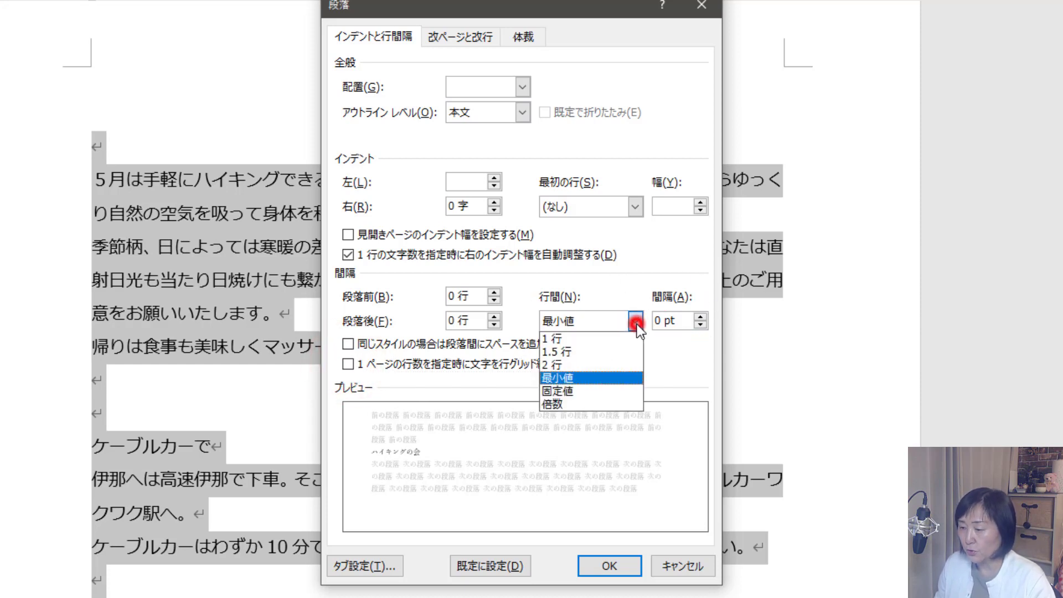
pyautogui.click(629, 404)
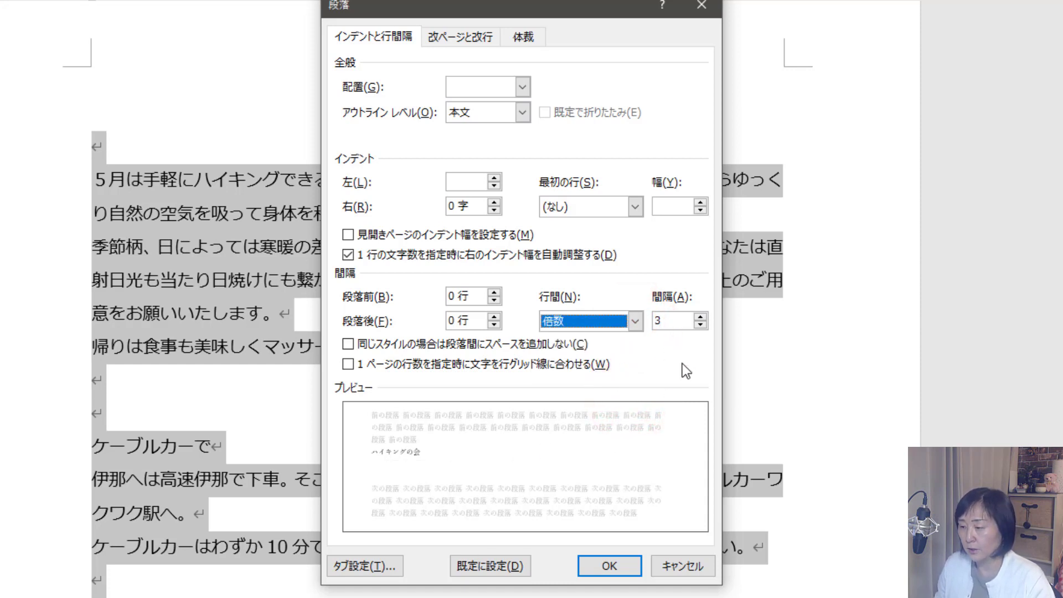
pyautogui.click(701, 325)
pyautogui.click(701, 325)
pyautogui.click(701, 326)
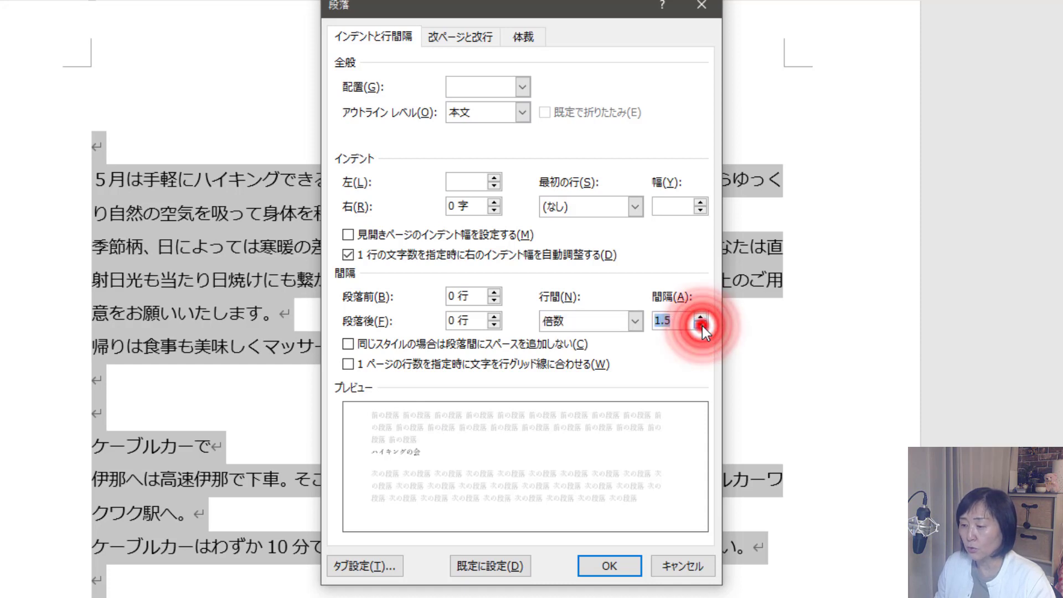
pyautogui.click(701, 326)
pyautogui.click(701, 325)
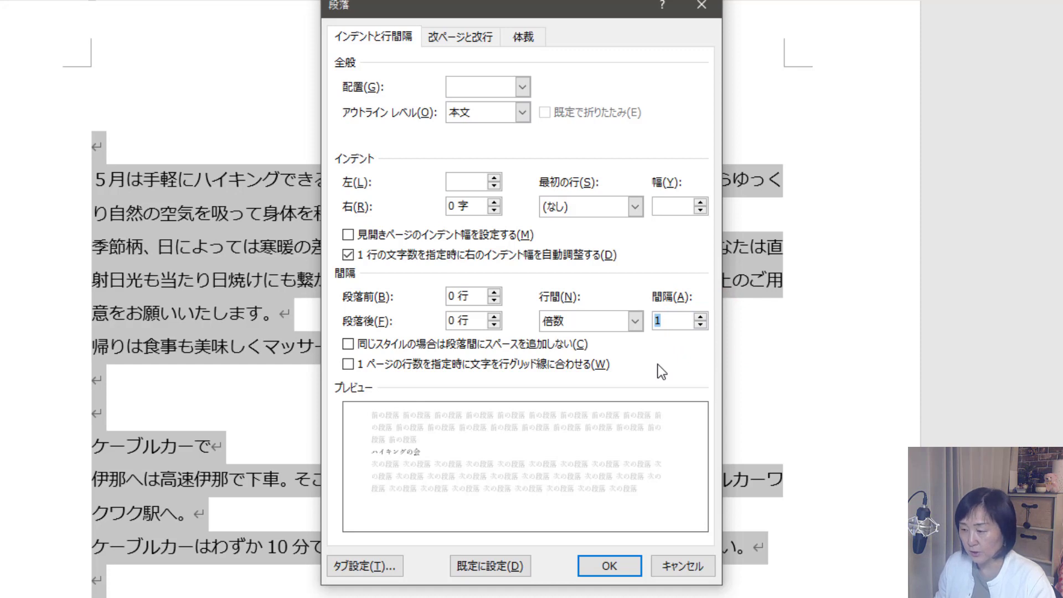
pyautogui.click(702, 325)
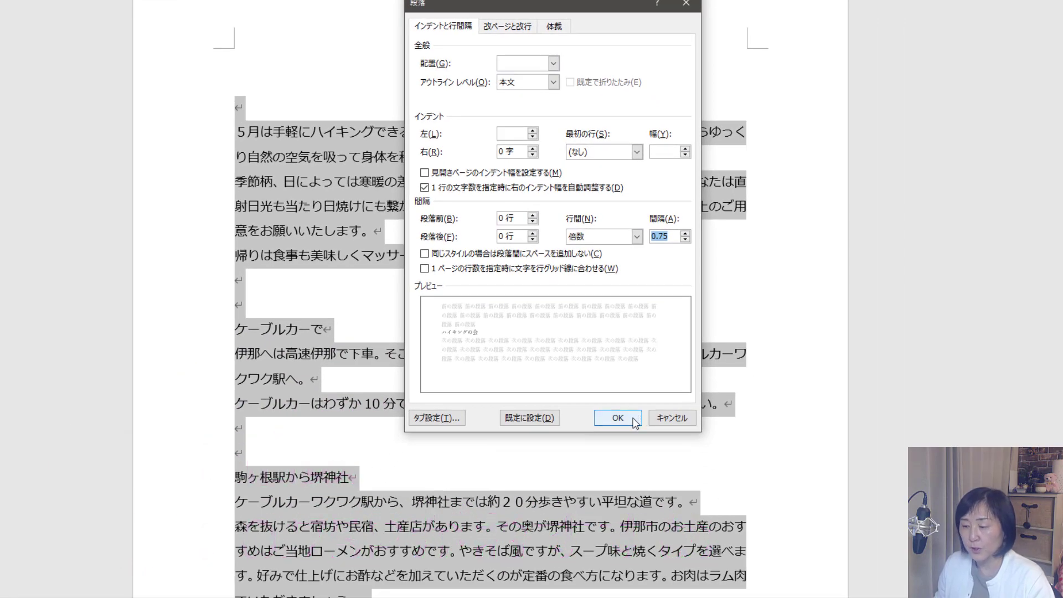
pyautogui.click(618, 418)
# Deselect the text and scroll through the tightened hiking document
pyautogui.click(769, 451)
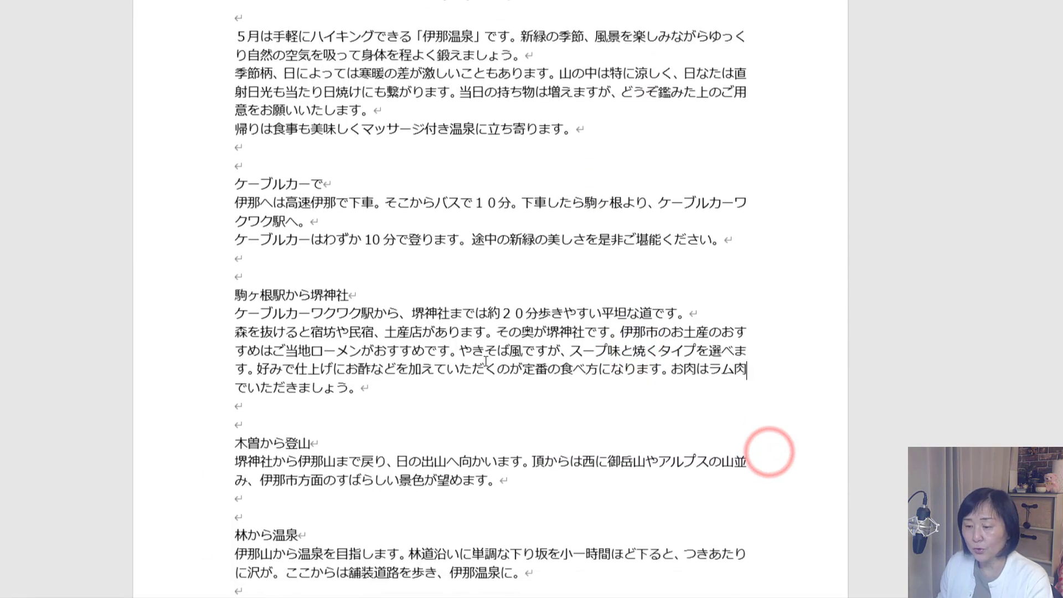
pyautogui.scroll(-2, 486, 360)
pyautogui.scroll(-2, 486, 360)
pyautogui.scroll(-1, 485, 360)
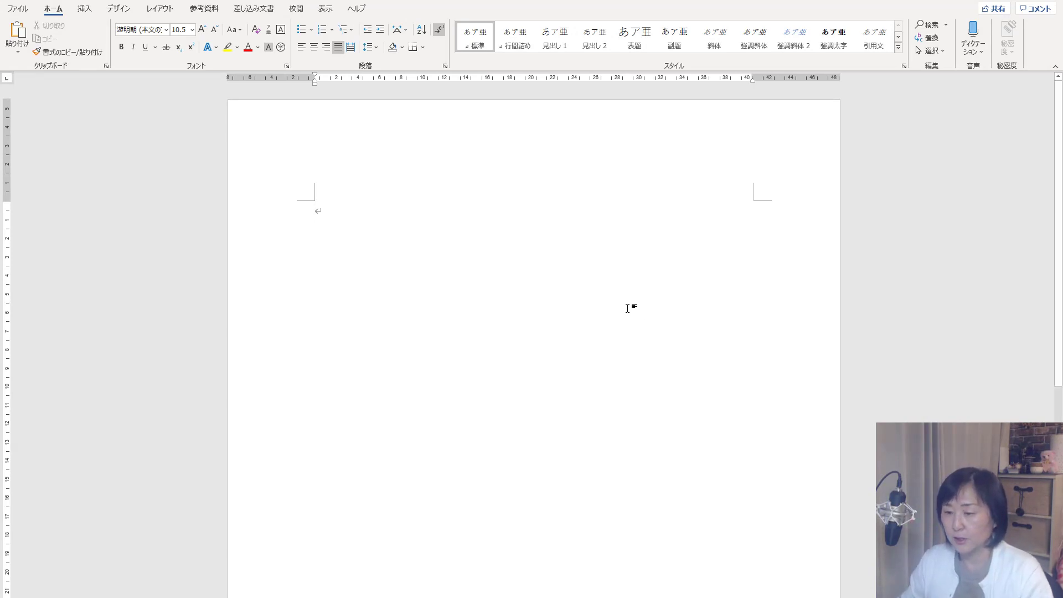
# Add several empty paragraphs to the blank document and put the cursor on the first one
pyautogui.scroll(-2, 610, 388)
pyautogui.scroll(-5, 595, 499)
pyautogui.scroll(8, 594, 537)
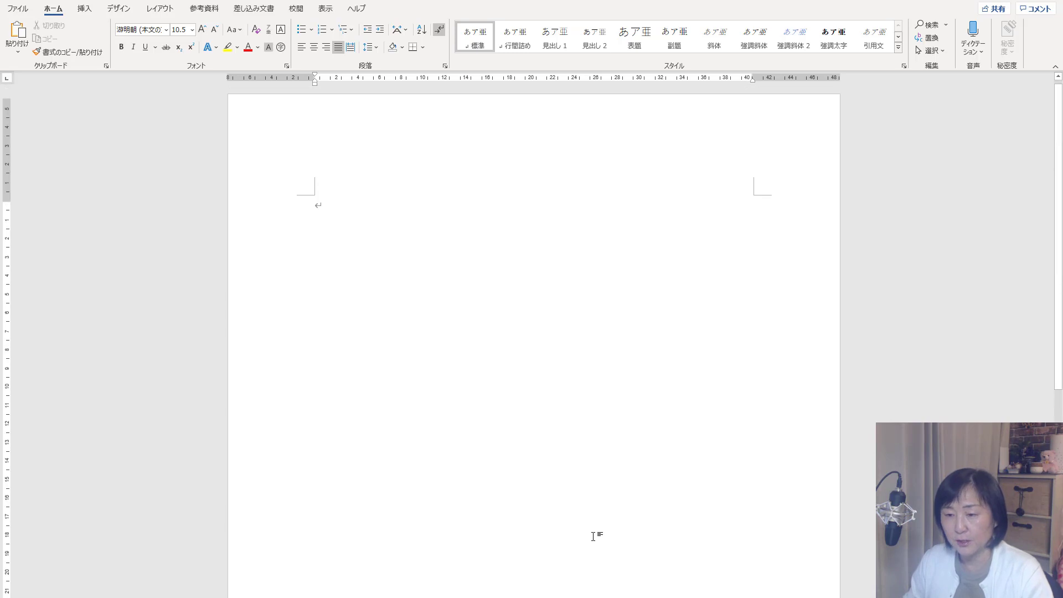
pyautogui.press('Return')
pyautogui.press('Return')
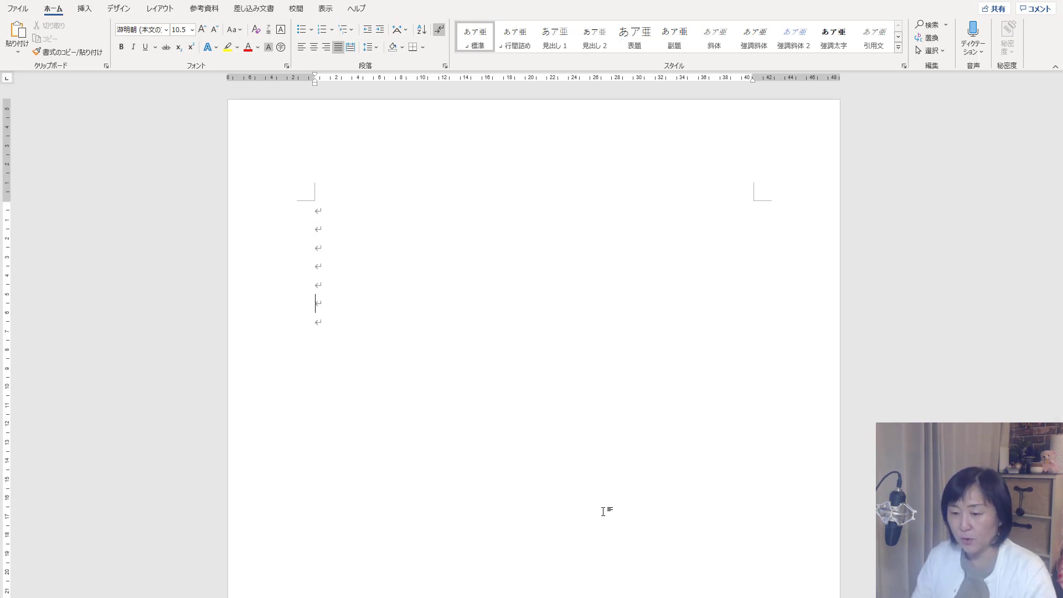
pyautogui.scroll(1, 591, 432)
pyautogui.scroll(-2, 399, 387)
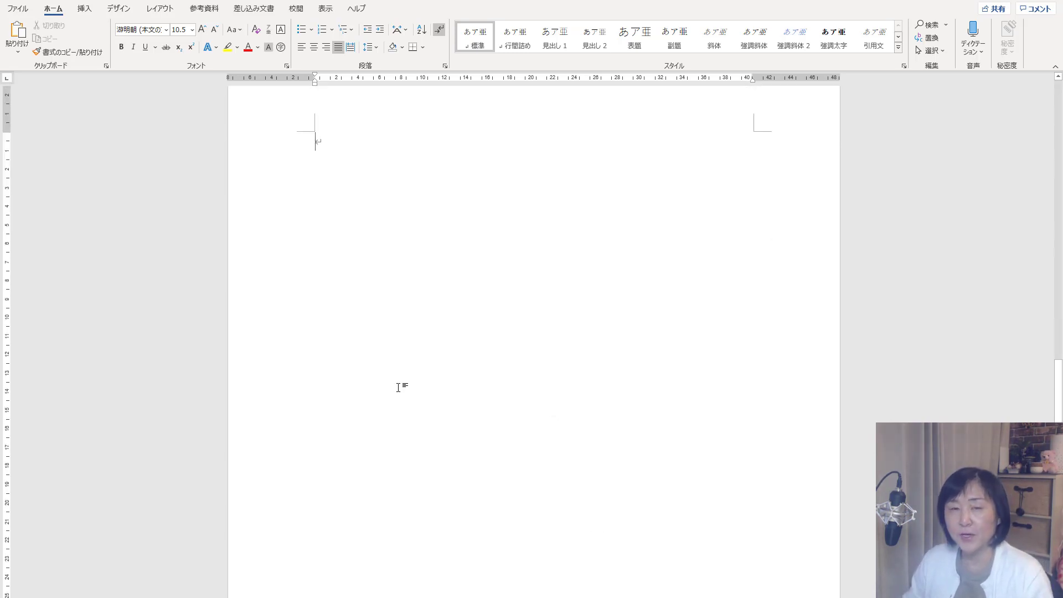
pyautogui.scroll(-4, 425, 427)
pyautogui.scroll(-2, 430, 441)
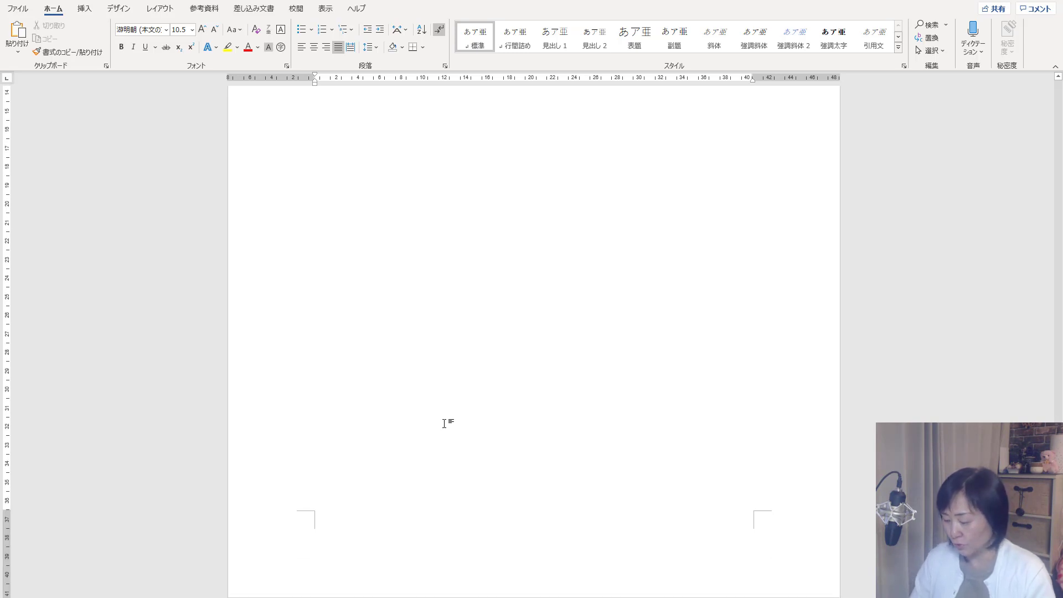
pyautogui.scroll(5, 443, 423)
pyautogui.scroll(3, 466, 427)
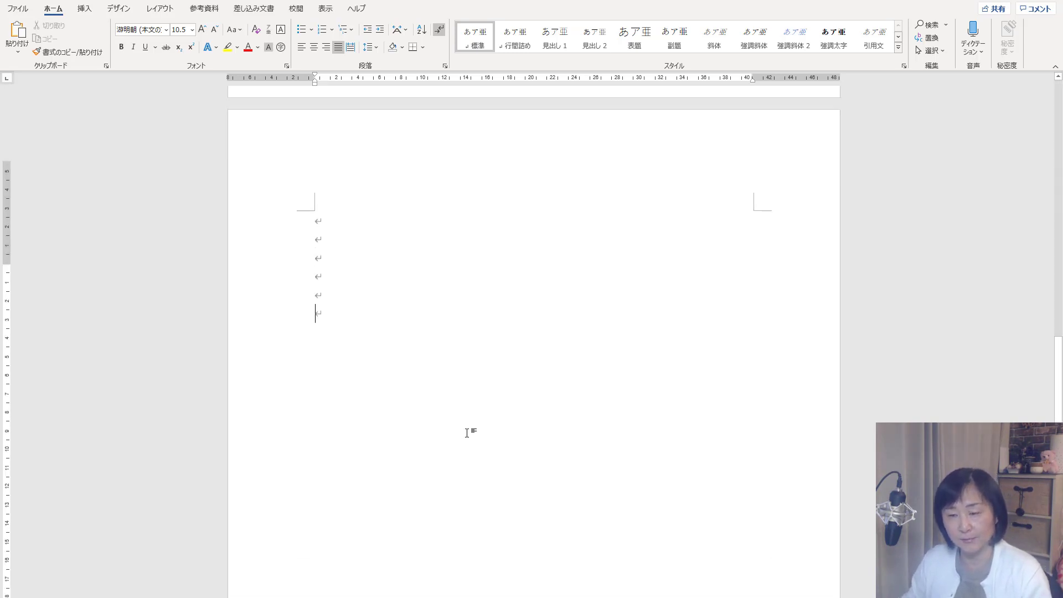
pyautogui.scroll(5, 482, 431)
pyautogui.scroll(-4, 477, 430)
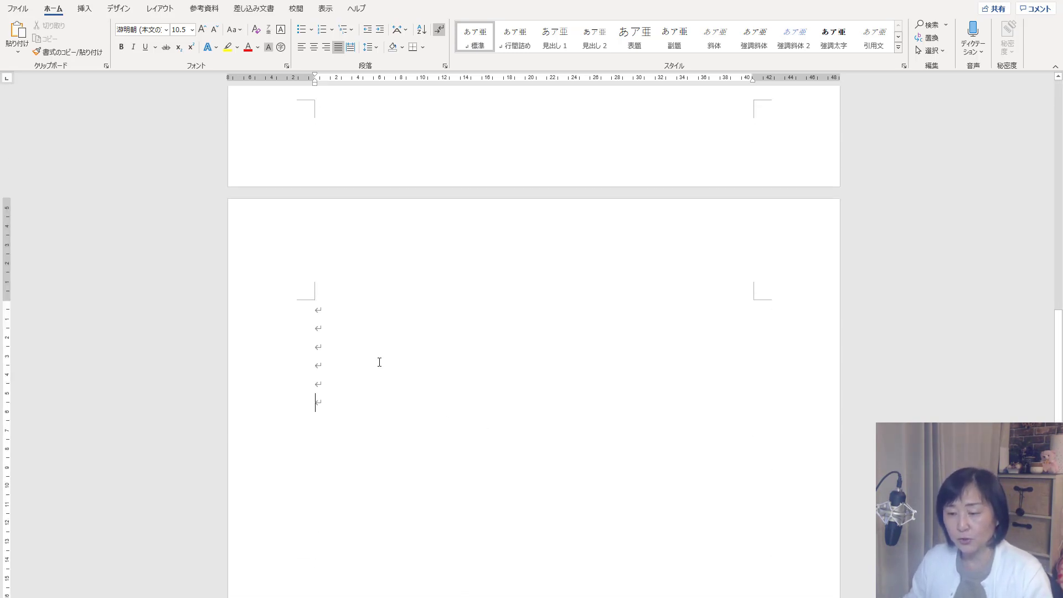
pyautogui.click(330, 313)
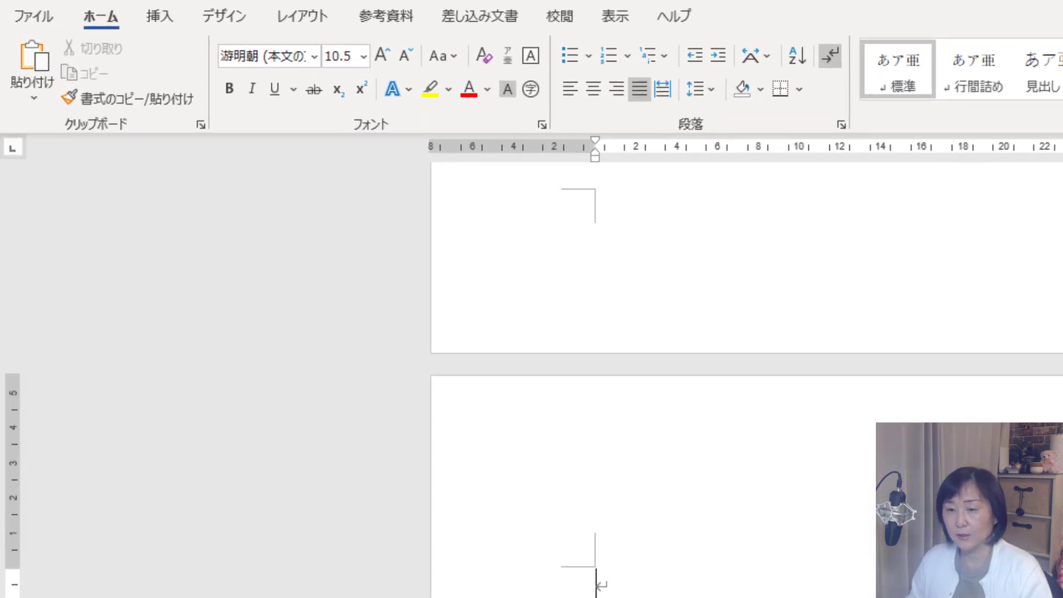
pyautogui.click(303, 18)
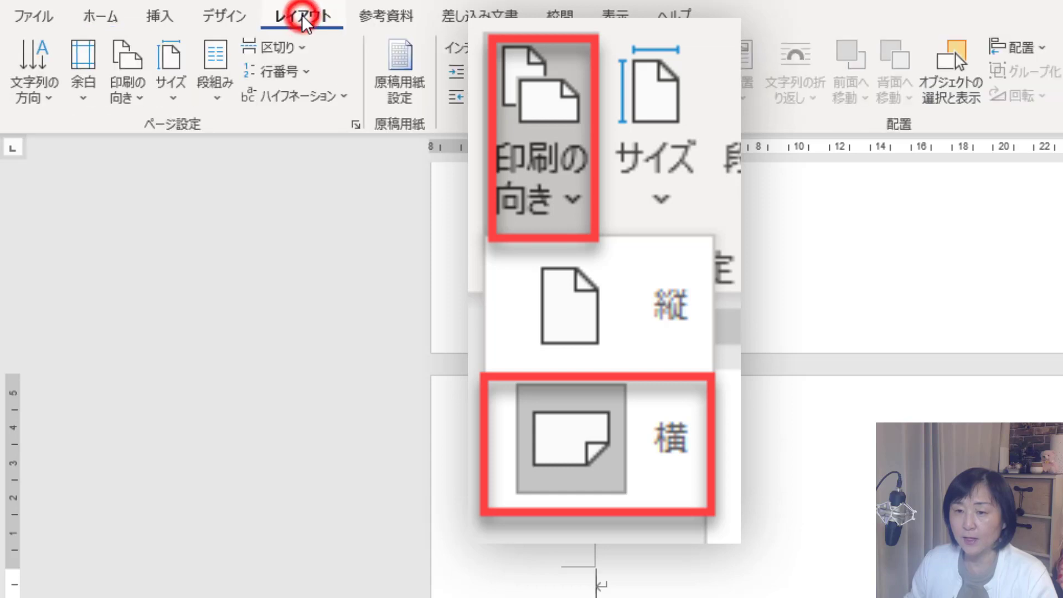
pyautogui.click(130, 94)
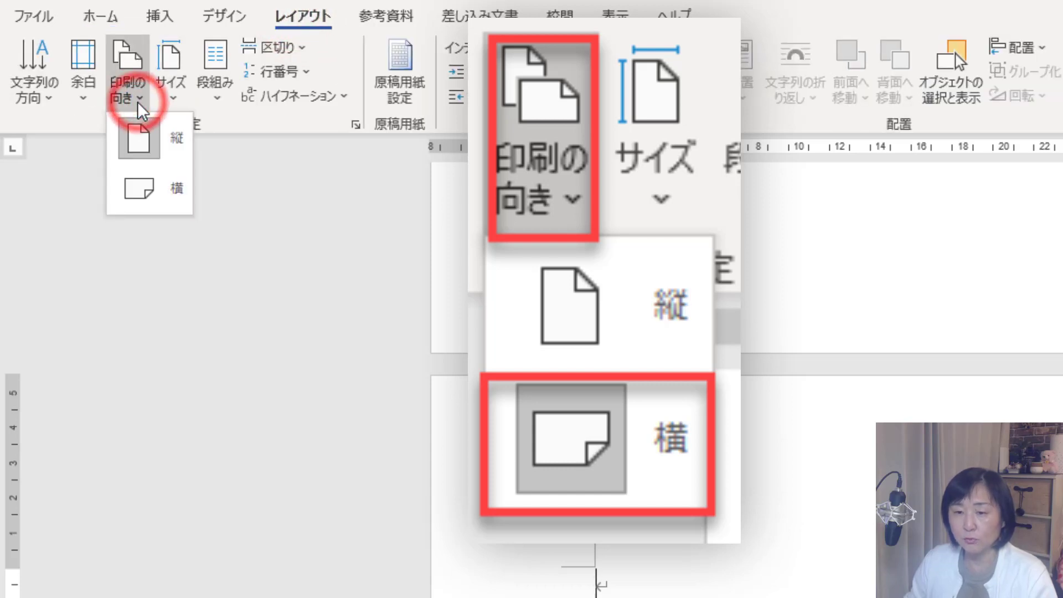
pyautogui.click(159, 195)
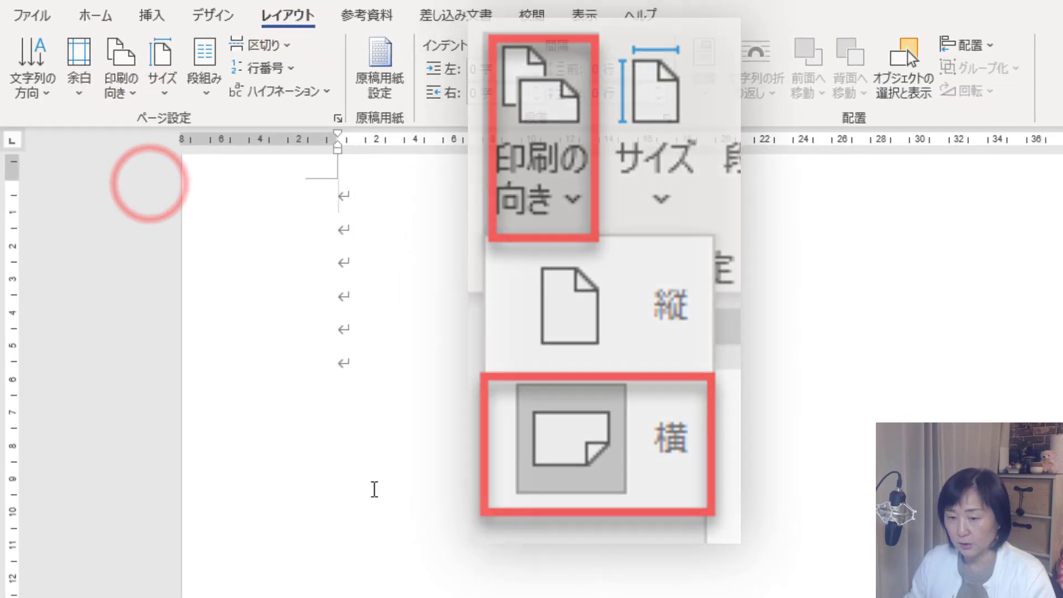
pyautogui.scroll(3, 584, 457)
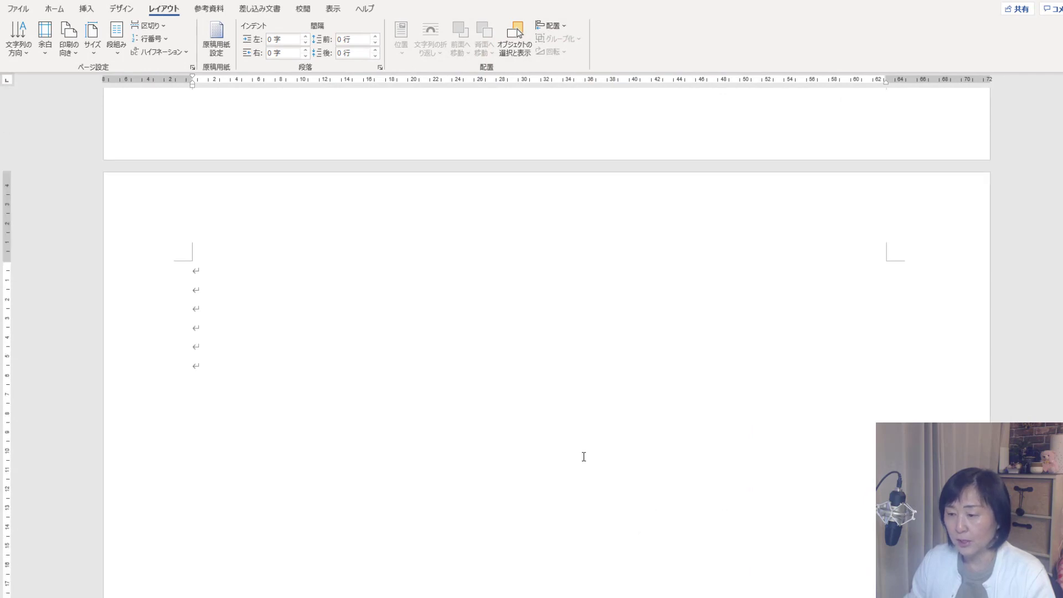
pyautogui.scroll(5, 584, 456)
pyautogui.scroll(5, 584, 457)
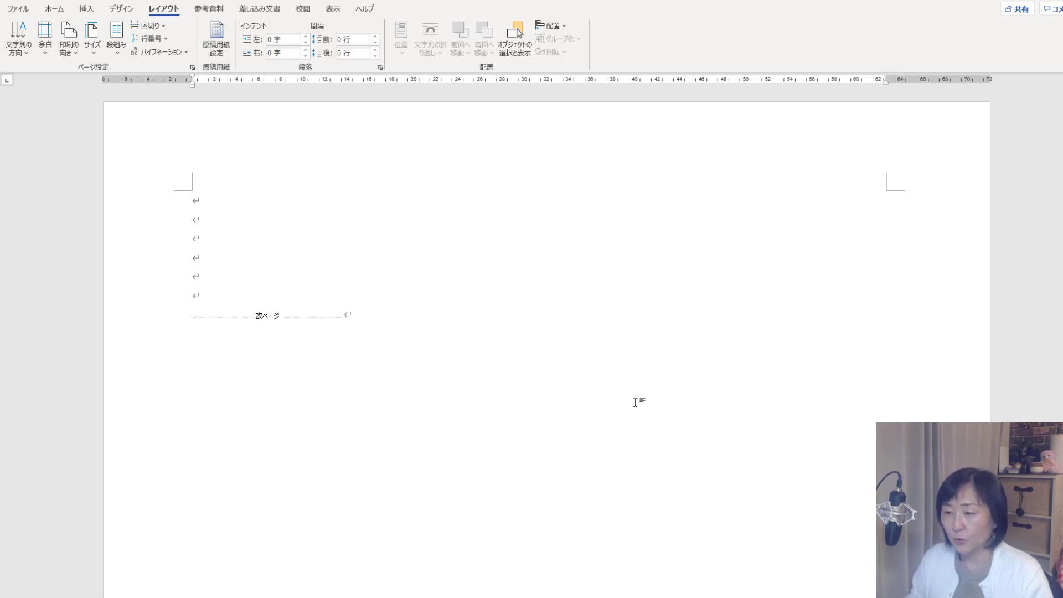
pyautogui.scroll(-3, 605, 440)
pyautogui.scroll(-1, 605, 440)
pyautogui.scroll(-4, 605, 440)
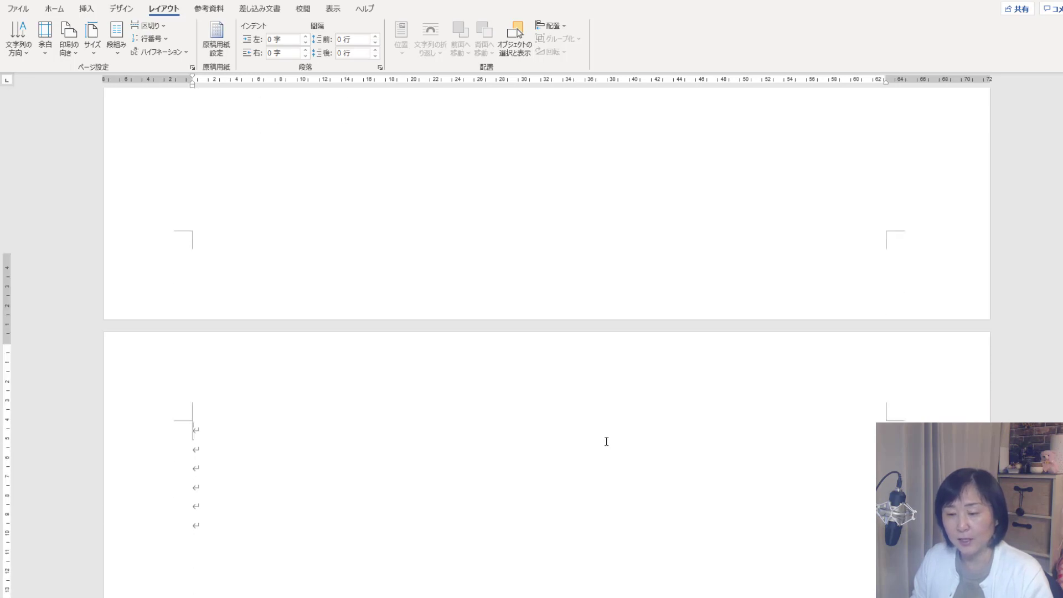
pyautogui.scroll(-3, 607, 441)
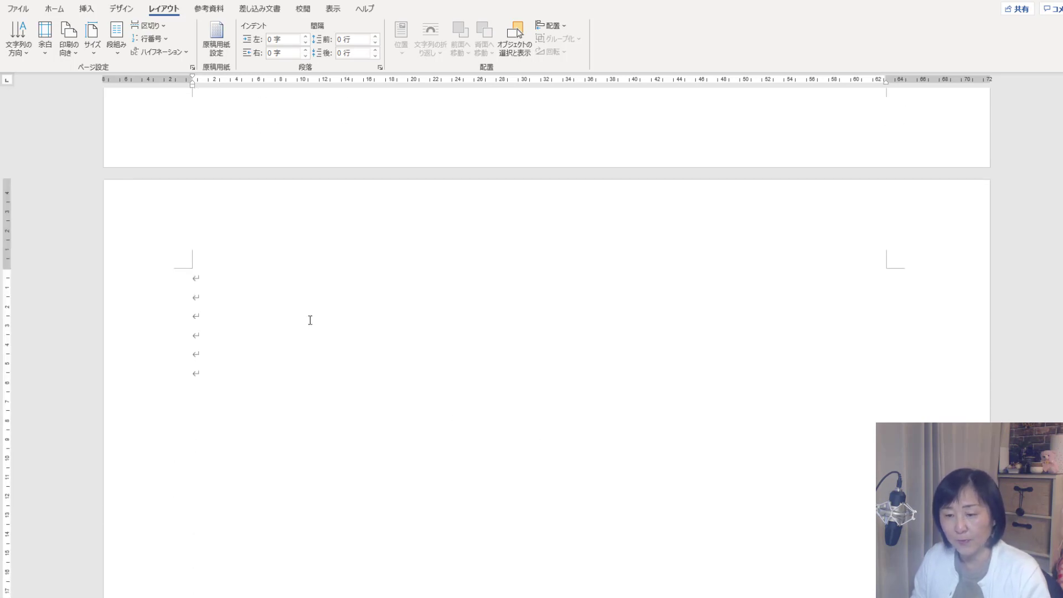
pyautogui.click(92, 1)
pyautogui.scroll(-1, 380, 409)
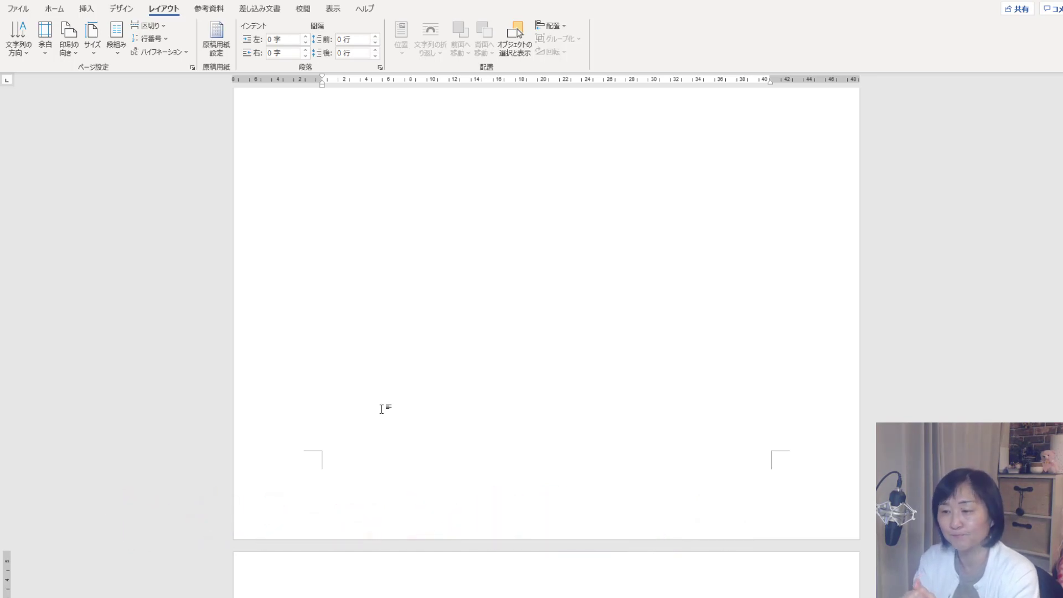
pyautogui.scroll(-5, 484, 421)
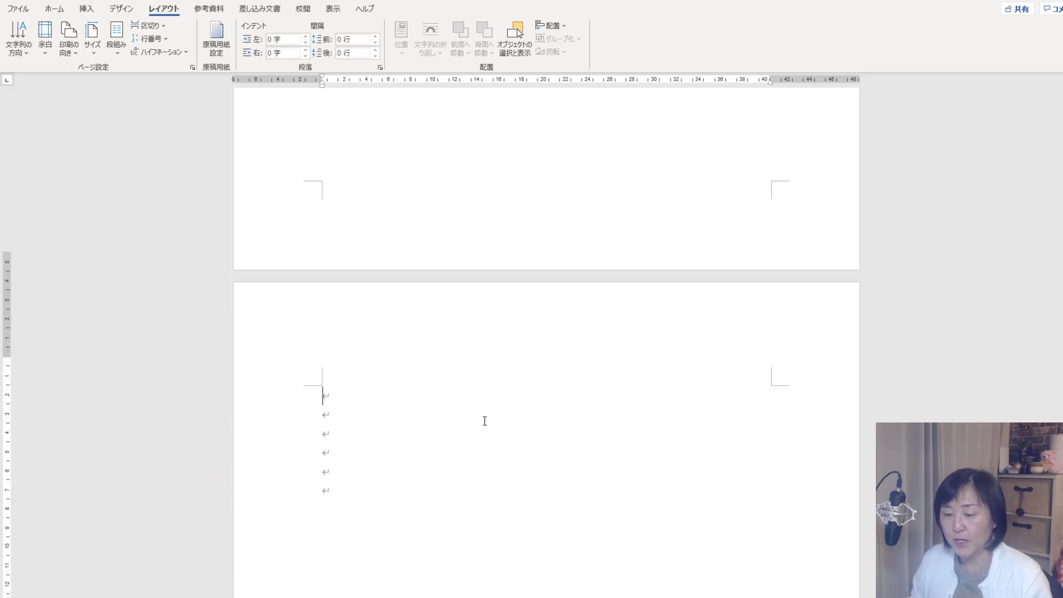
pyautogui.scroll(-3, 385, 425)
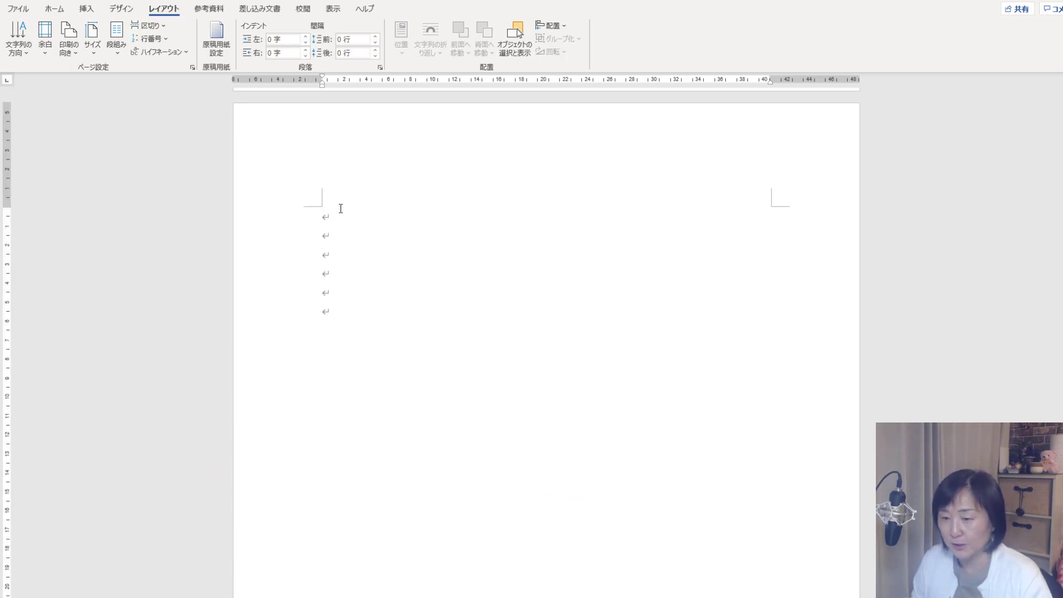
pyautogui.scroll(1, 340, 209)
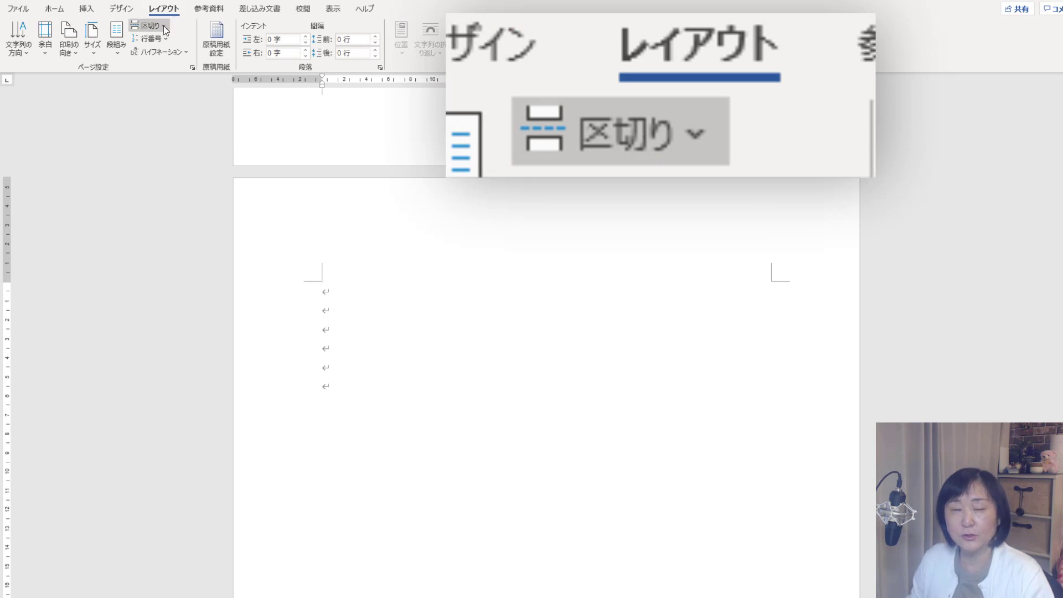
# Insert a continuous section break after page 1's page break, then place the cursor on page 2
pyautogui.click(164, 26)
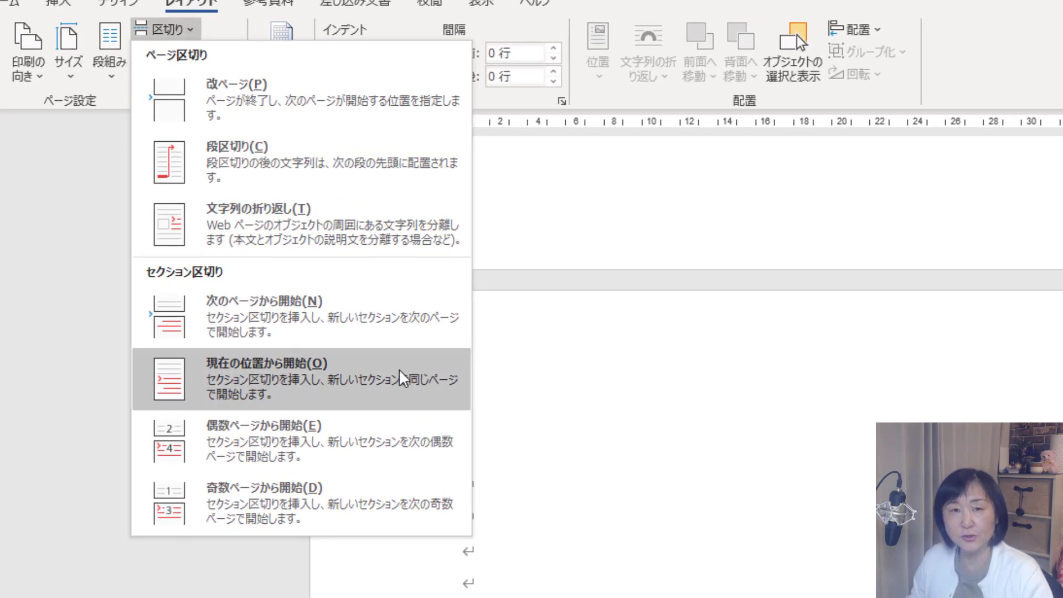
pyautogui.click(403, 379)
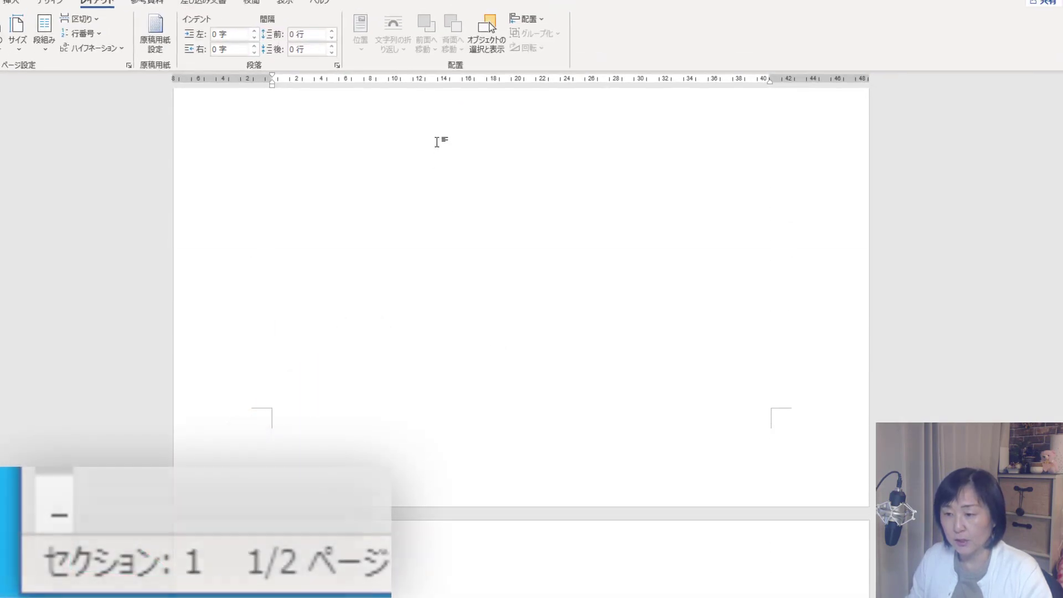
pyautogui.click(434, 139)
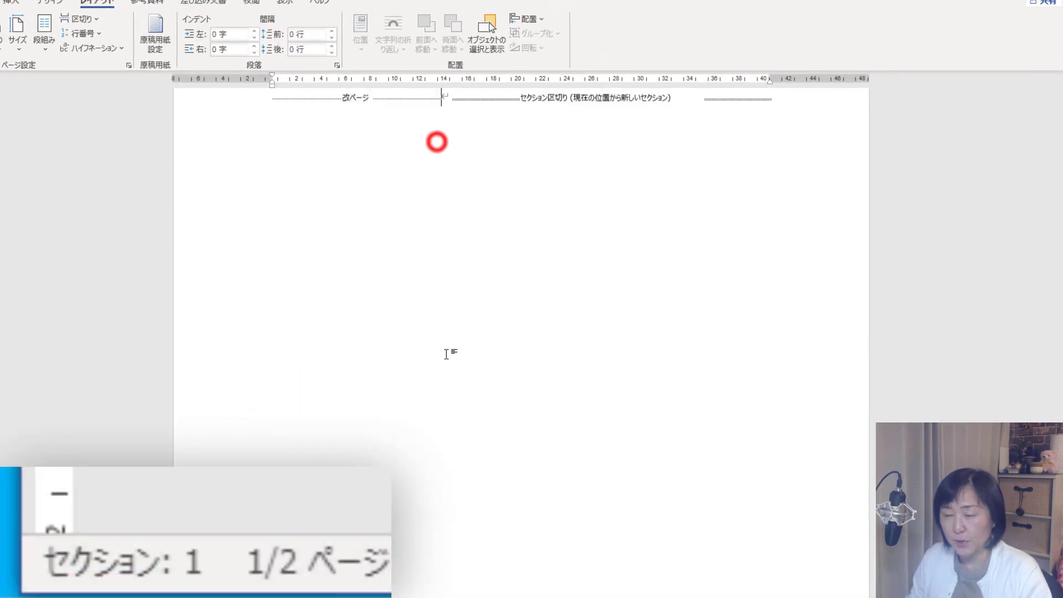
pyautogui.scroll(4, 447, 368)
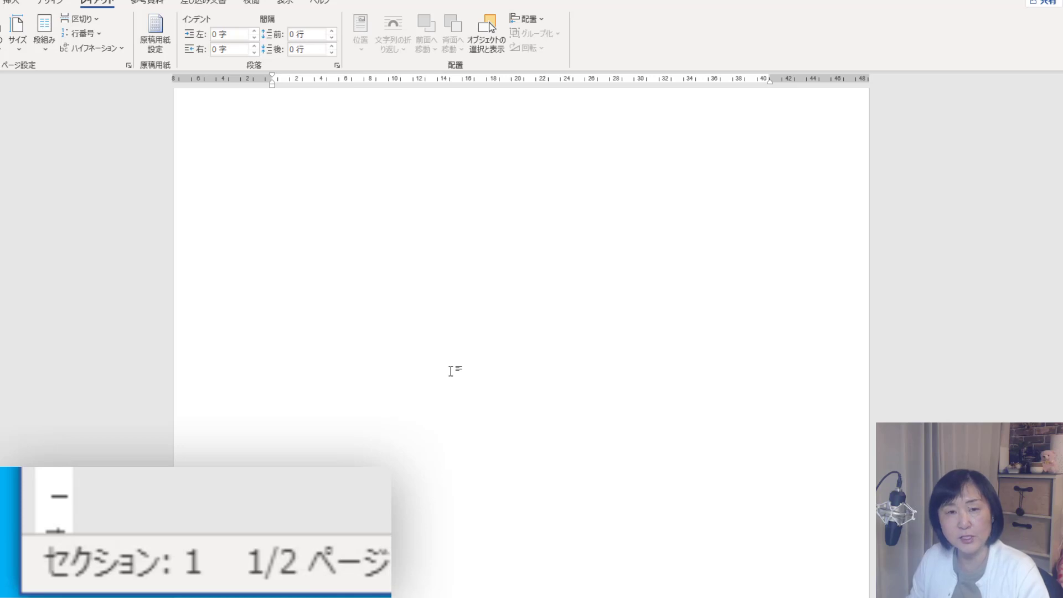
pyautogui.scroll(-3, 451, 372)
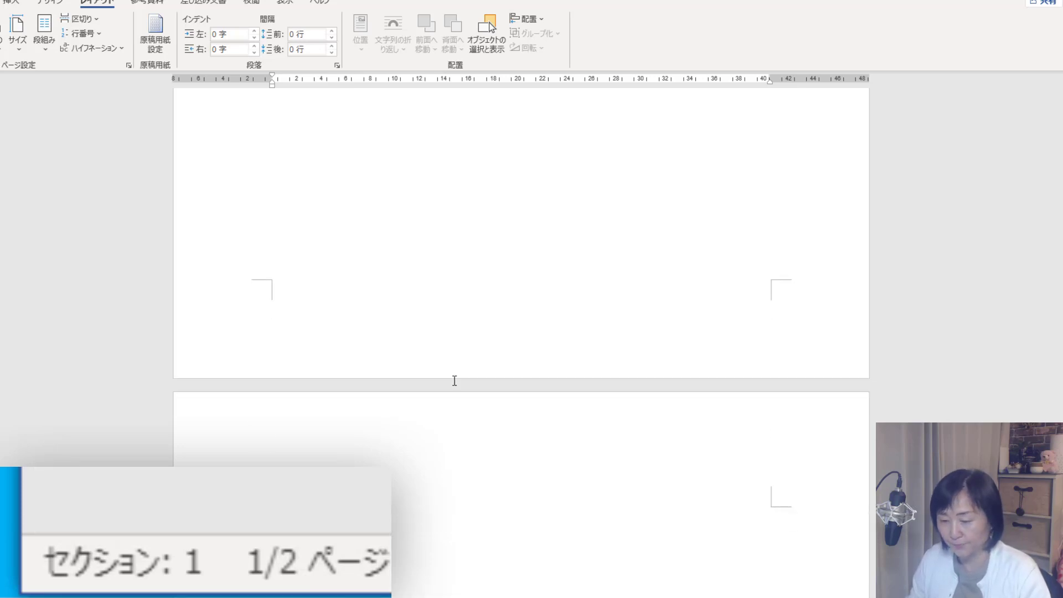
pyautogui.scroll(-3, 453, 376)
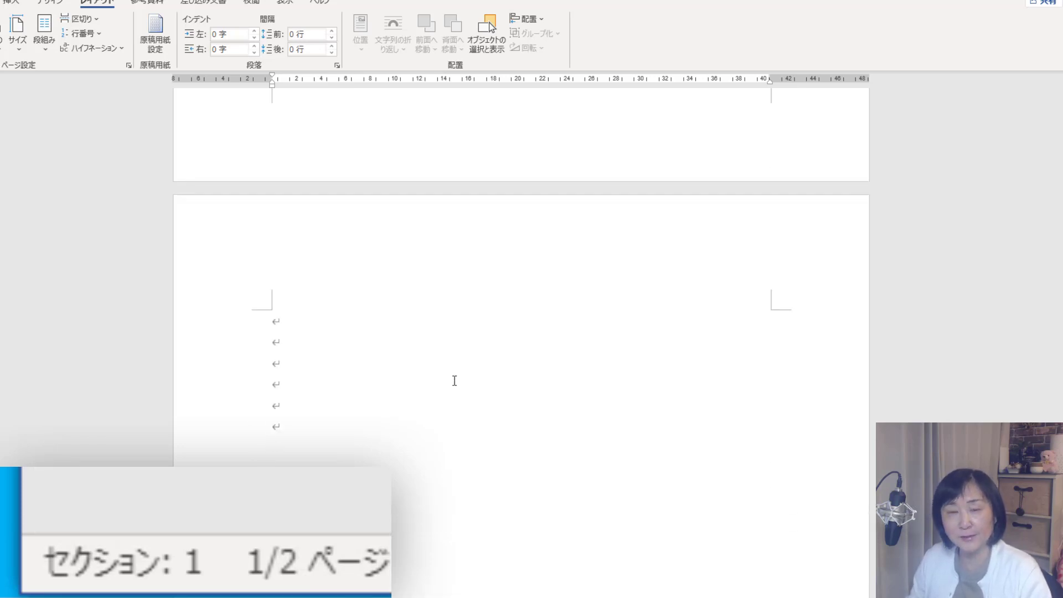
pyautogui.click(289, 319)
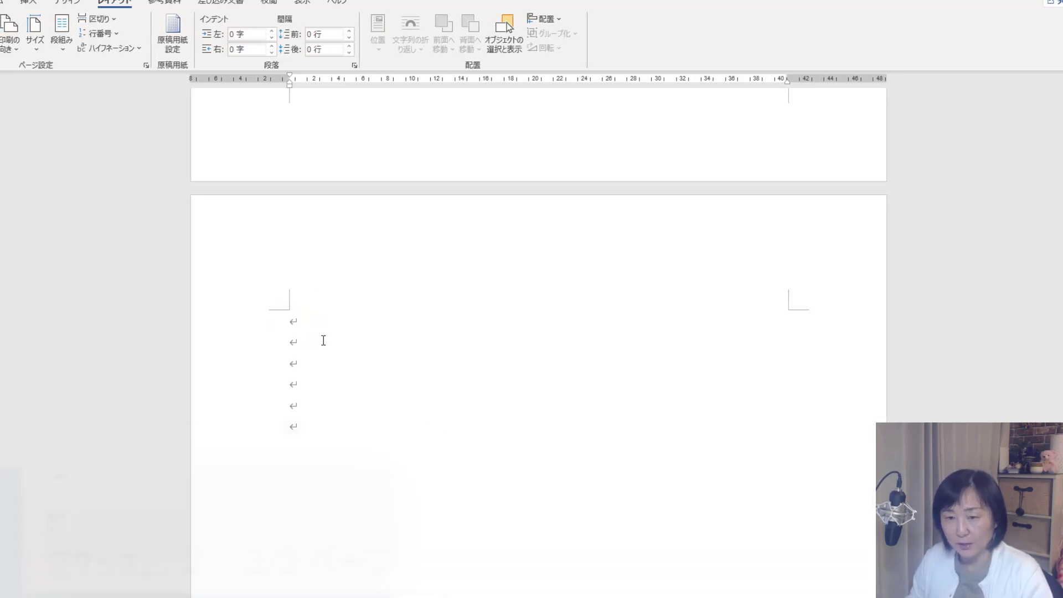
# Make section 2's page landscape while page 1 stays portrait
pyautogui.click(10, 39)
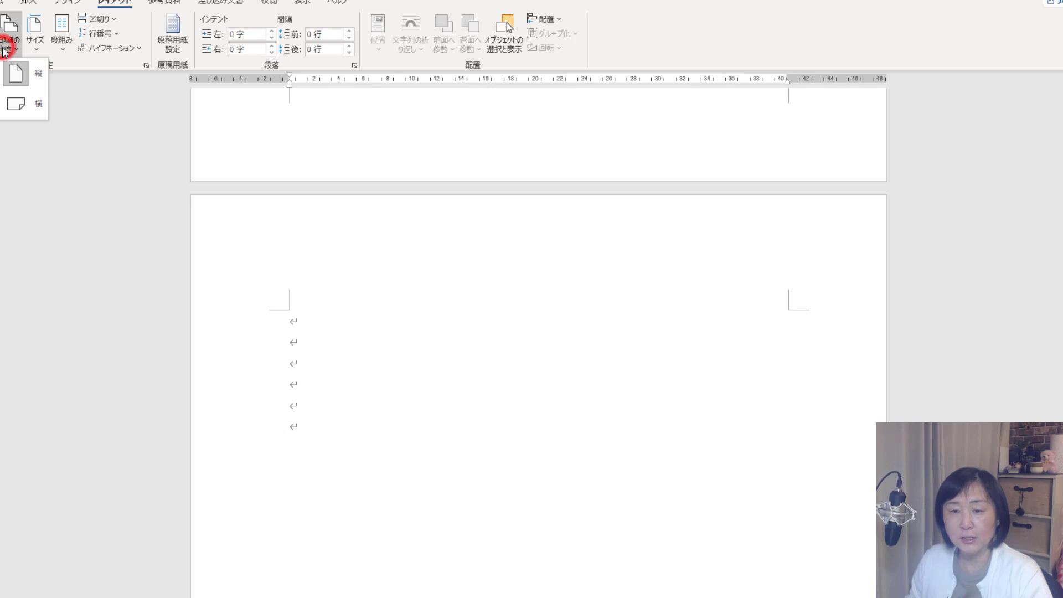
pyautogui.click(37, 105)
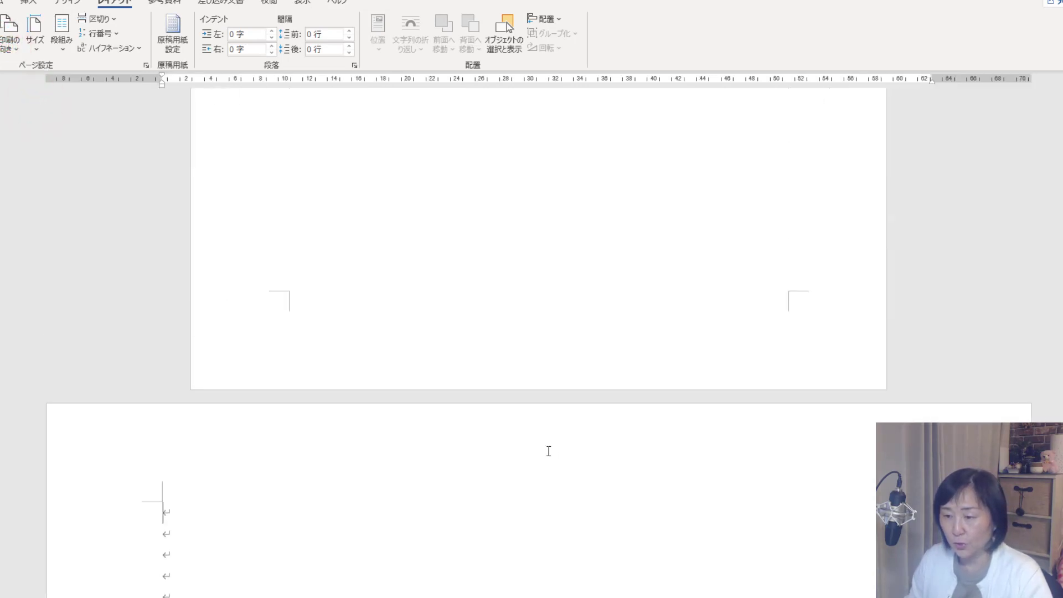
pyautogui.scroll(2, 549, 451)
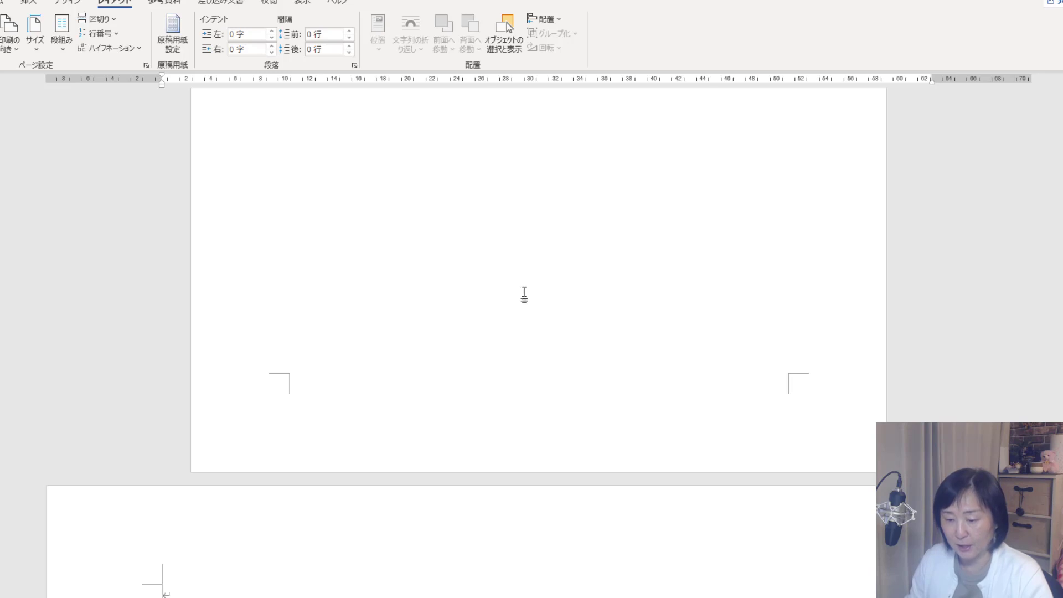
pyautogui.scroll(-4, 524, 294)
pyautogui.scroll(-3, 530, 314)
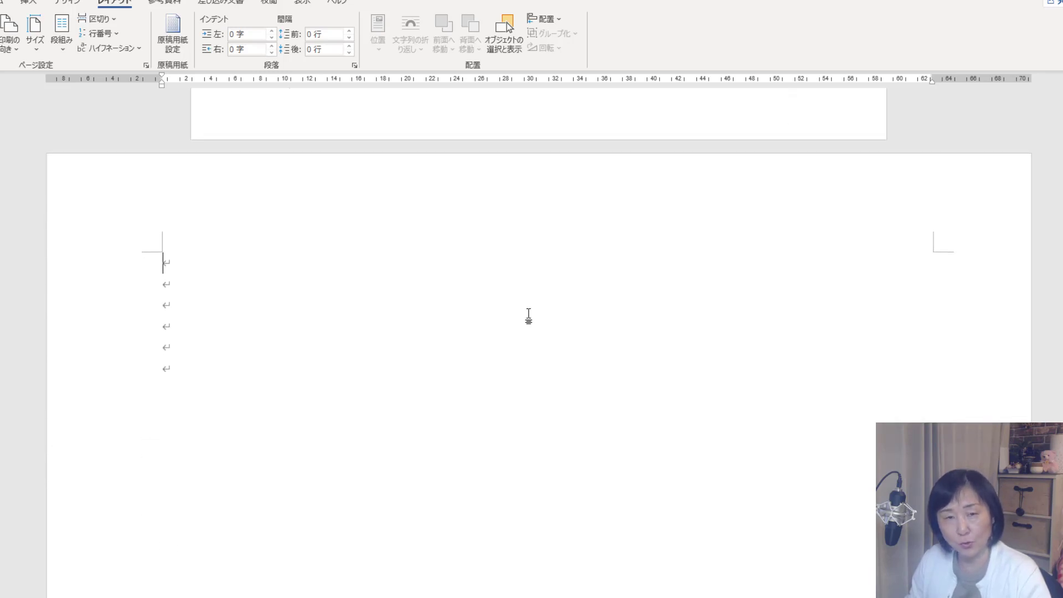
pyautogui.scroll(-3, 528, 314)
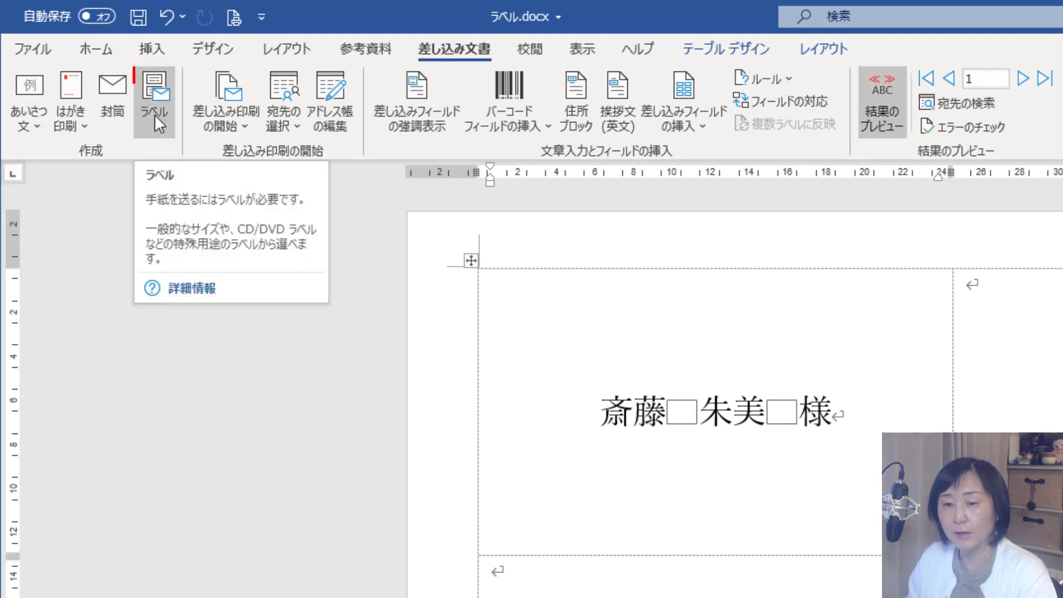
# Restart the mail merge as Labels and cancel Label Options, keeping the A-ONE 51002 labels
pyautogui.click(250, 123)
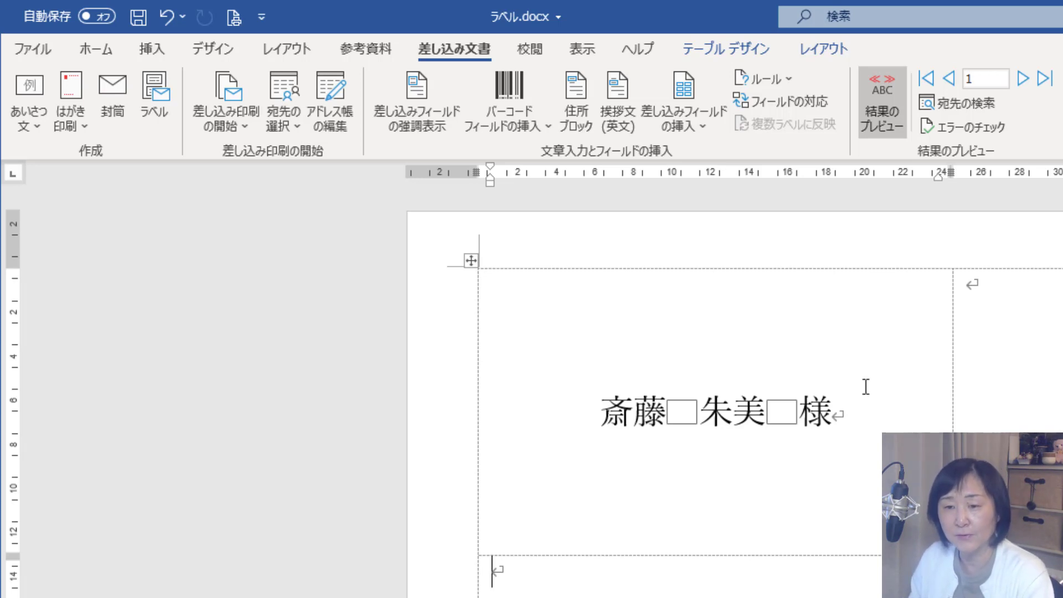
pyautogui.click(233, 128)
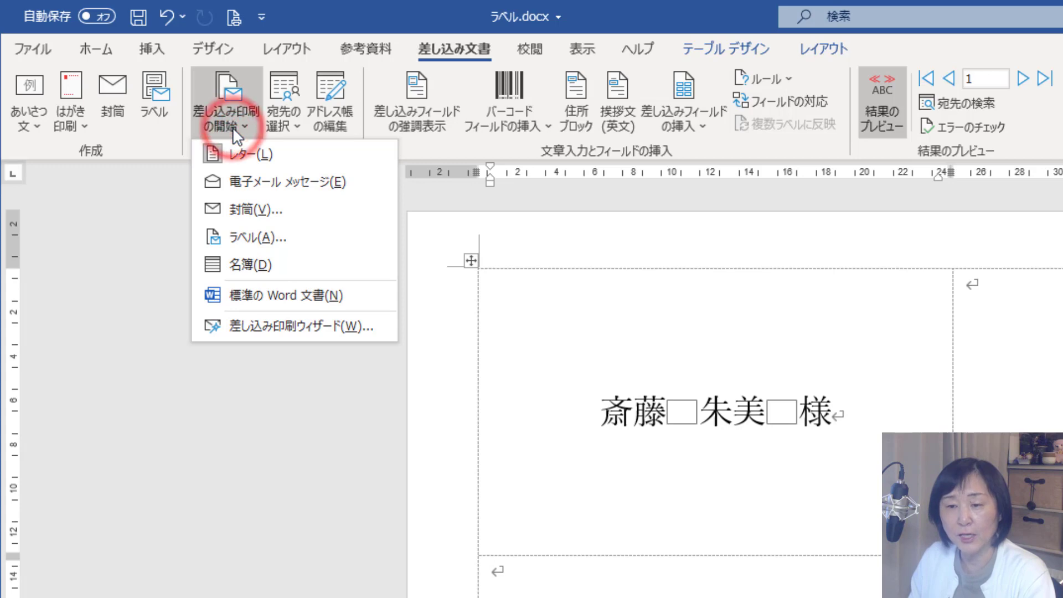
pyautogui.click(327, 237)
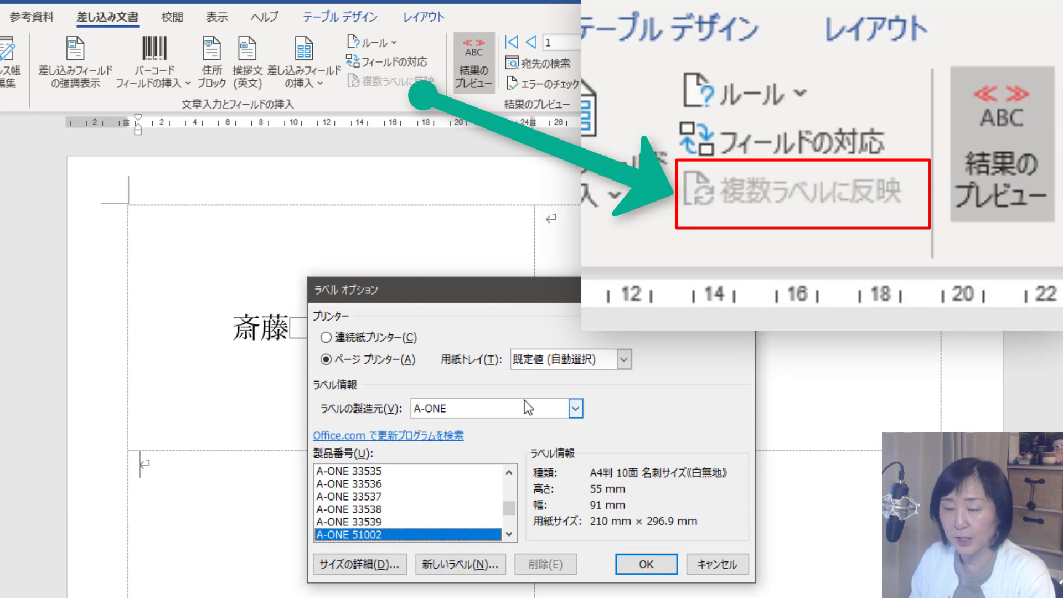
pyautogui.click(736, 563)
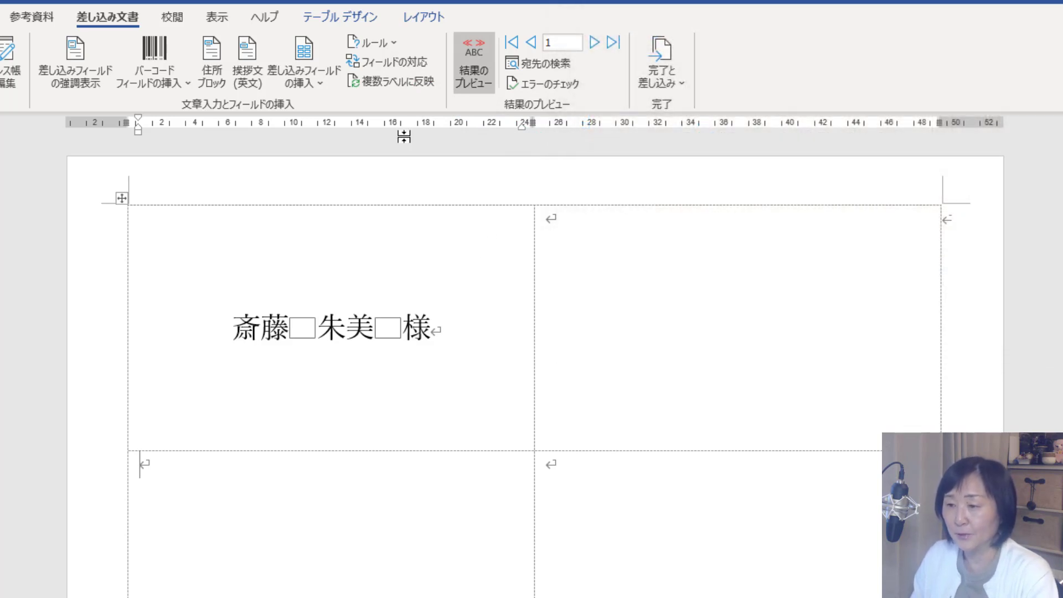
# Update all labels from the first one and centre each label's name in its cell
pyautogui.click(421, 83)
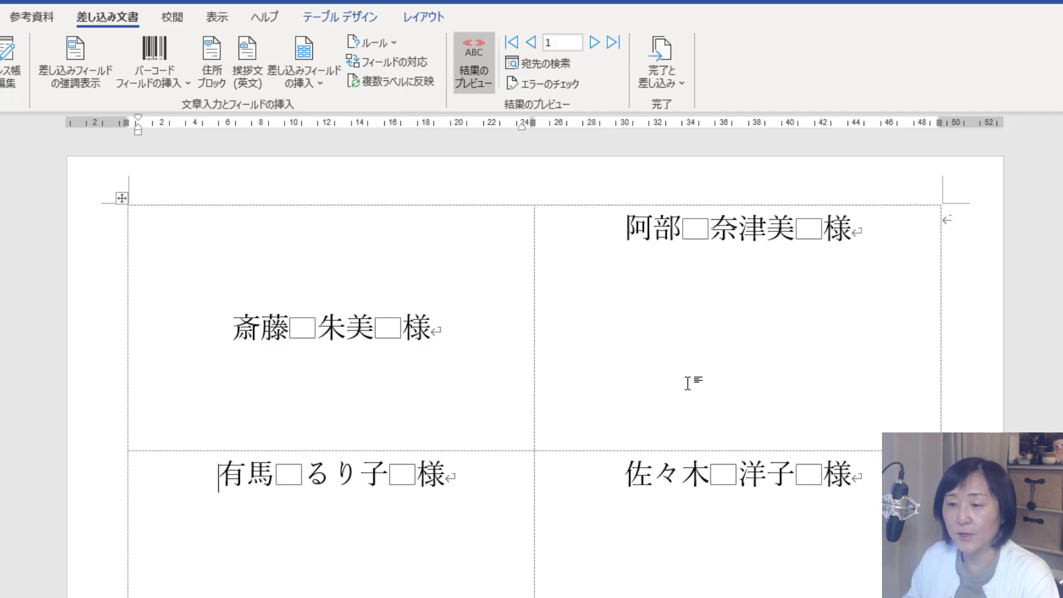
pyautogui.click(123, 198)
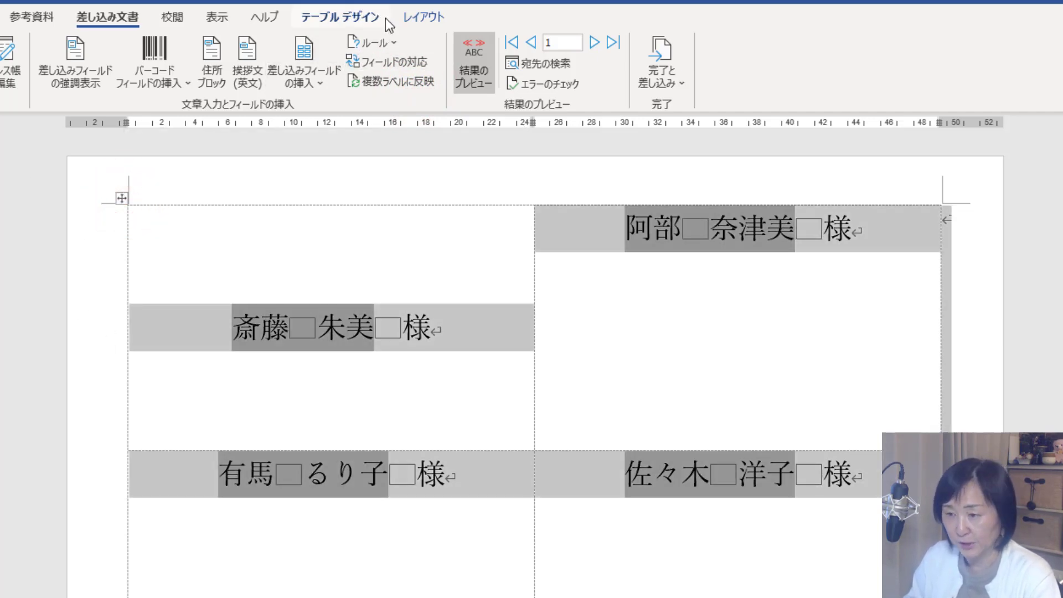
pyautogui.click(427, 18)
pyautogui.click(573, 62)
pyautogui.click(856, 381)
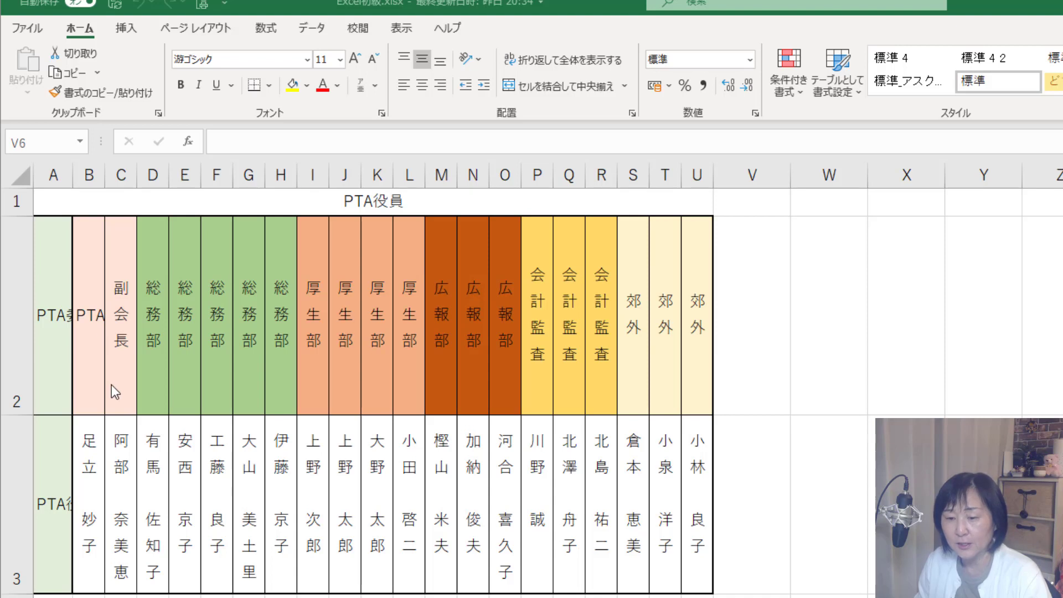
# Make cells A2, B2 and A3 (PTA委員会名, PTA会長, PTA役員名) use vertical text orientation
pyautogui.click(53, 316)
pyautogui.hotkey('ctrl', 'v')
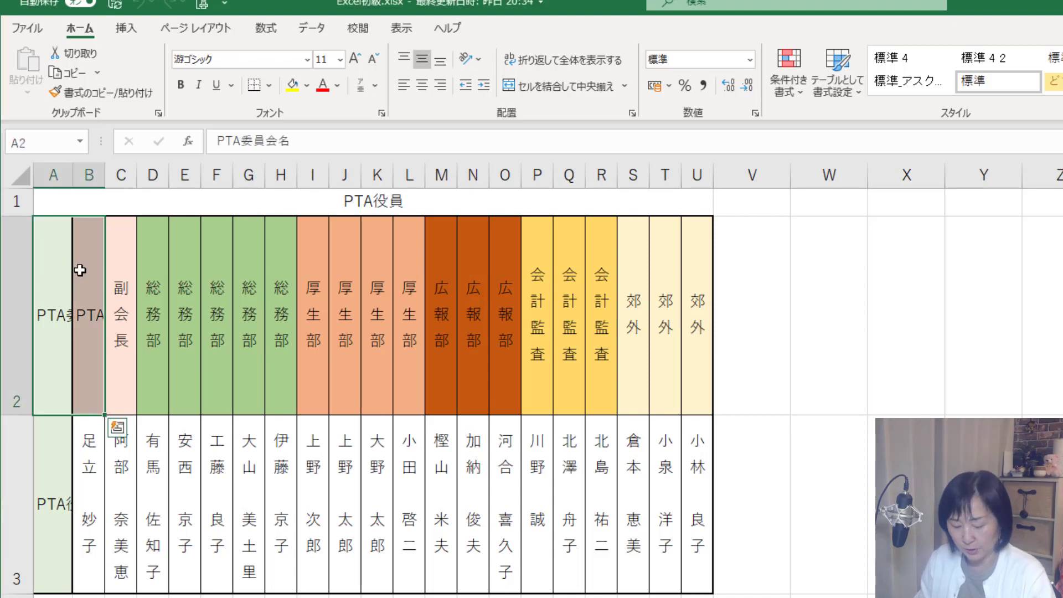
pyautogui.click(52, 456)
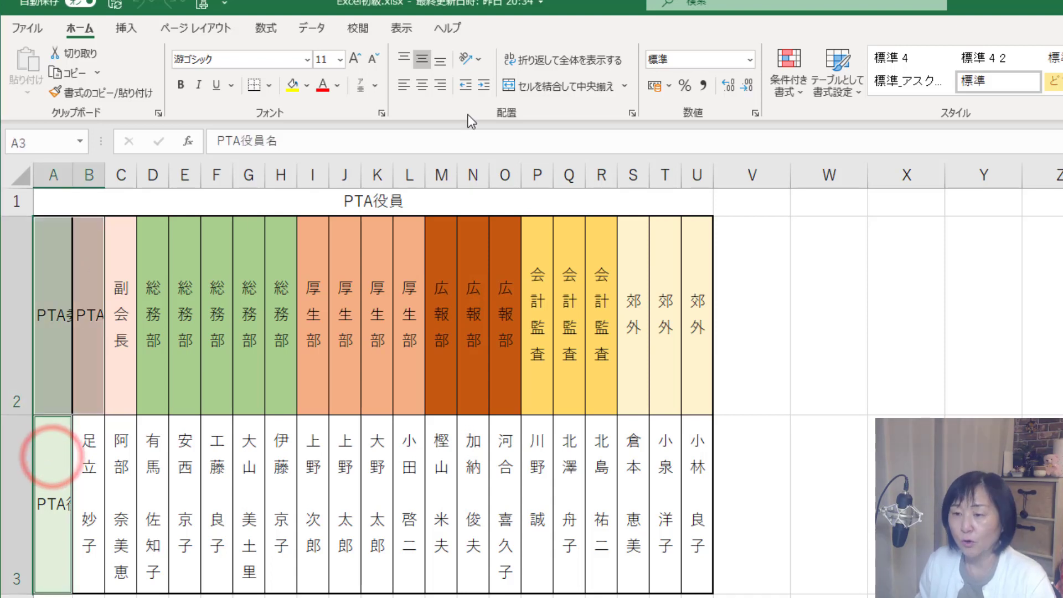
pyautogui.click(479, 59)
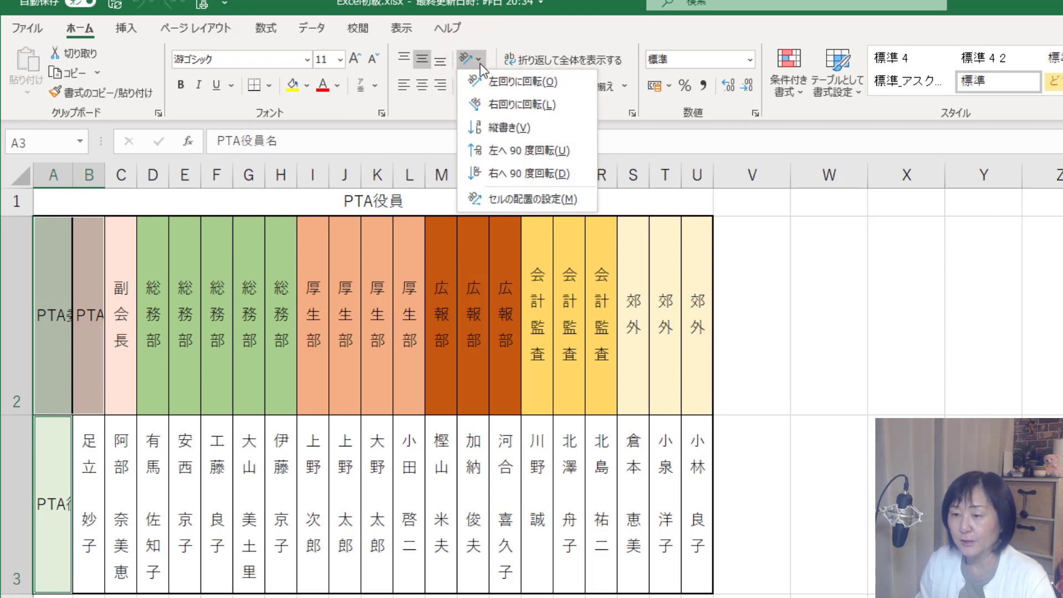
pyautogui.click(553, 123)
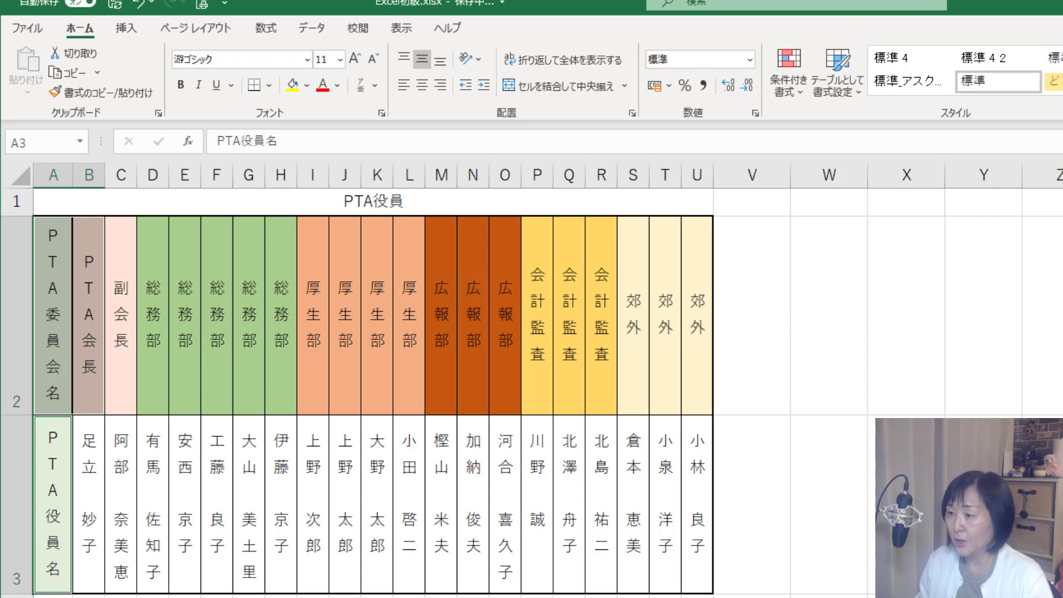
pyautogui.hotkey('alt', 'Tab')
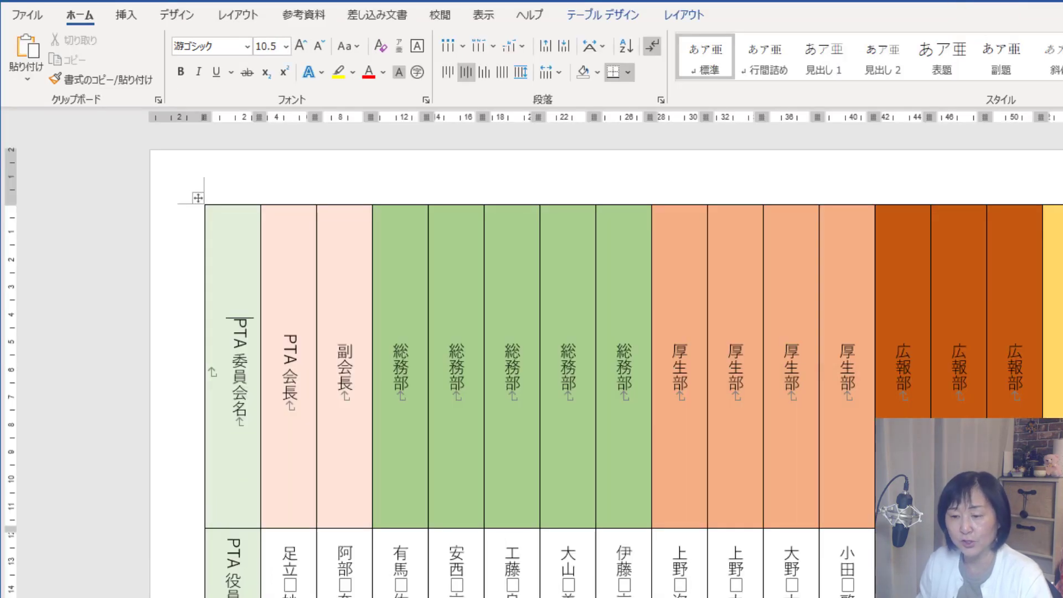
# Delete the empty line beside PTA委員会名 and set PTA in PTA会長 horizontal-in-vertical
pyautogui.press('BackSpace')
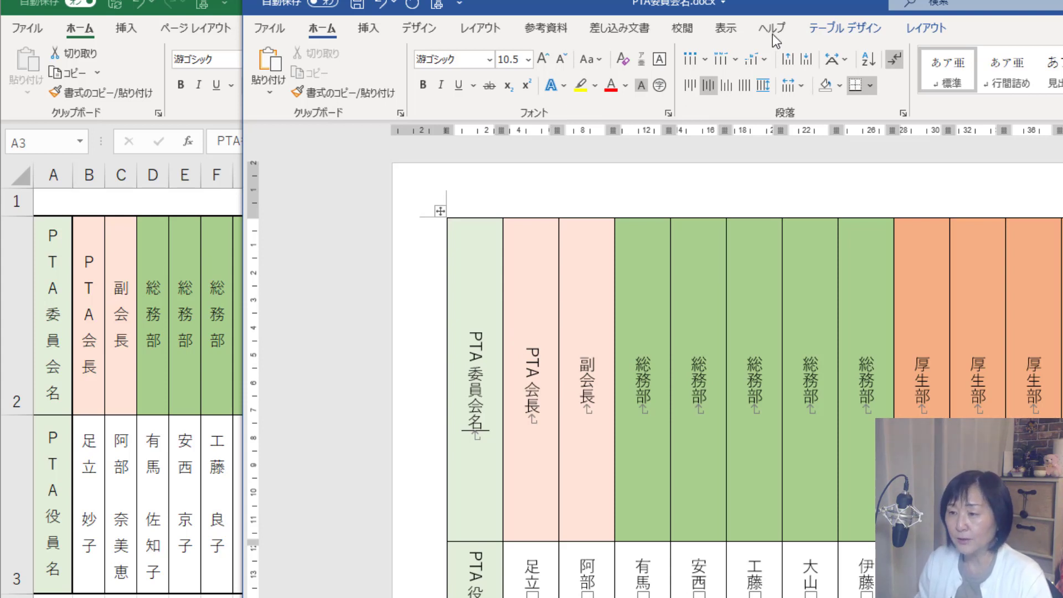
pyautogui.moveTo(788, 5); pyautogui.dragTo(545, 1)
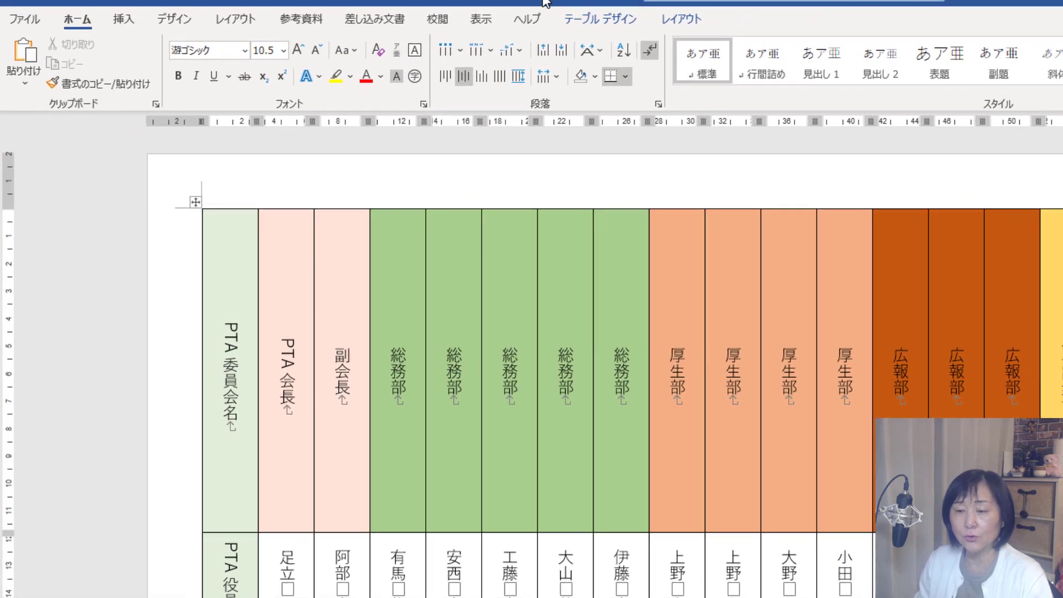
pyautogui.click(290, 364)
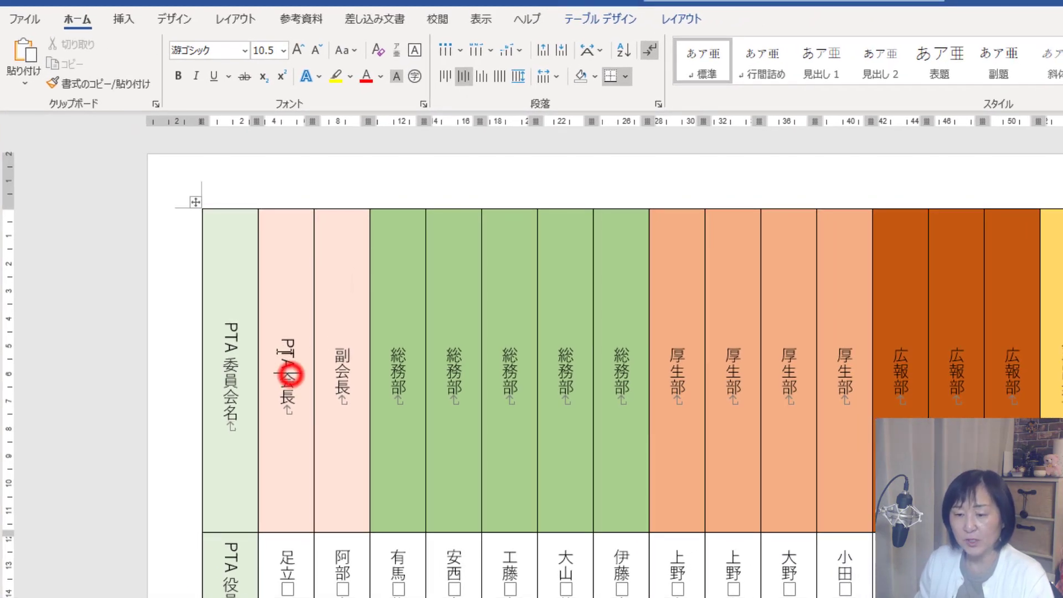
pyautogui.click(284, 335)
pyautogui.moveTo(285, 335); pyautogui.dragTo(288, 370)
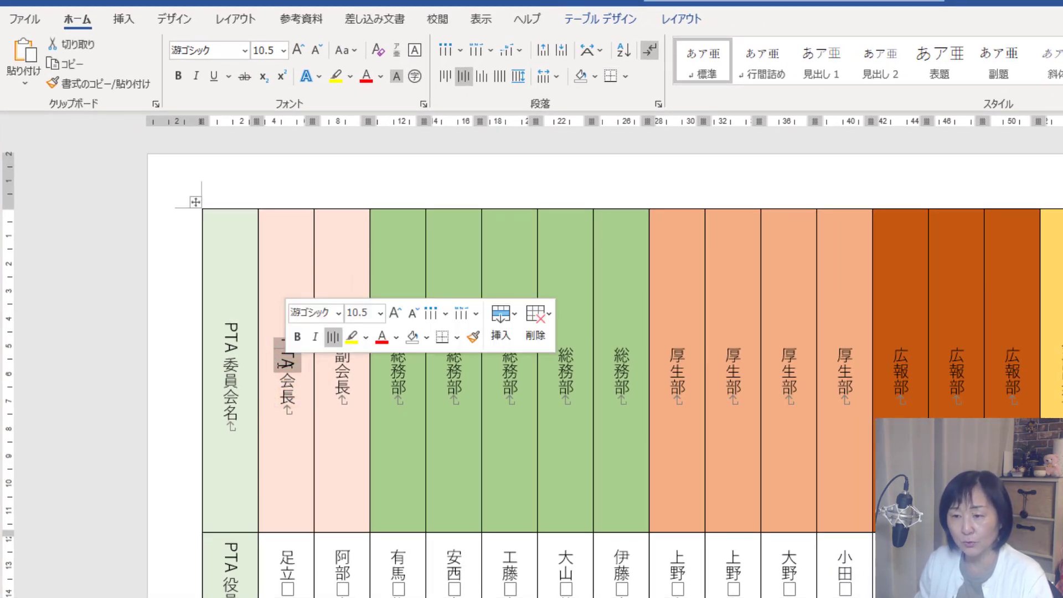
pyautogui.click(604, 52)
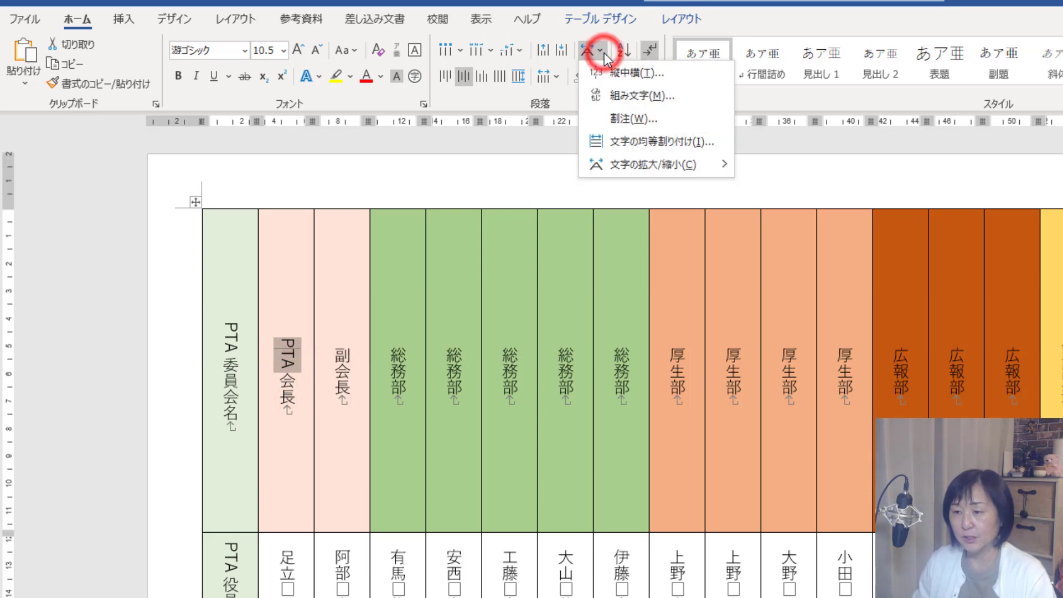
pyautogui.click(682, 71)
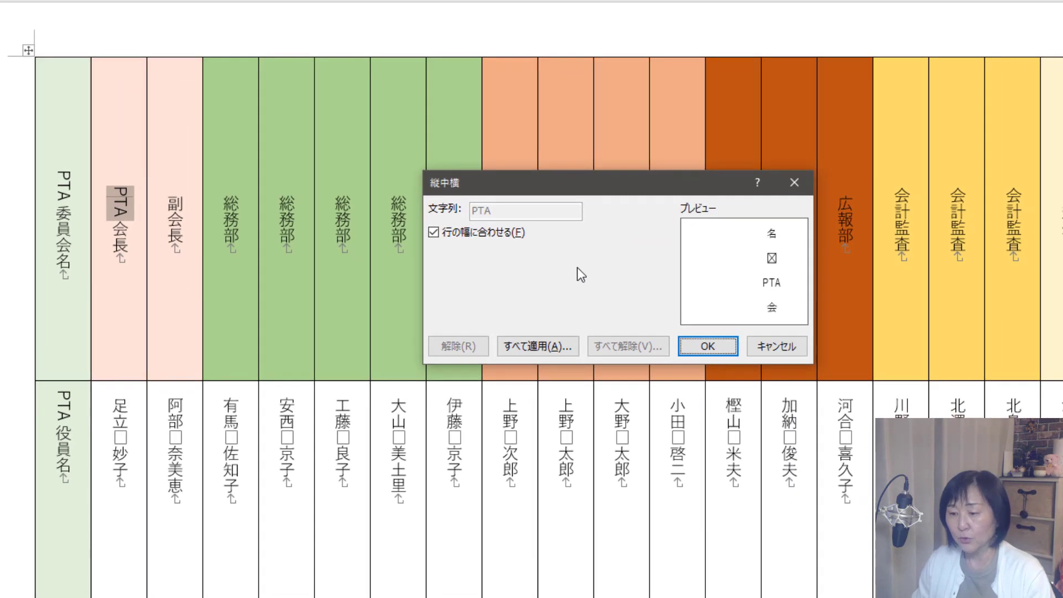
pyautogui.click(700, 349)
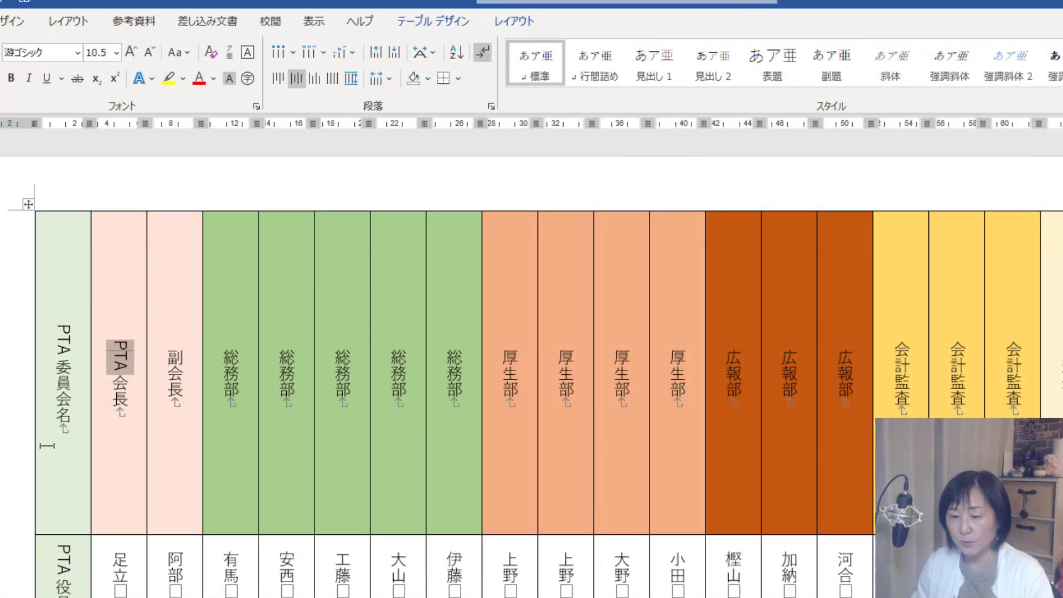
# Apply horizontal-in-vertical to the letter P alone in the PTA会長 heading
pyautogui.click(122, 359)
pyautogui.click(122, 342)
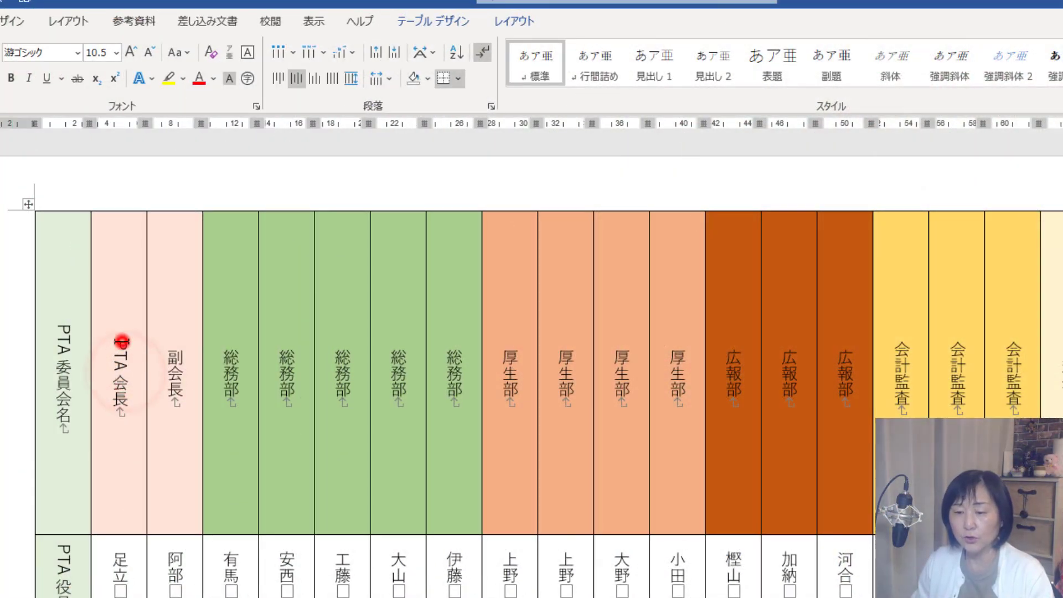
pyautogui.click(421, 51)
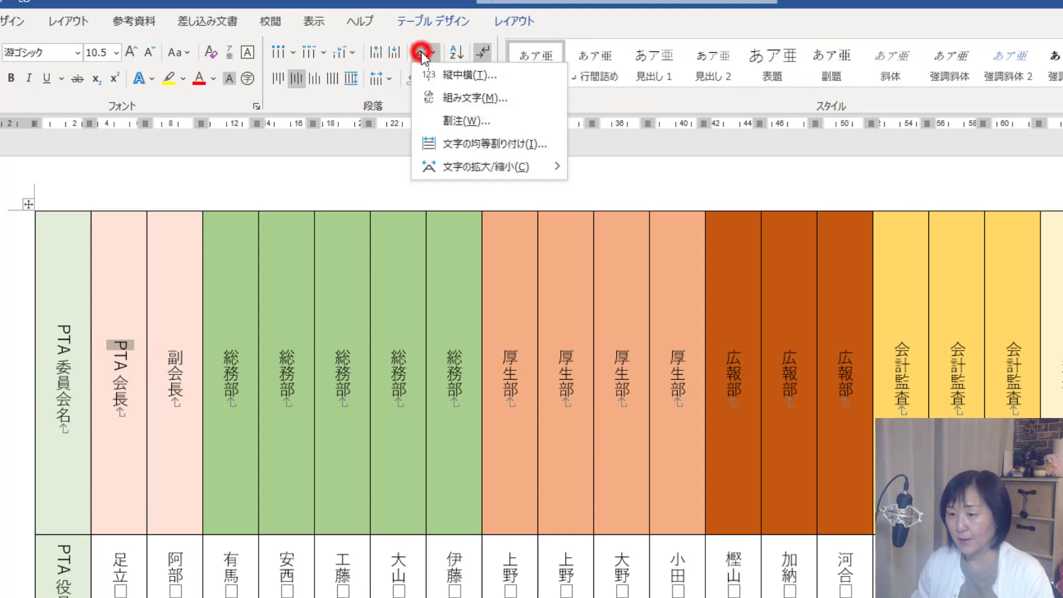
pyautogui.click(500, 75)
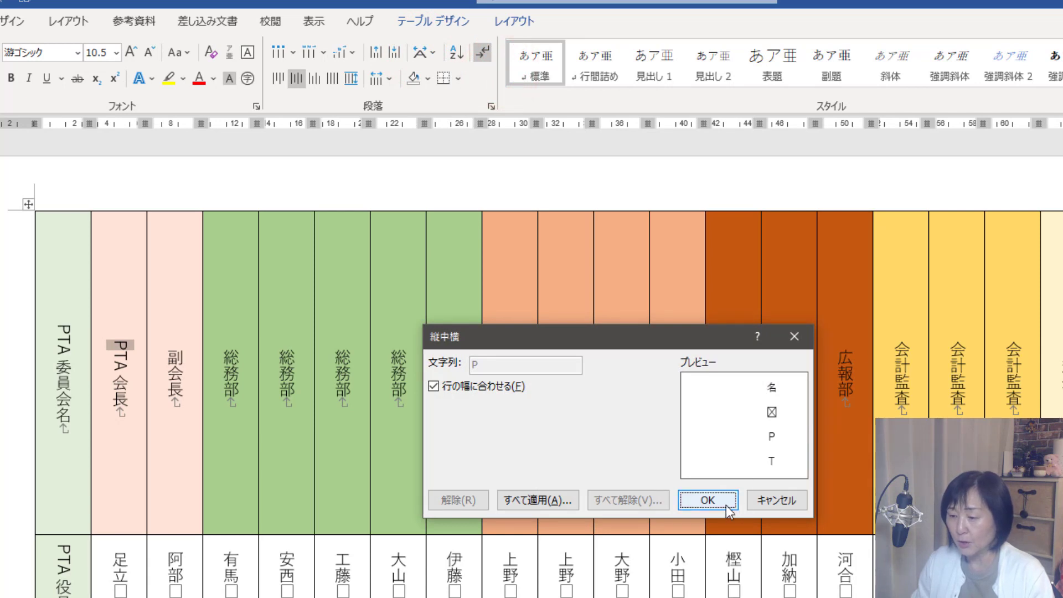
pyautogui.click(723, 501)
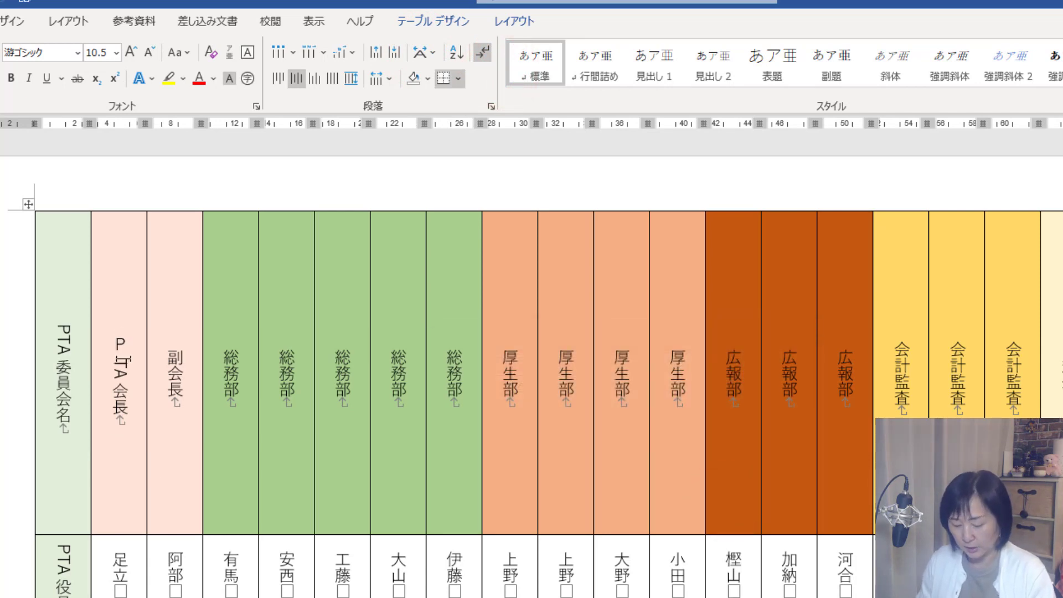
# Apply horizontal-in-vertical to the letter T alone in PTA会長
pyautogui.moveTo(122, 356); pyautogui.dragTo(123, 369)
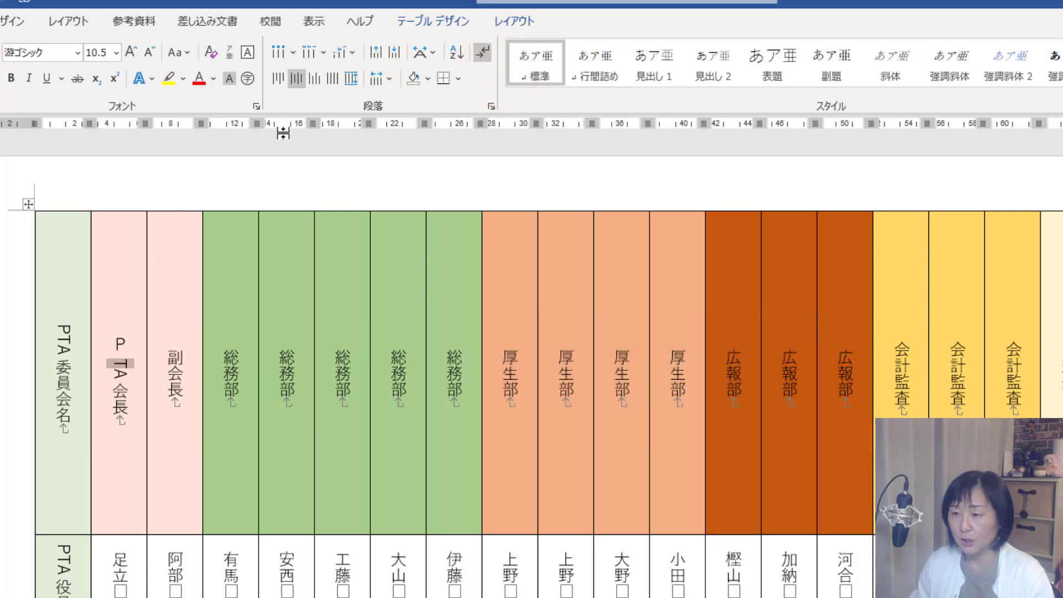
pyautogui.click(425, 53)
pyautogui.click(460, 74)
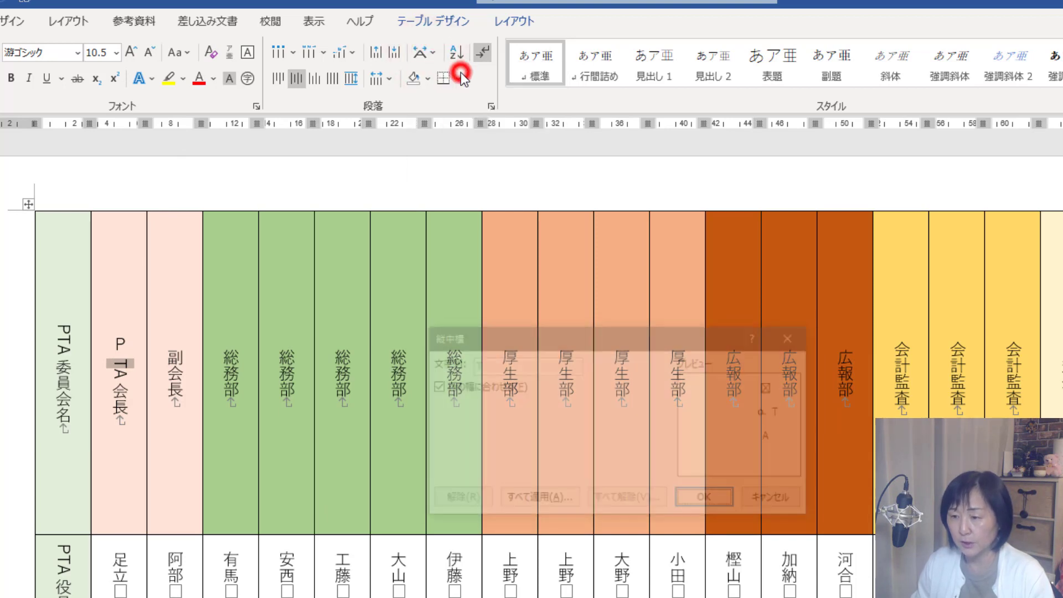
pyautogui.click(728, 501)
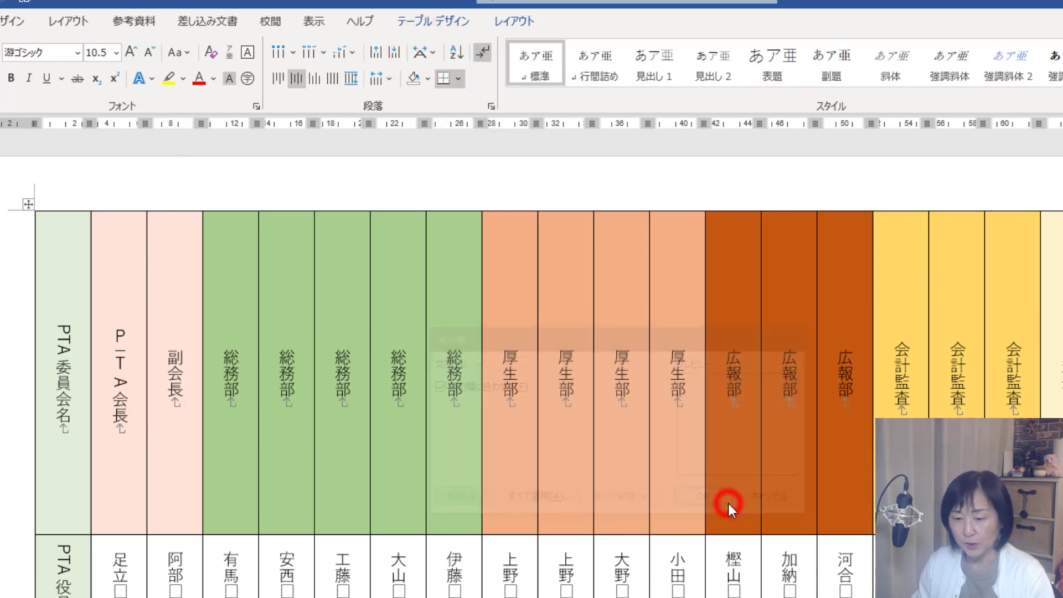
# Apply horizontal-in-vertical to the letter A alone, so P, T, A stack upright
pyautogui.click(121, 380)
pyautogui.moveTo(121, 380); pyautogui.dragTo(140, 381)
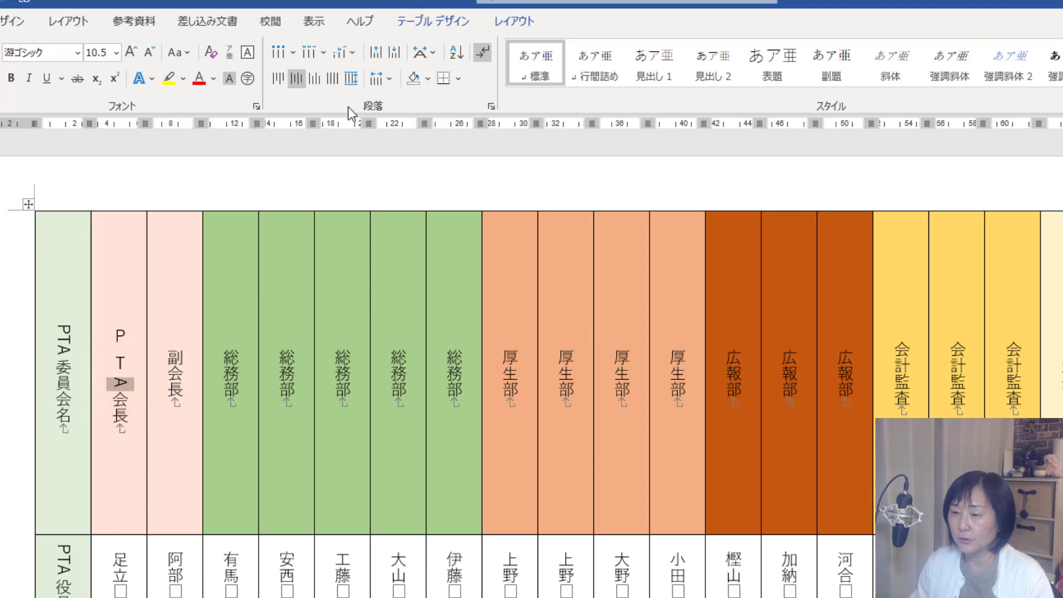
pyautogui.click(424, 53)
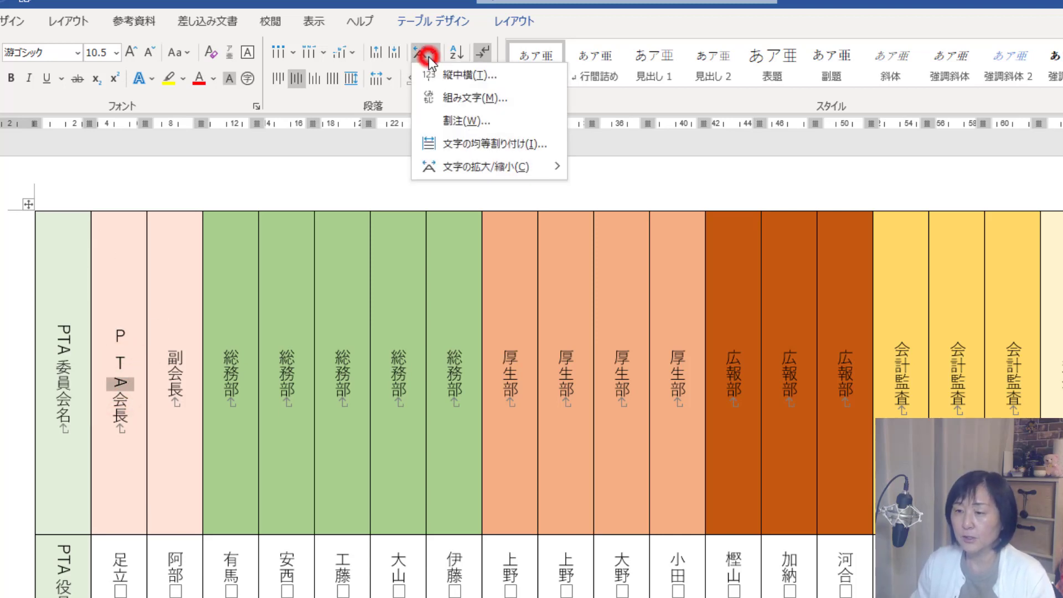
pyautogui.click(450, 79)
pyautogui.click(719, 500)
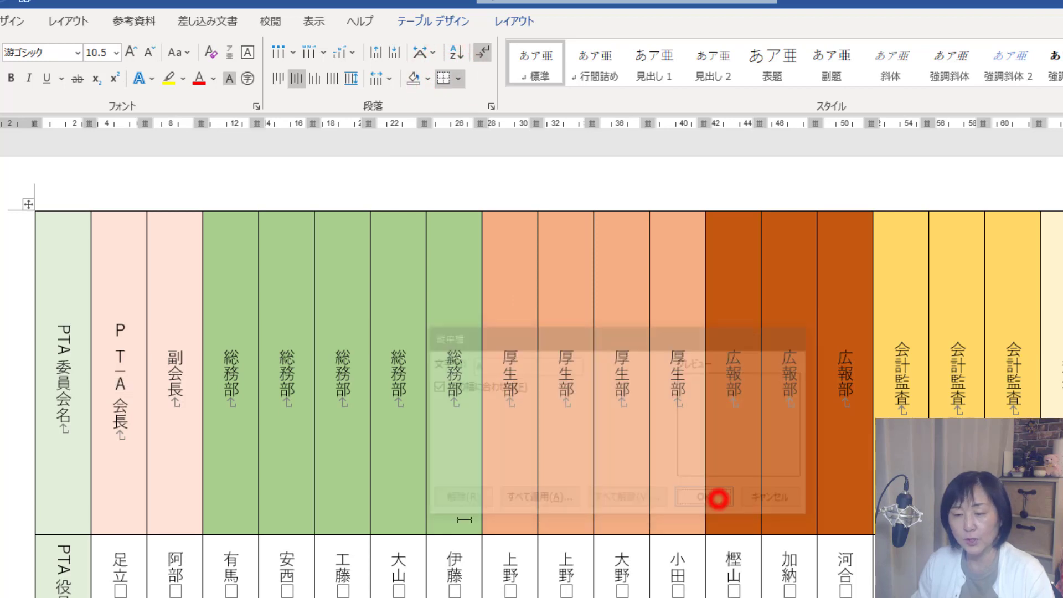